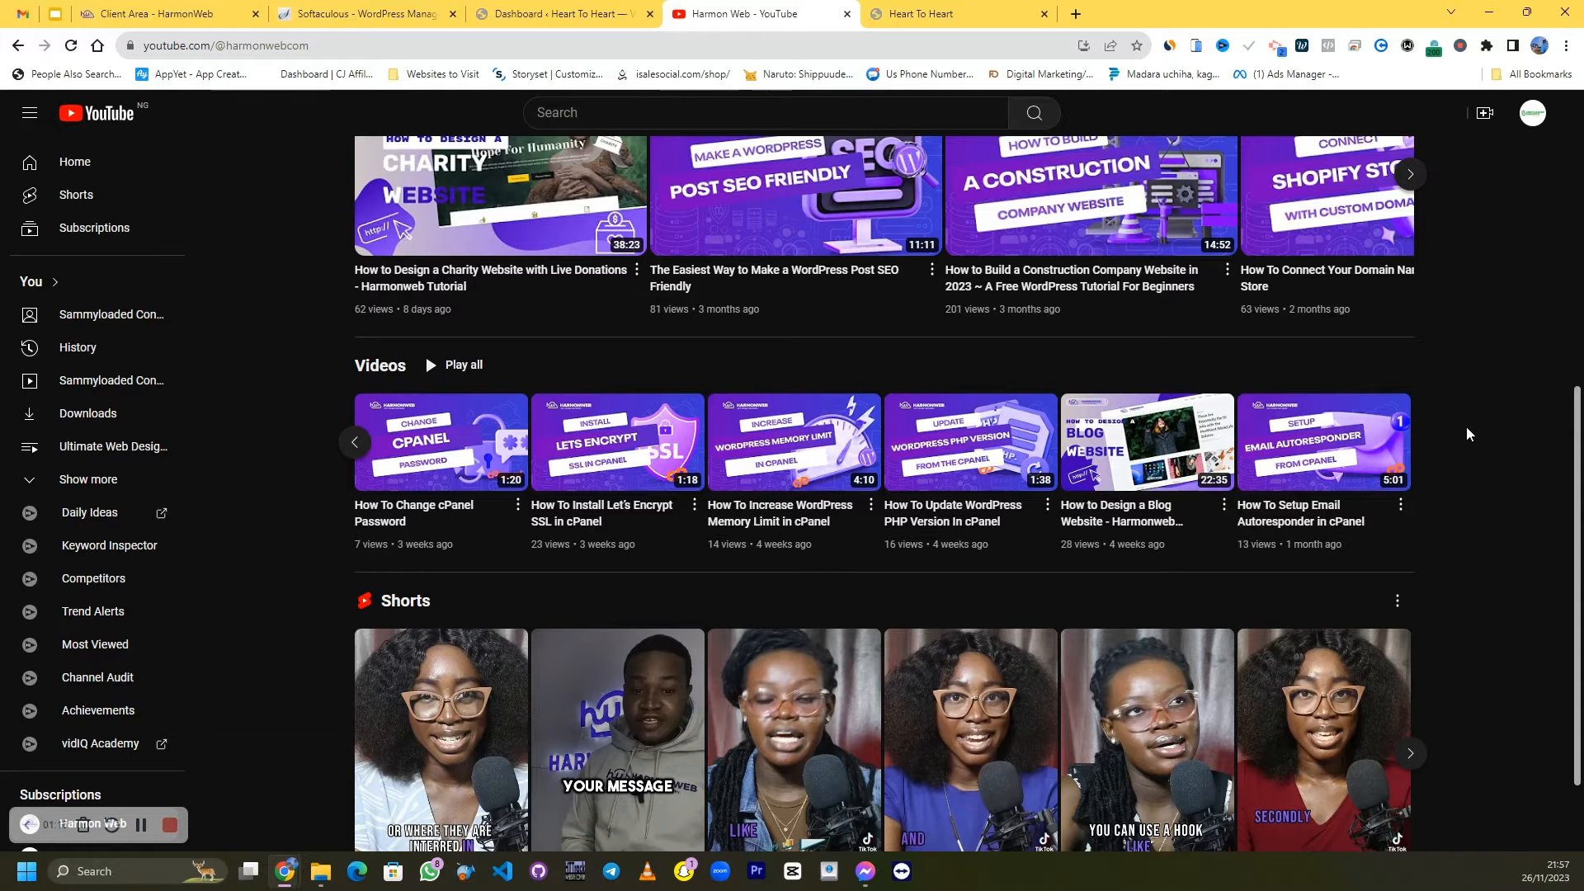
Look over the Harmon Web YouTube channel and the Shared Hosting - Starter Plan details in the HarmonWeb client area
scroll(1461, 427, "down", 2)
scroll(1456, 428, "up", 8)
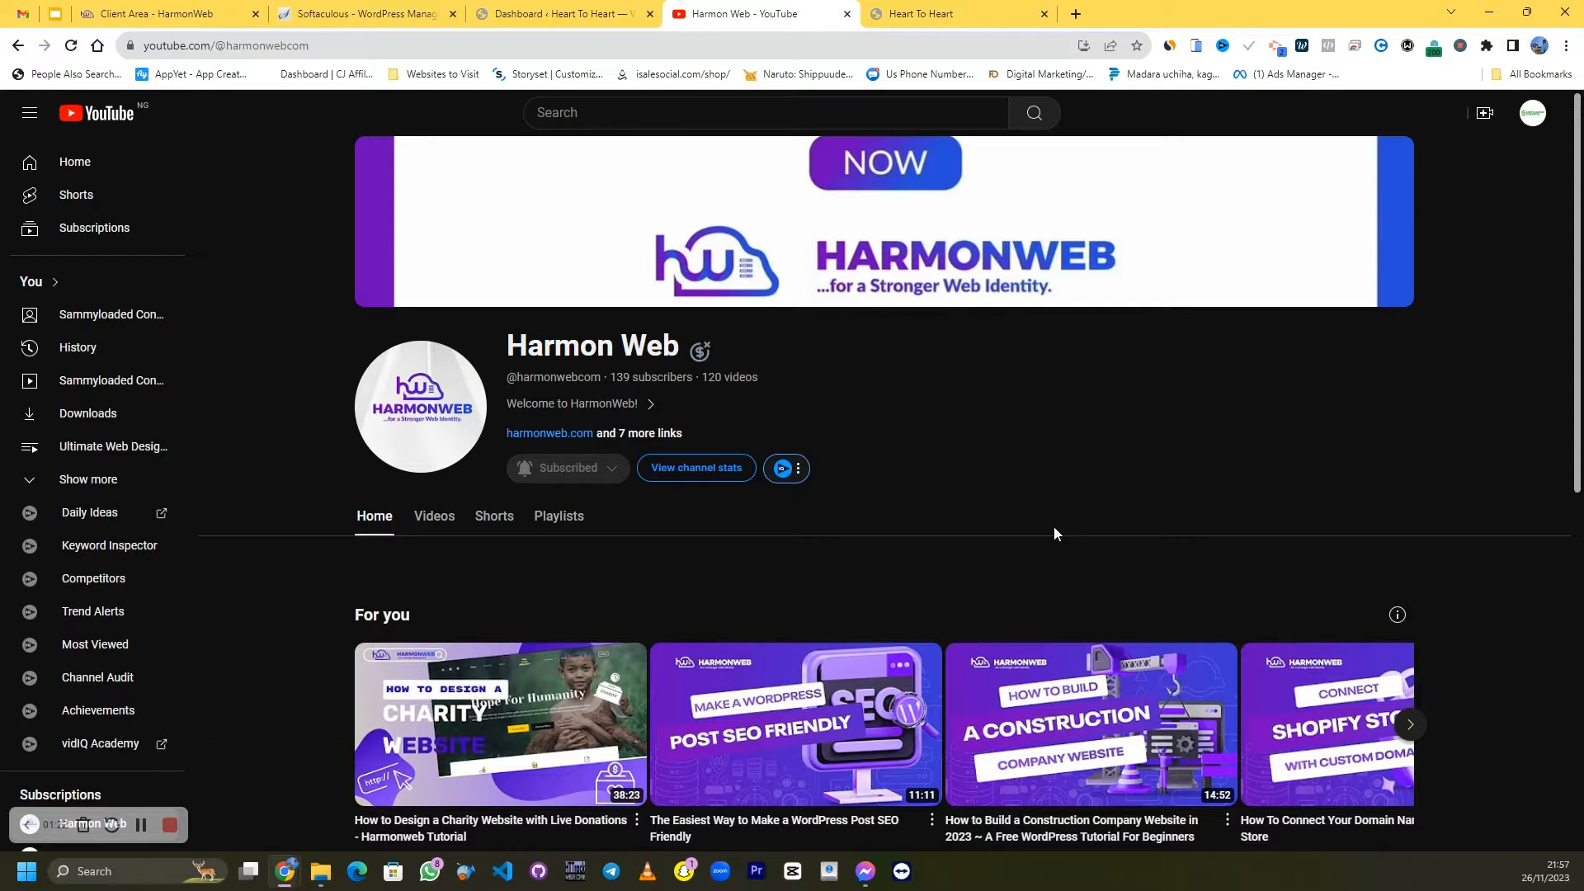
left_click(206, 13)
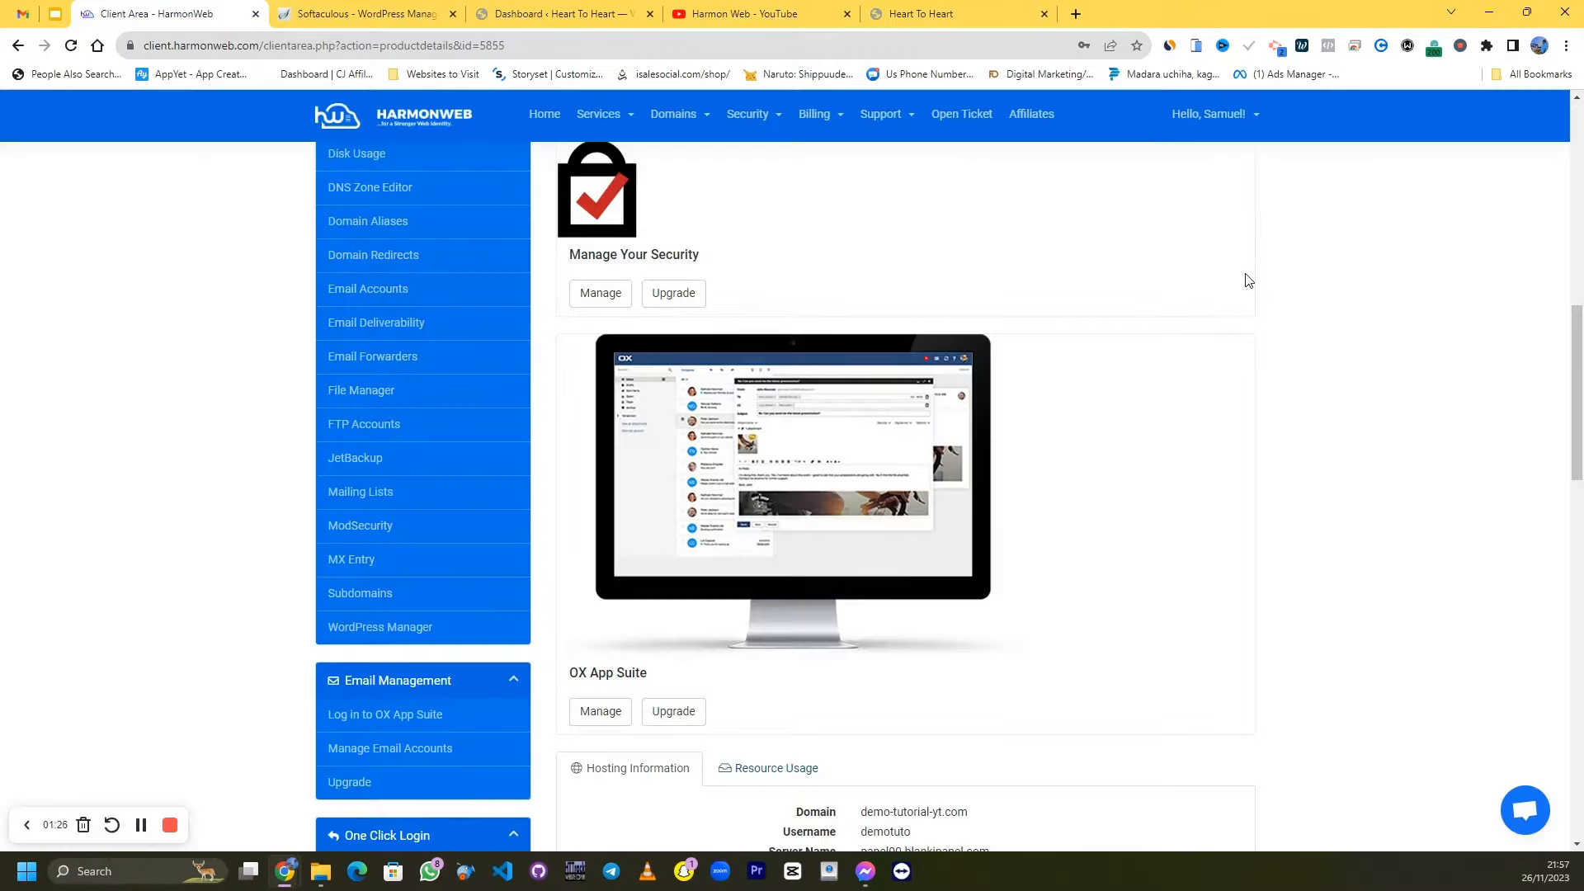
scroll(1245, 275, "up", 8)
scroll(1209, 258, "up", 3)
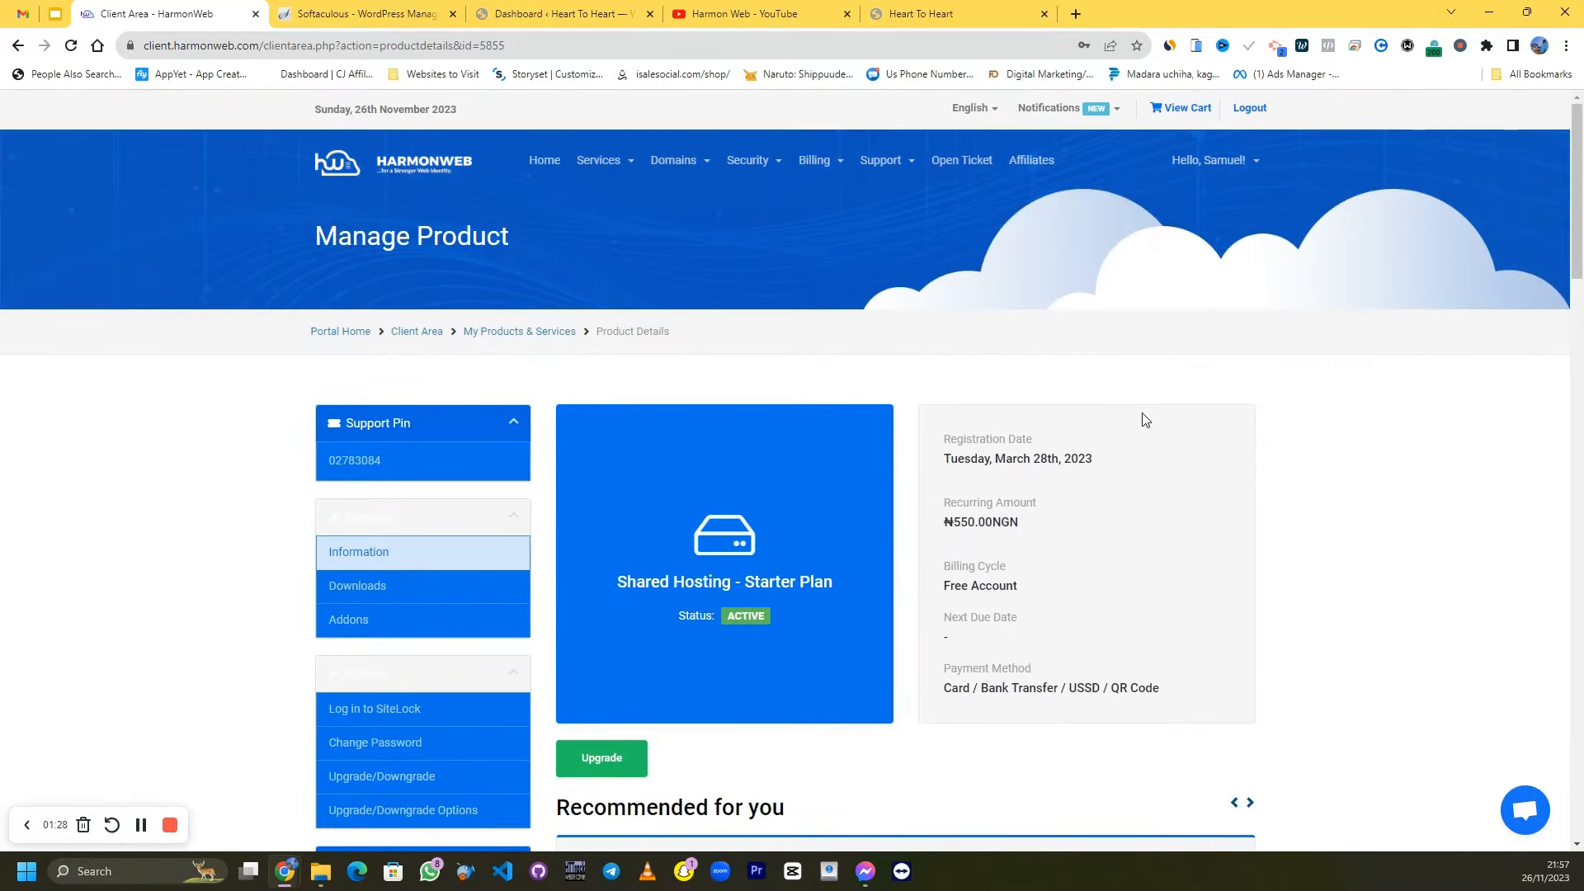
scroll(1142, 417, "down", 8)
scroll(1105, 453, "down", 8)
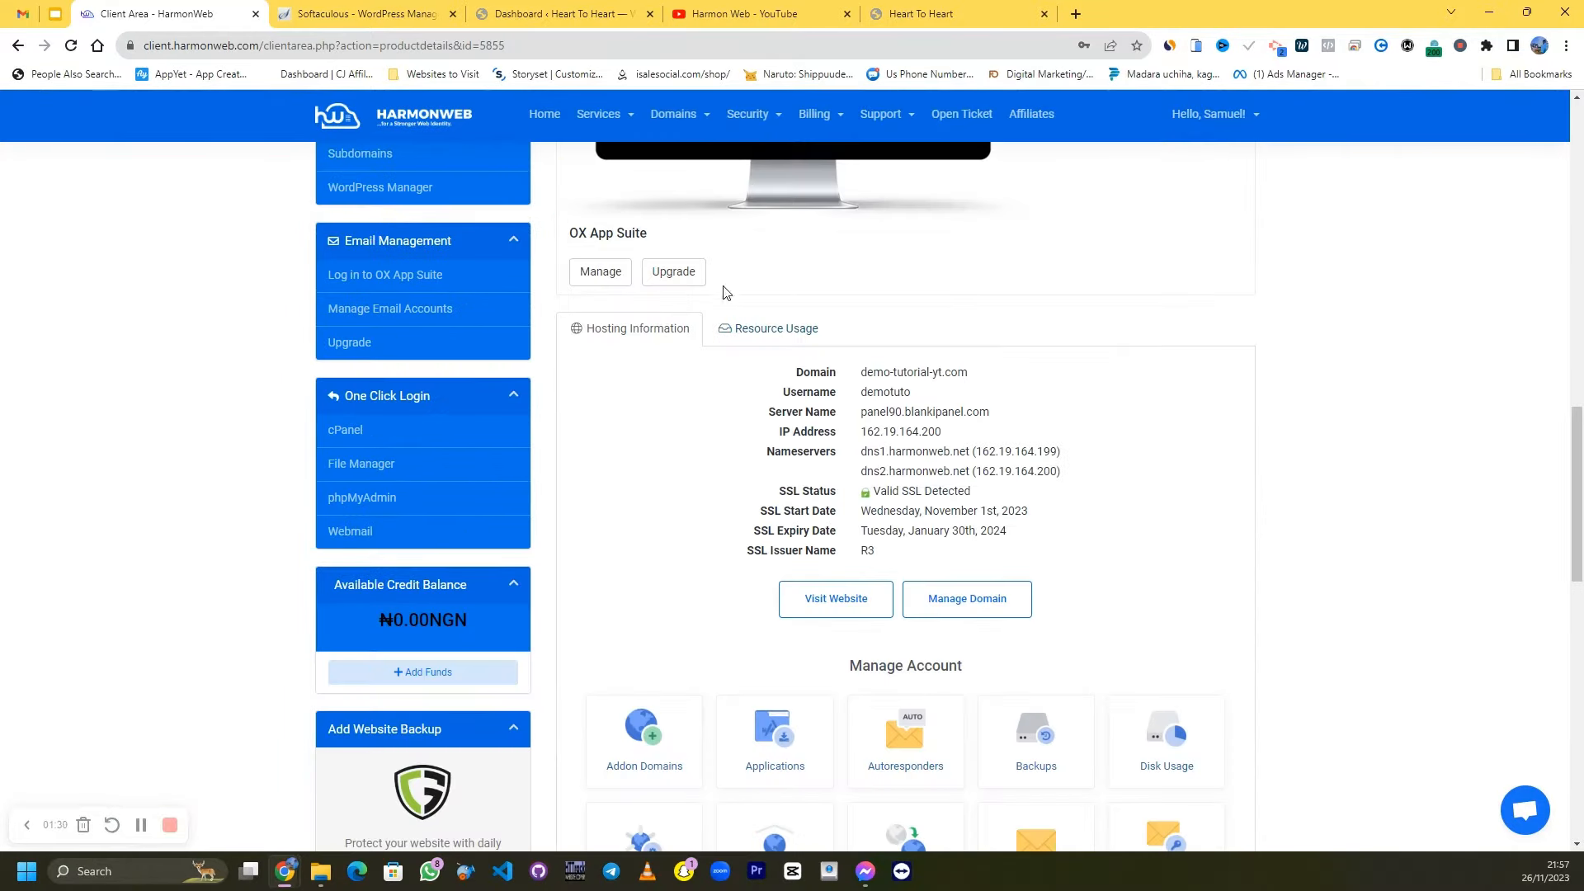
Examine the Heart To Heart installation in Softaculous WordPress Manager and switch to the site's WordPress dashboard
left_click(367, 13)
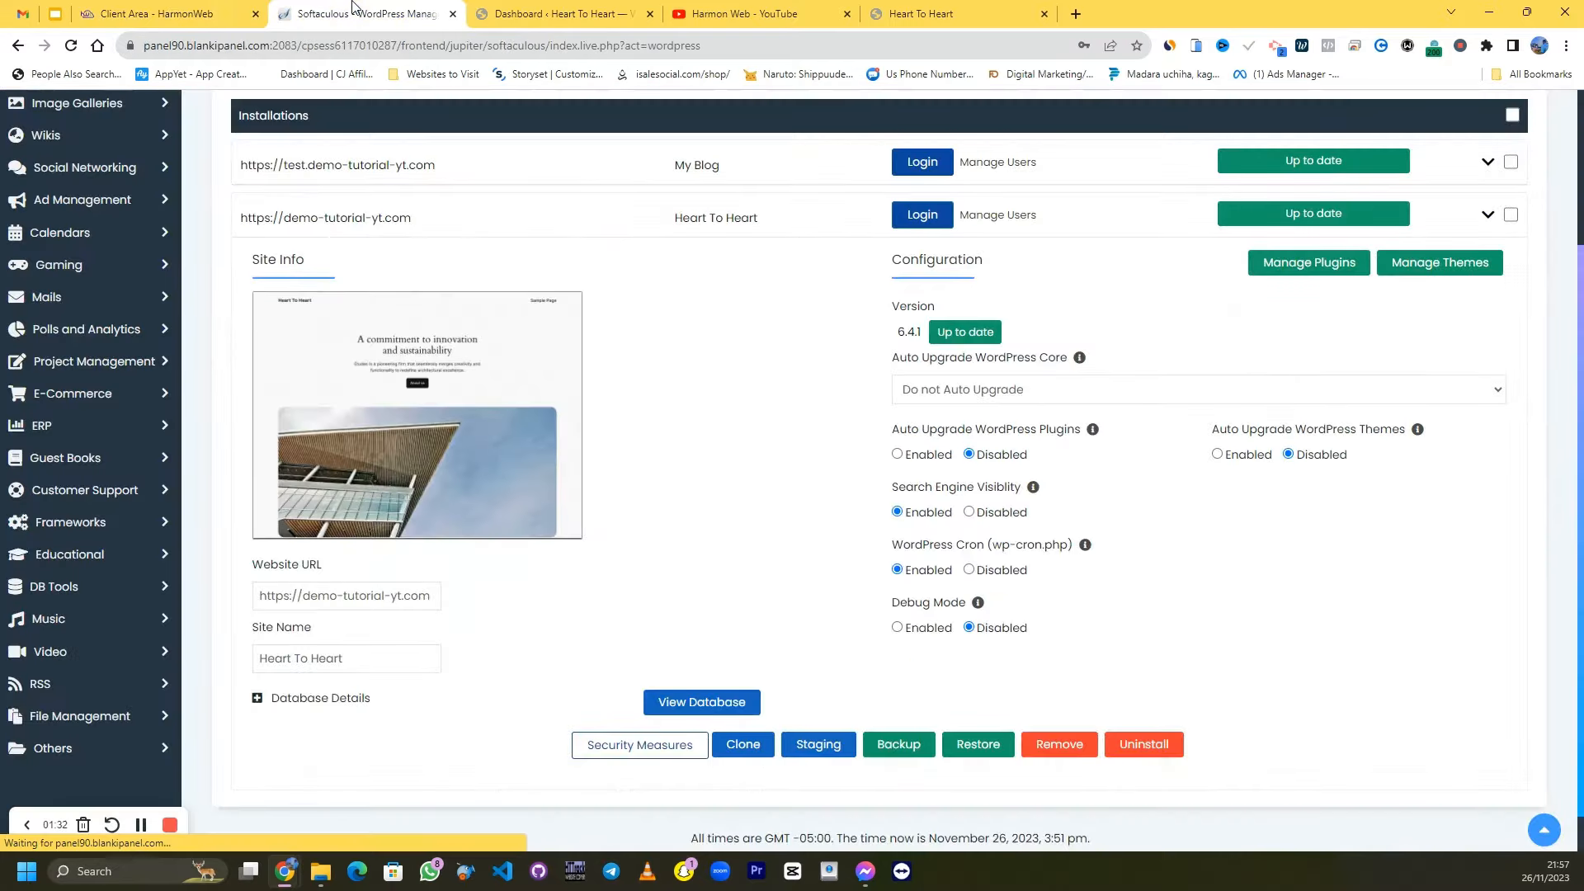
scroll(618, 375, "down", 1)
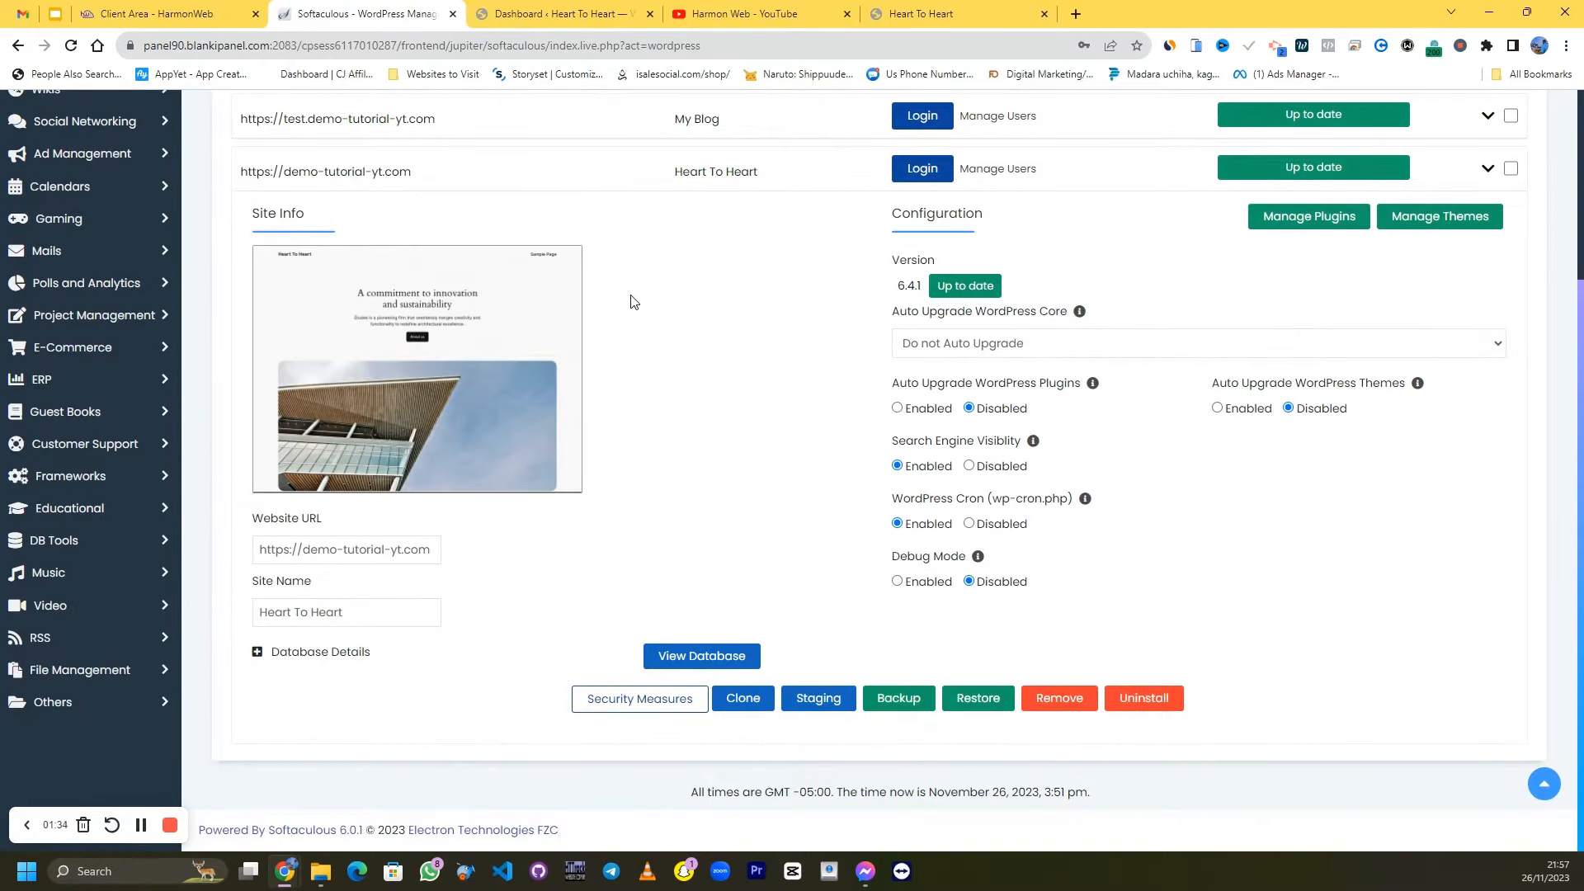
left_click(784, 13)
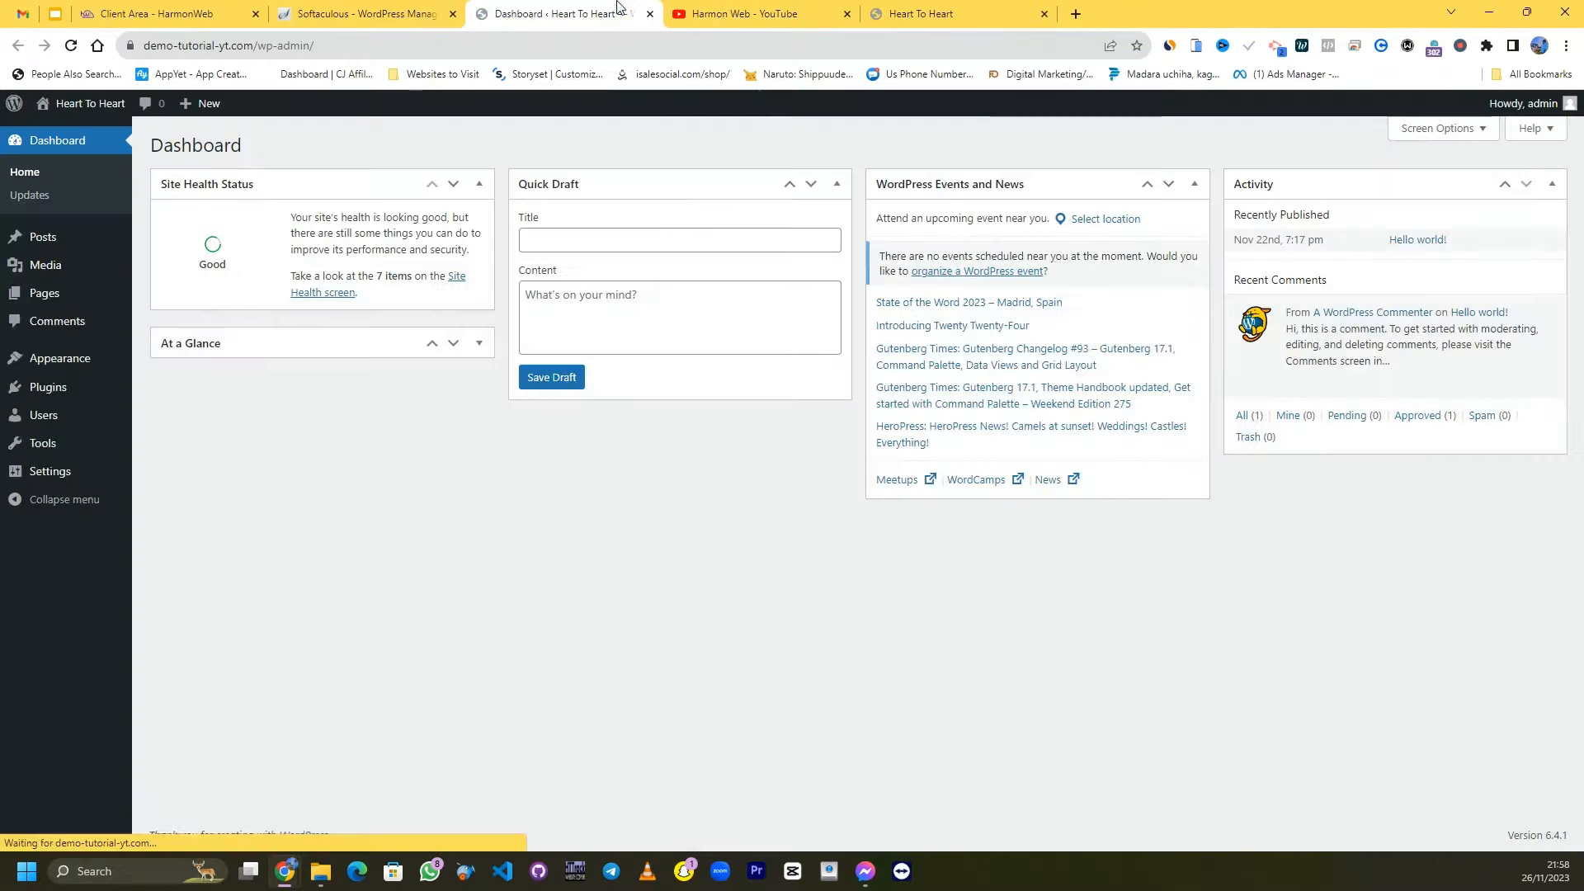
left_click(620, 12)
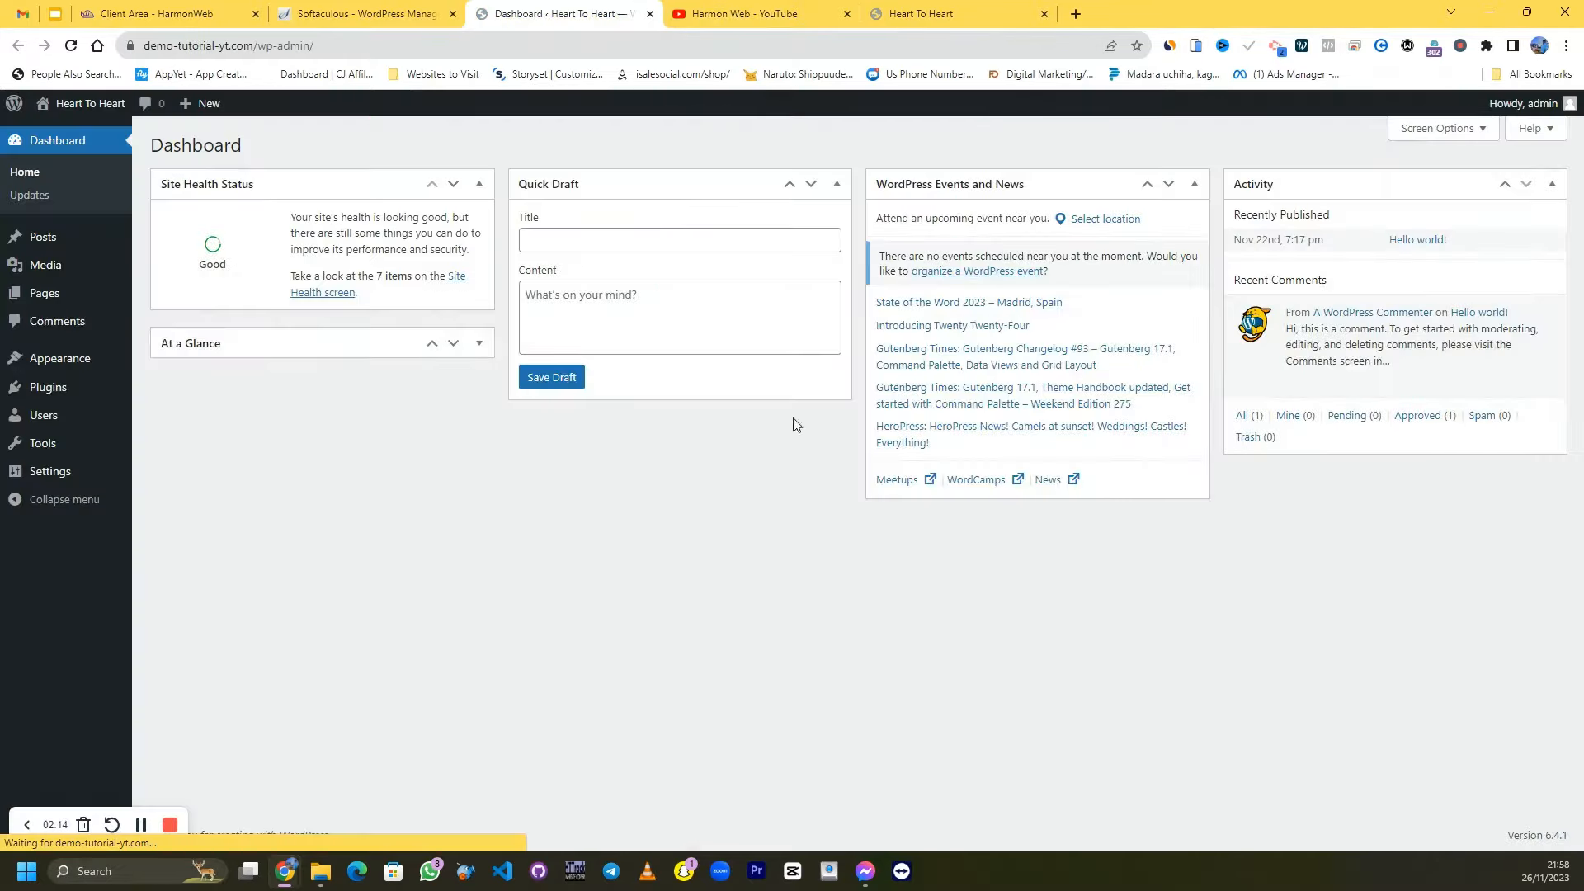
Examine the live Heart To Heart homepage through its sections and return to its beginning
left_click(930, 11)
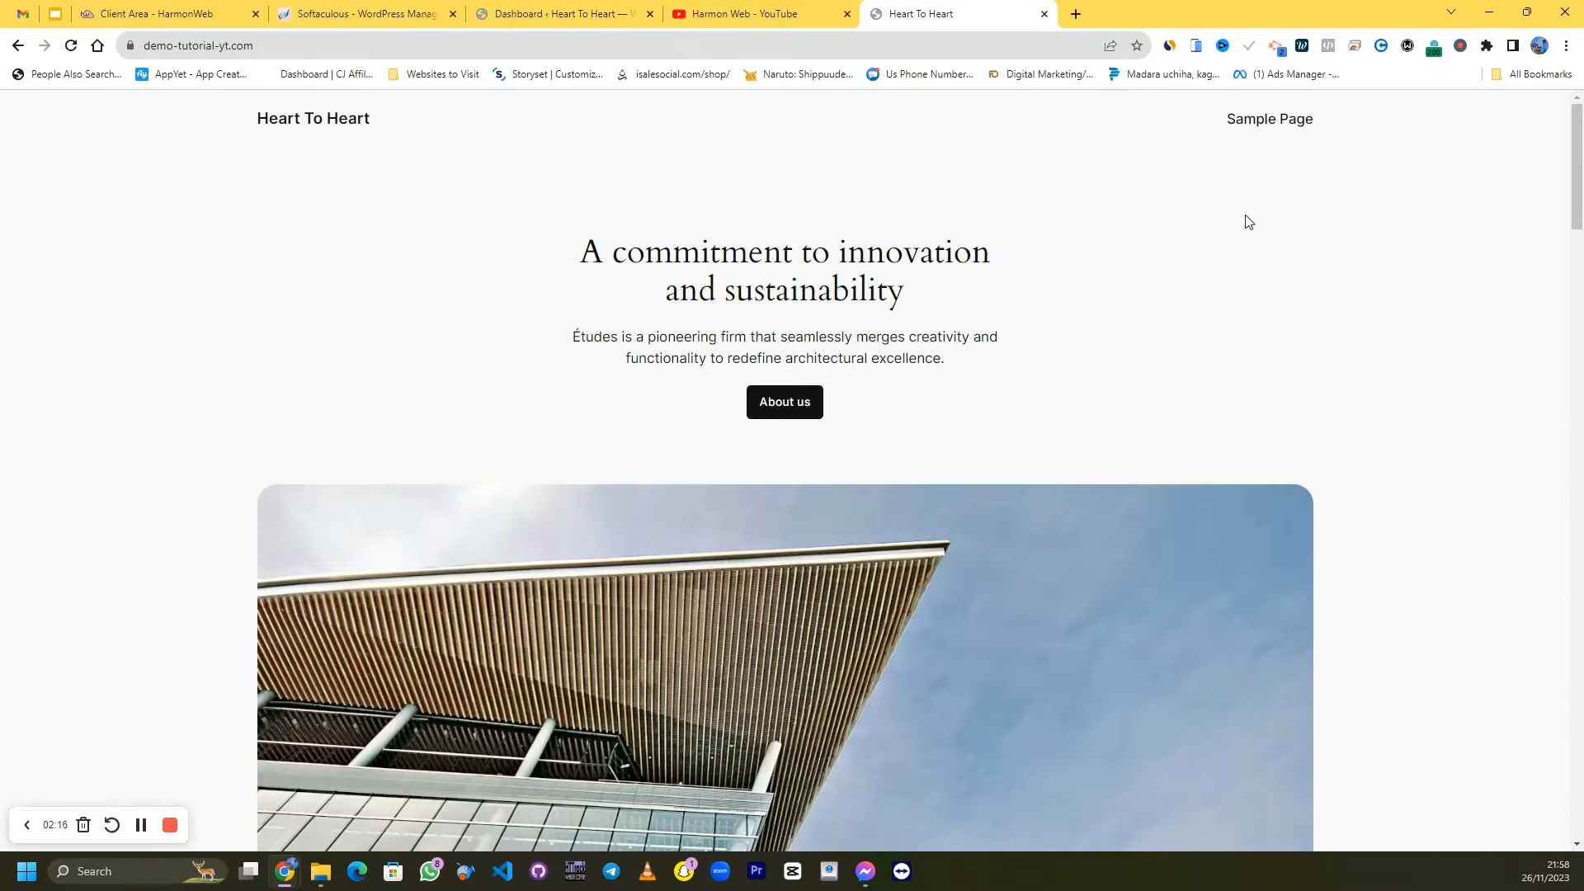
scroll(1402, 179, "down", 6)
scroll(1407, 184, "down", 10)
scroll(1413, 193, "down", 8)
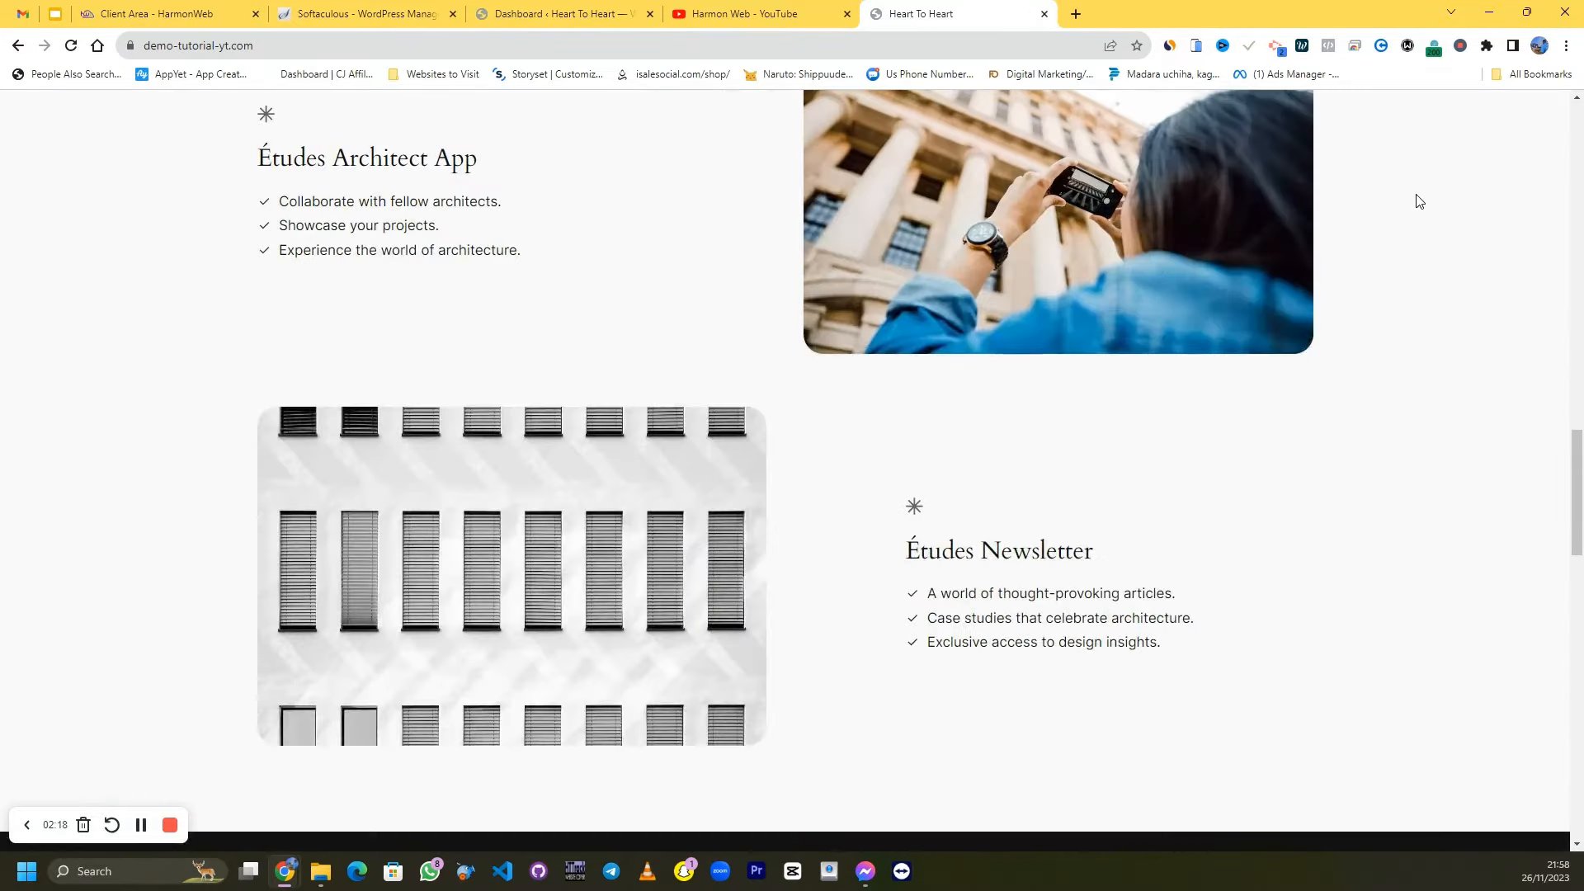
scroll(1417, 200, "up", 15)
scroll(1417, 201, "up", 10)
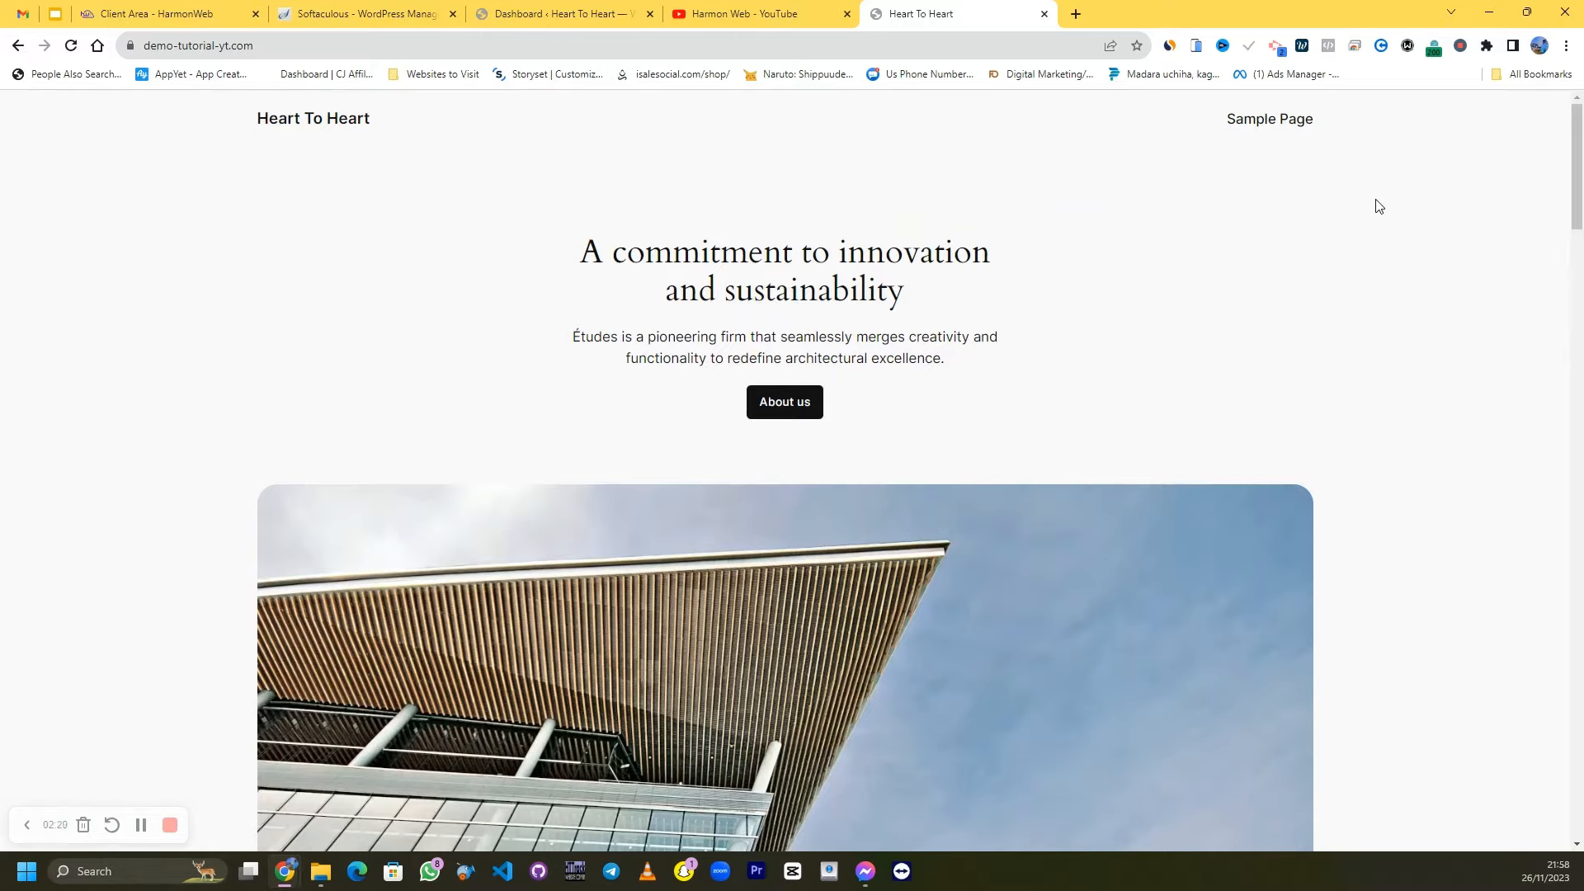
From the WordPress dashboard, open the catalogue for adding new themes and browse the popular ones to find Blocksy
left_click(594, 10)
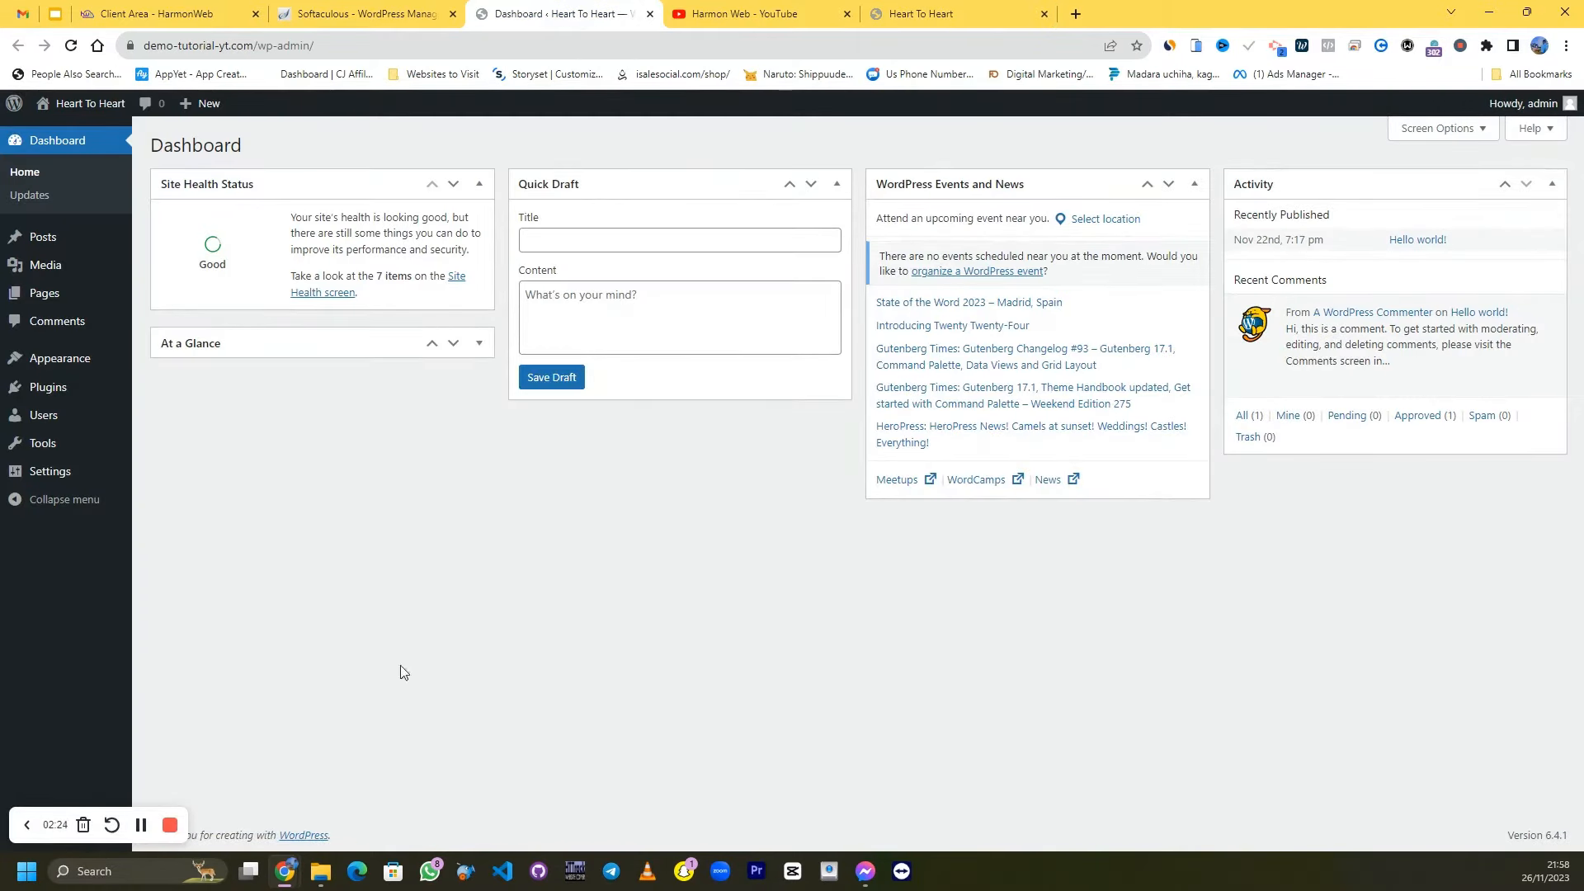
mouse_move(104, 360)
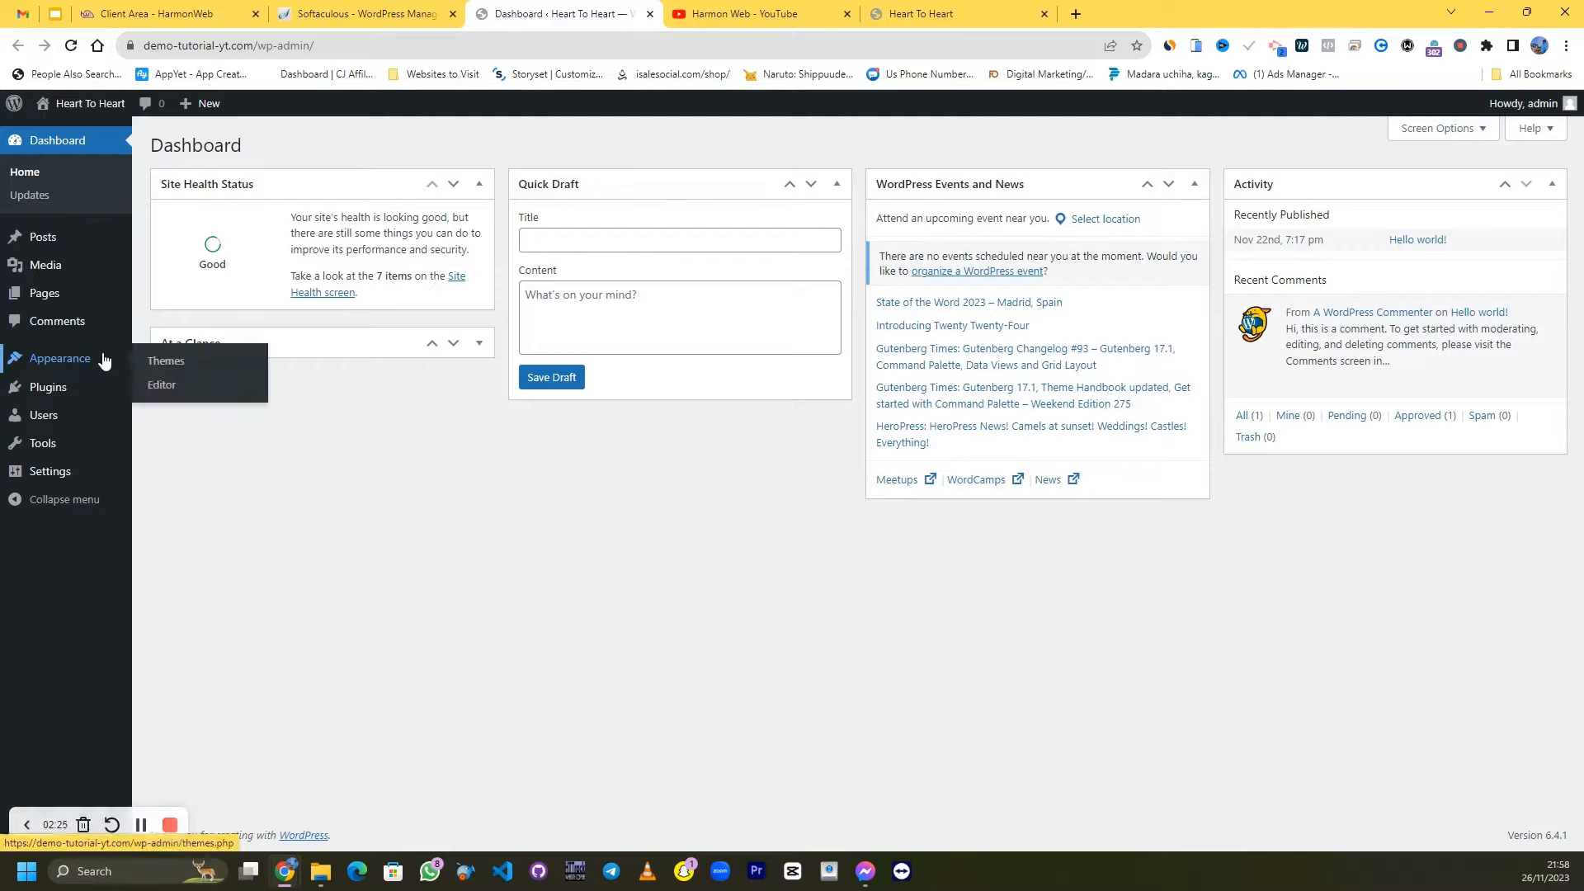
left_click(189, 375)
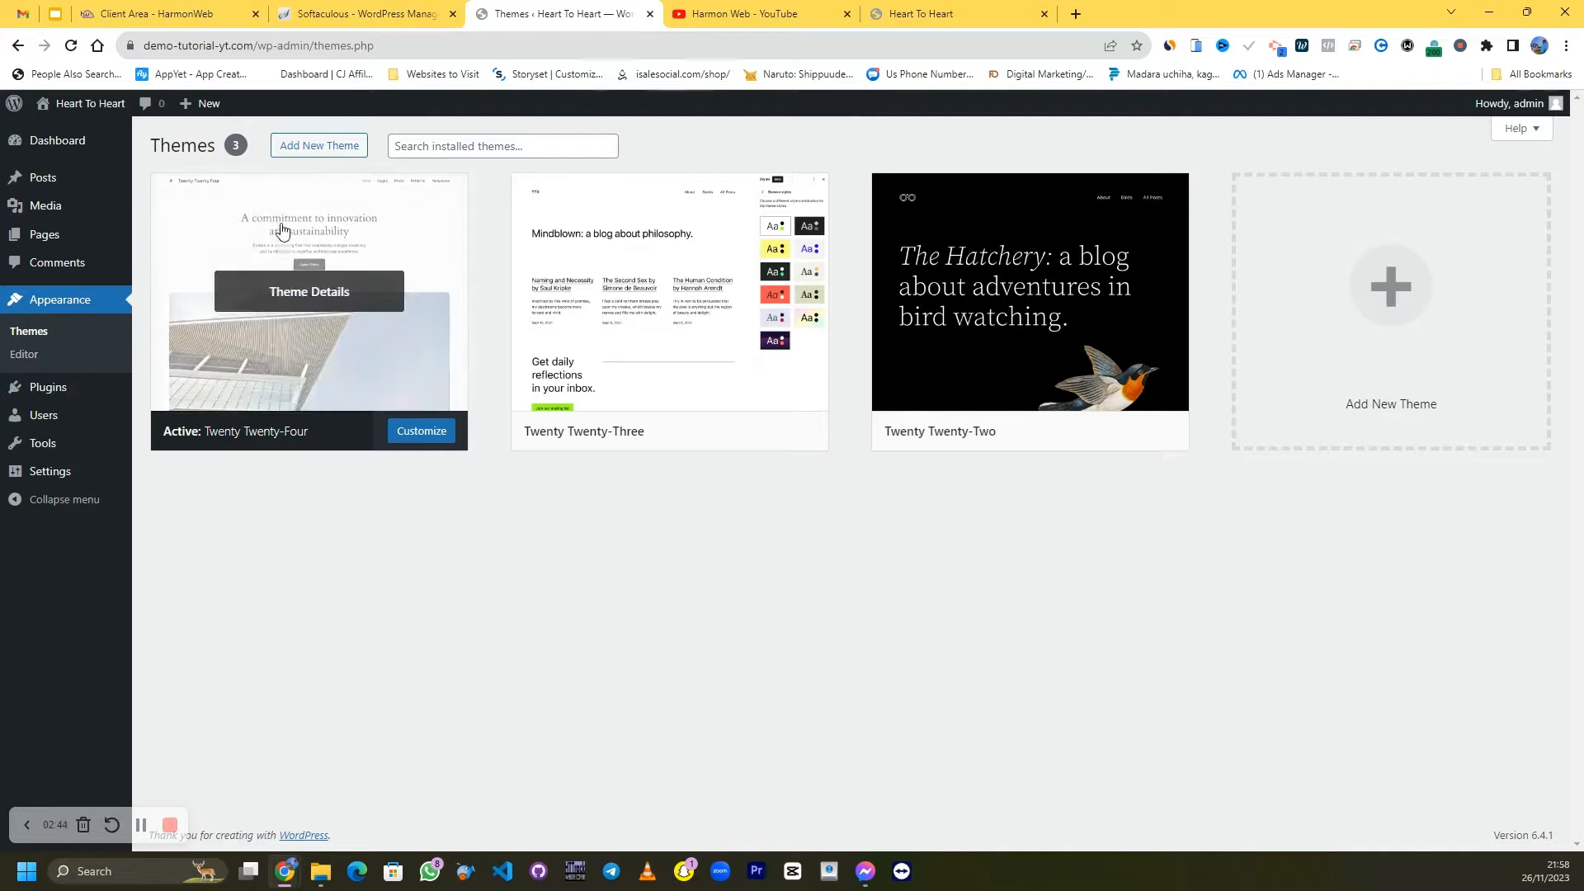
left_click(298, 154)
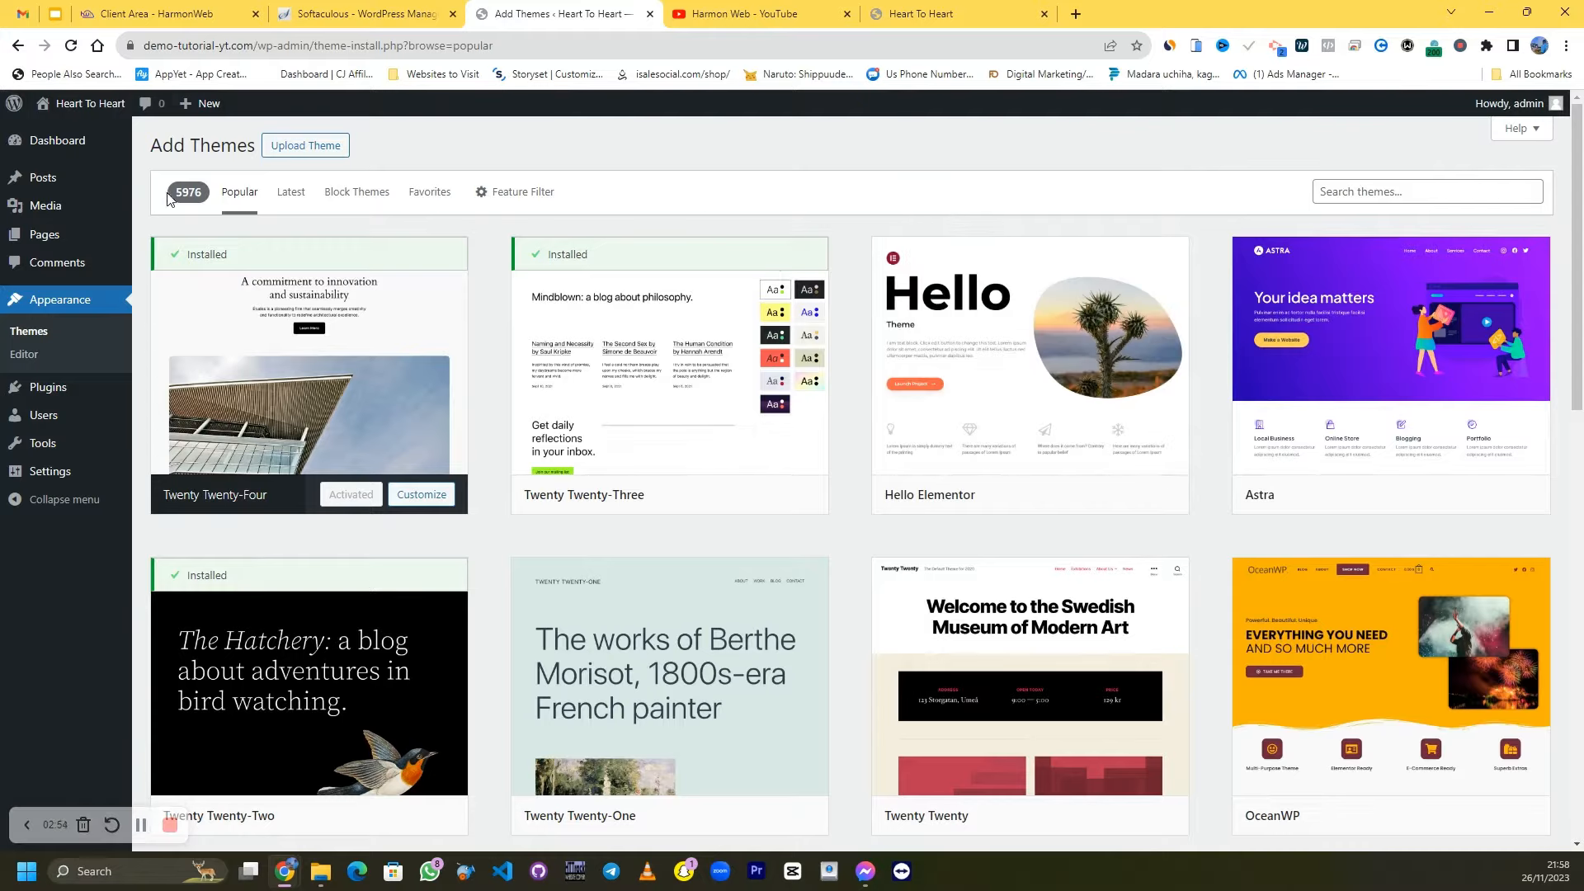
left_click_drag(171, 198, 202, 203)
scroll(1050, 159, "down", 10)
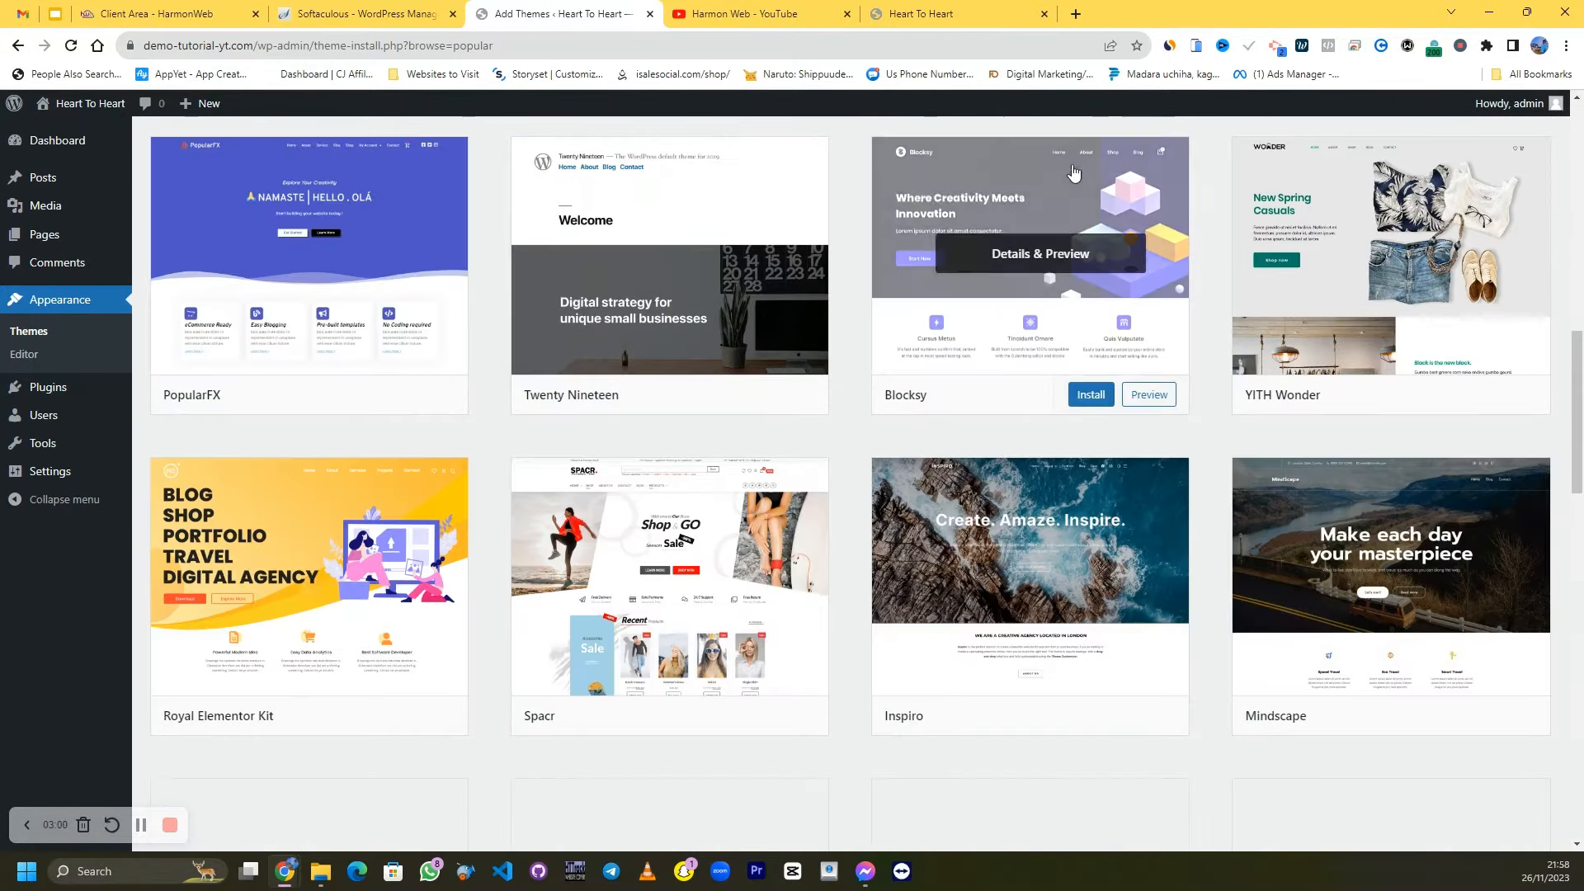
mouse_move(983, 275)
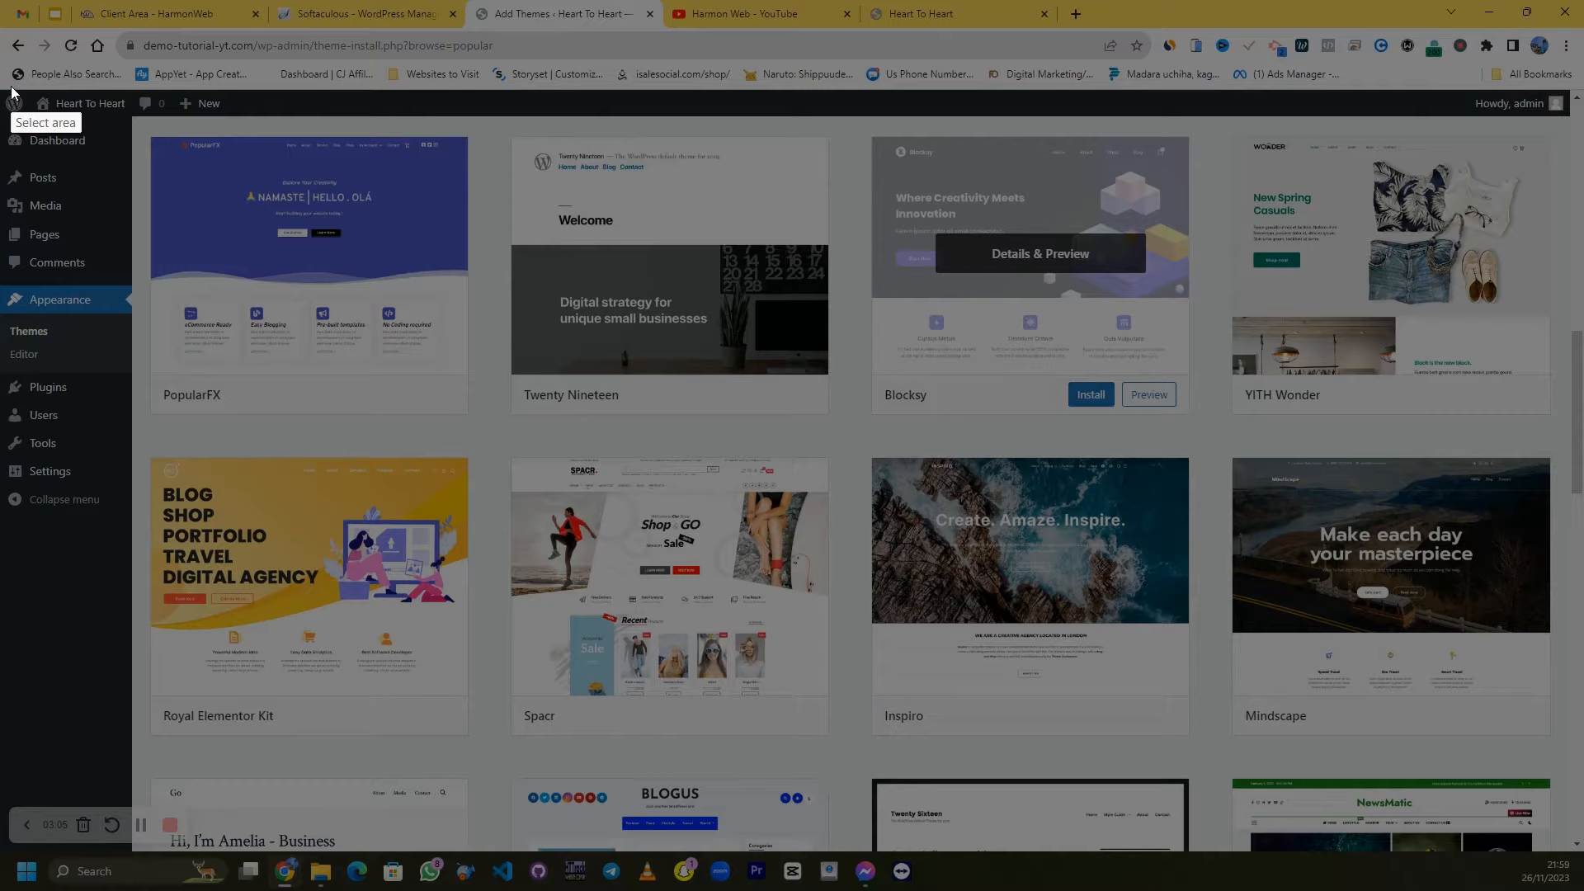
left_click_drag(0, 80, 1575, 881)
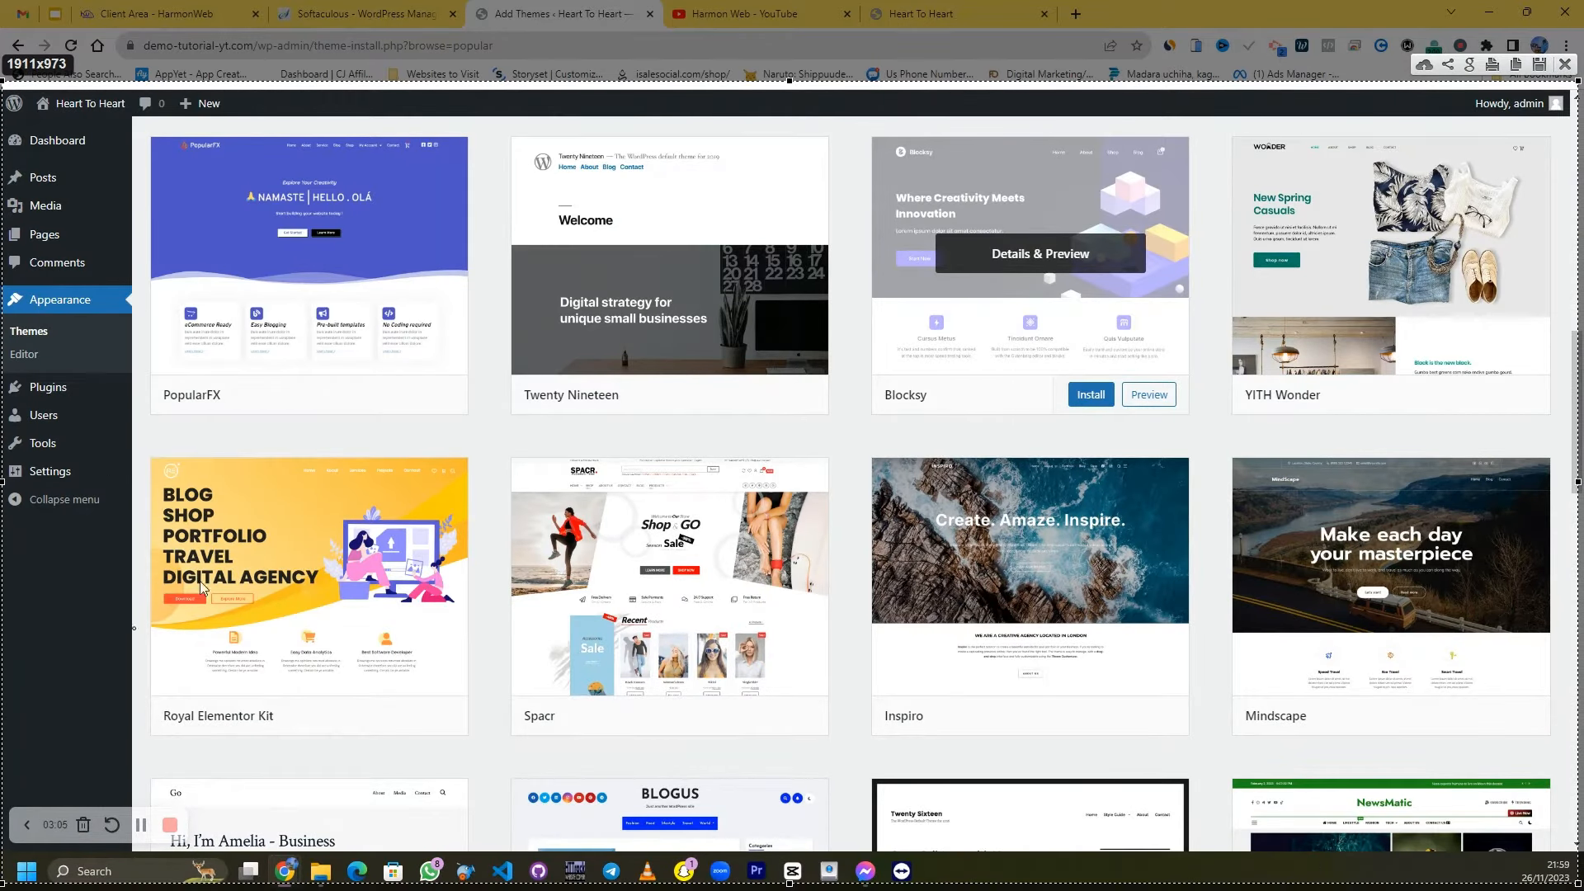
mouse_move(843, 116)
left_mouse_down()
mouse_move(1130, 423)
mouse_move(1216, 451)
left_mouse_up()
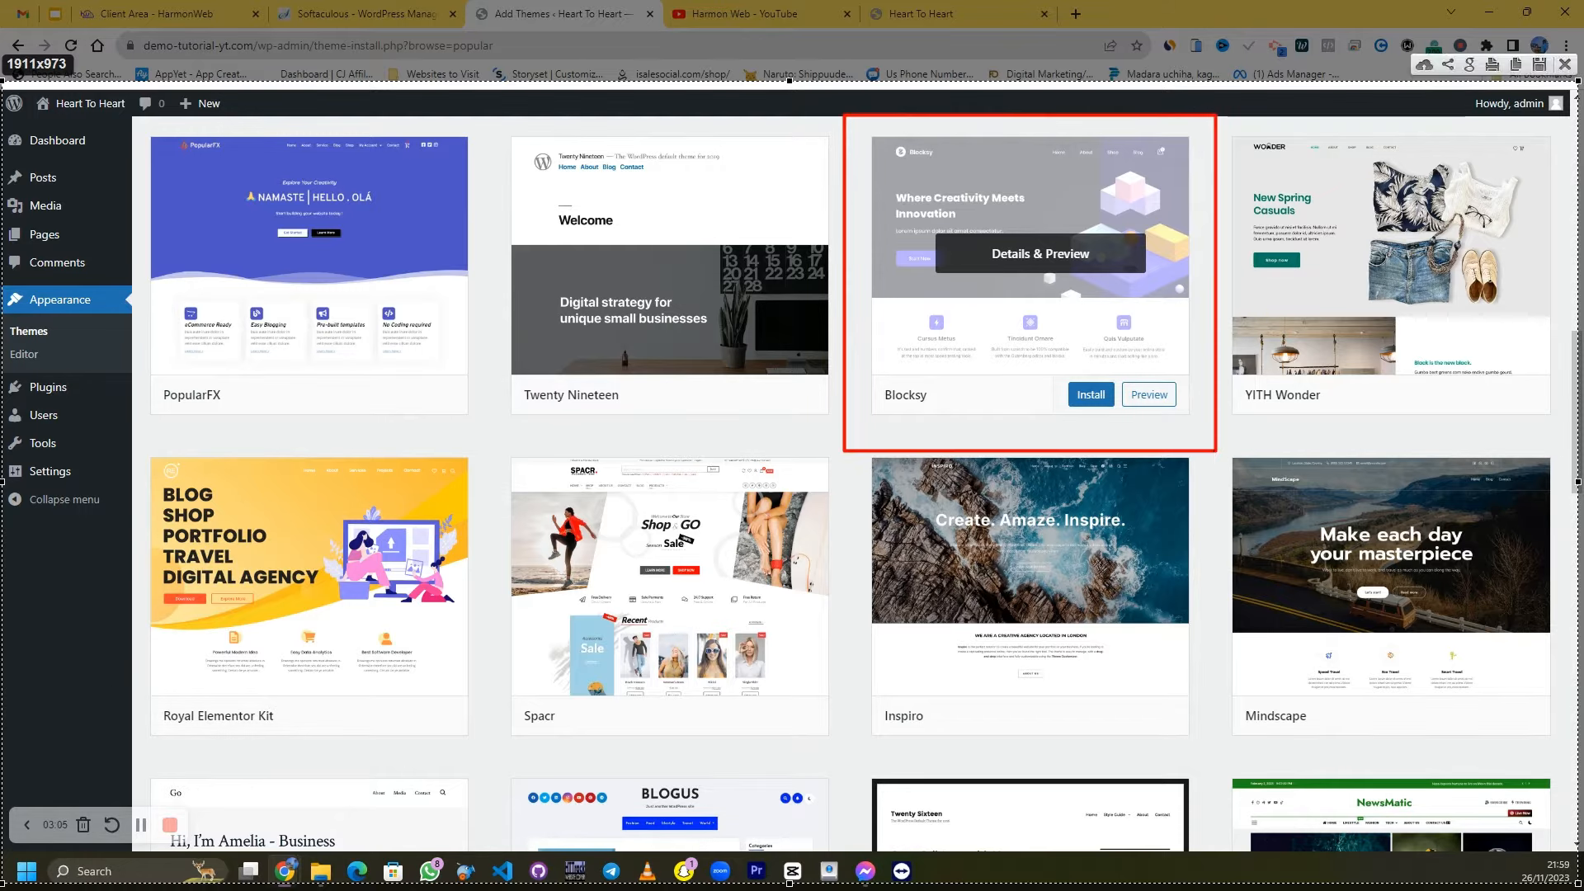
mouse_move(683, 650)
left_mouse_down()
mouse_move(858, 419)
mouse_move(895, 413)
left_mouse_up()
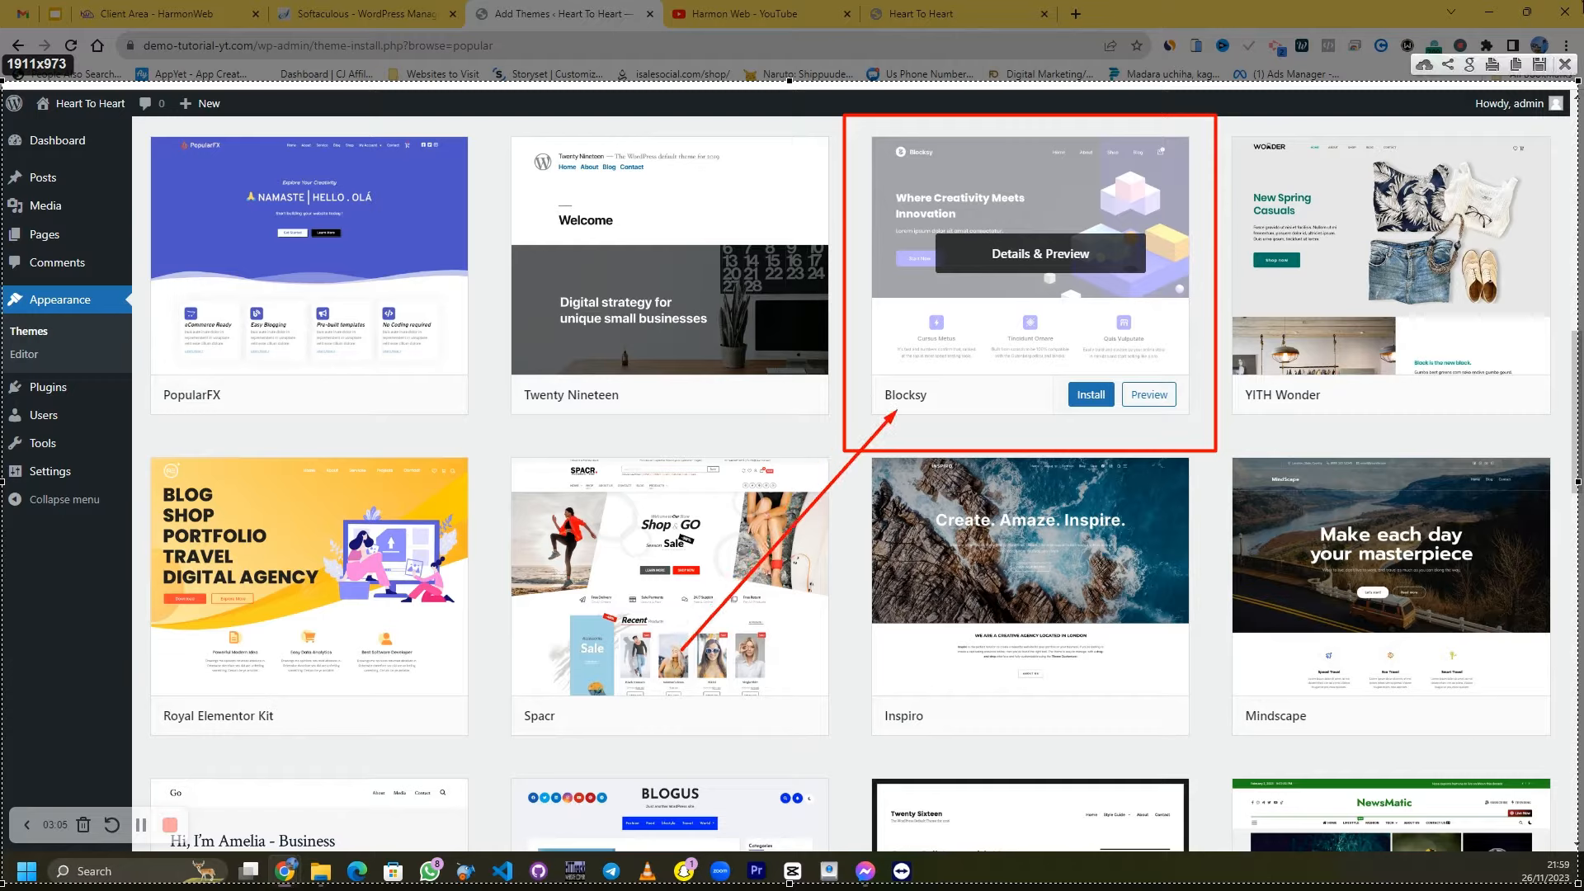
left_click(1564, 64)
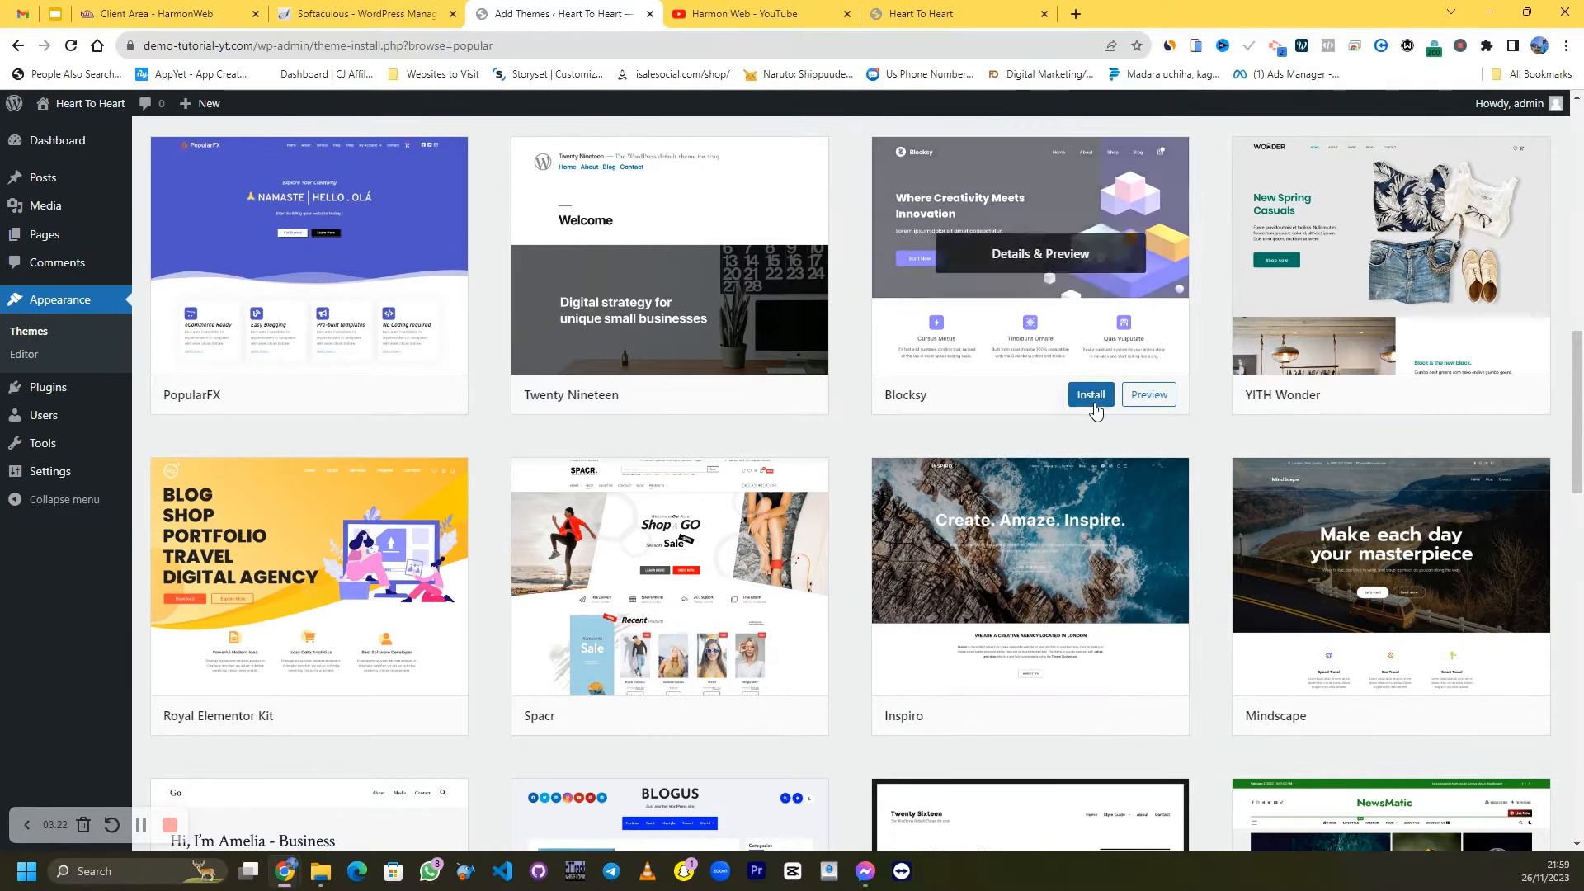
Install and activate the Blocksy theme, and read the notice recommending its companion plugin
left_click(1092, 396)
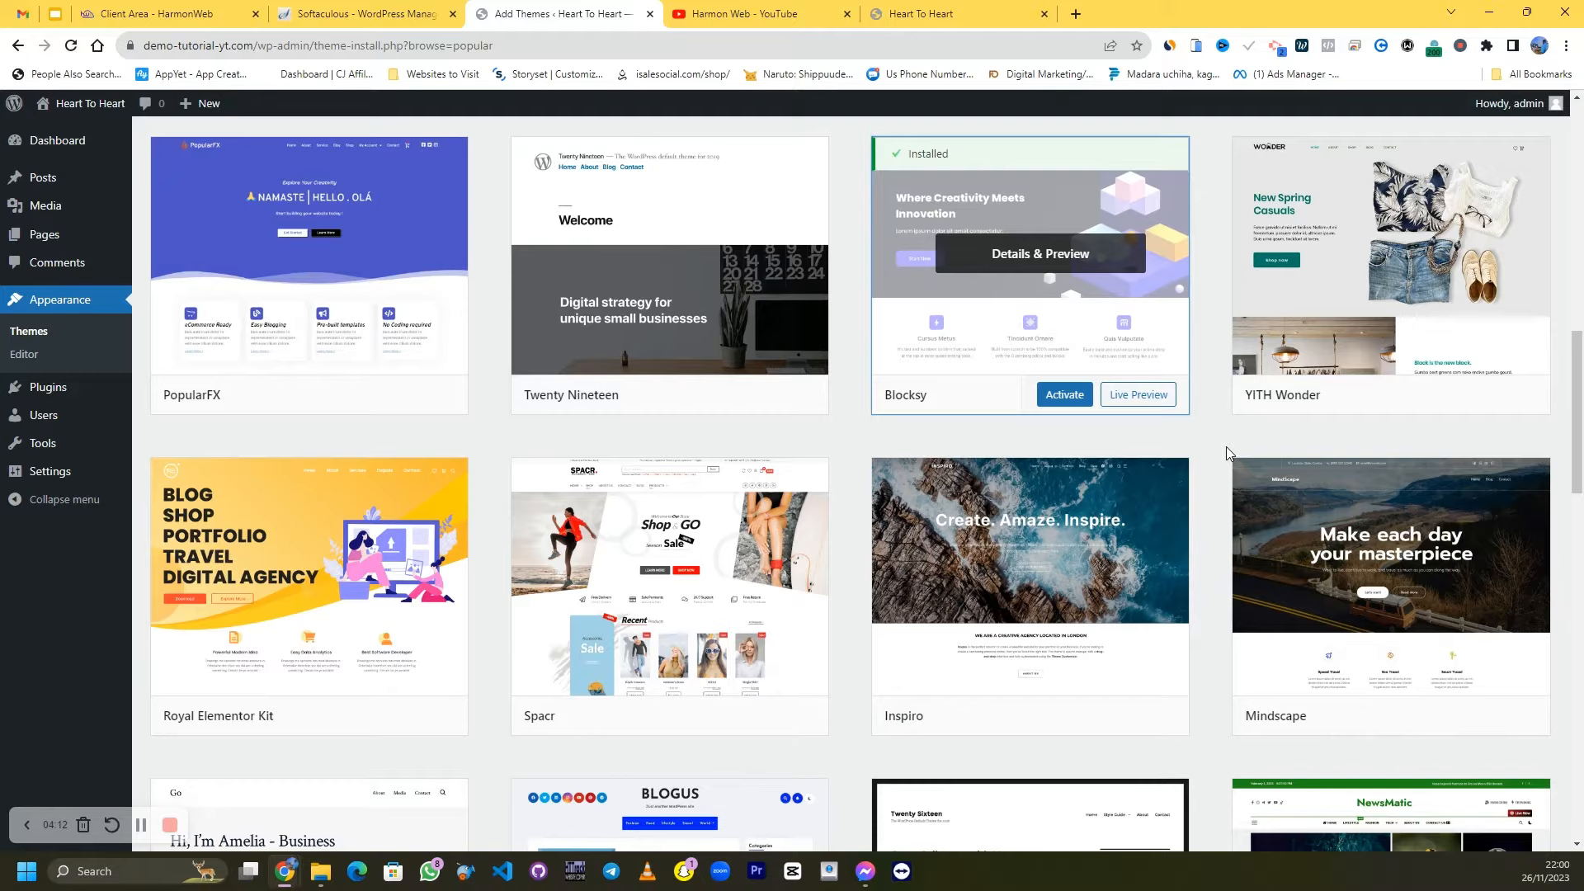
mouse_move(1290, 512)
left_click(1061, 395)
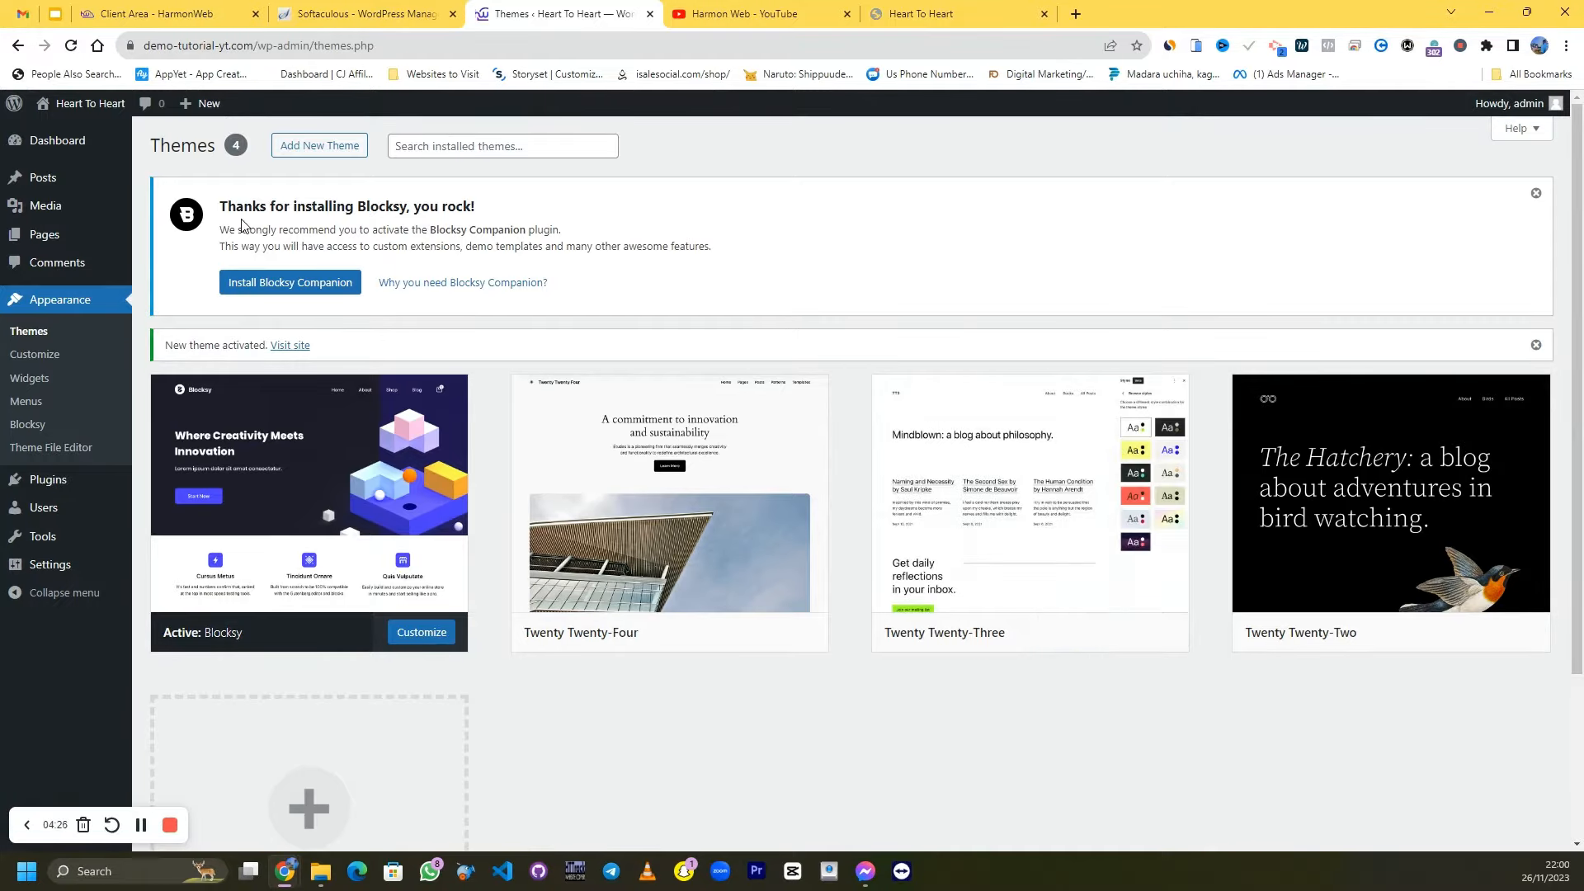
left_click_drag(222, 204, 528, 201)
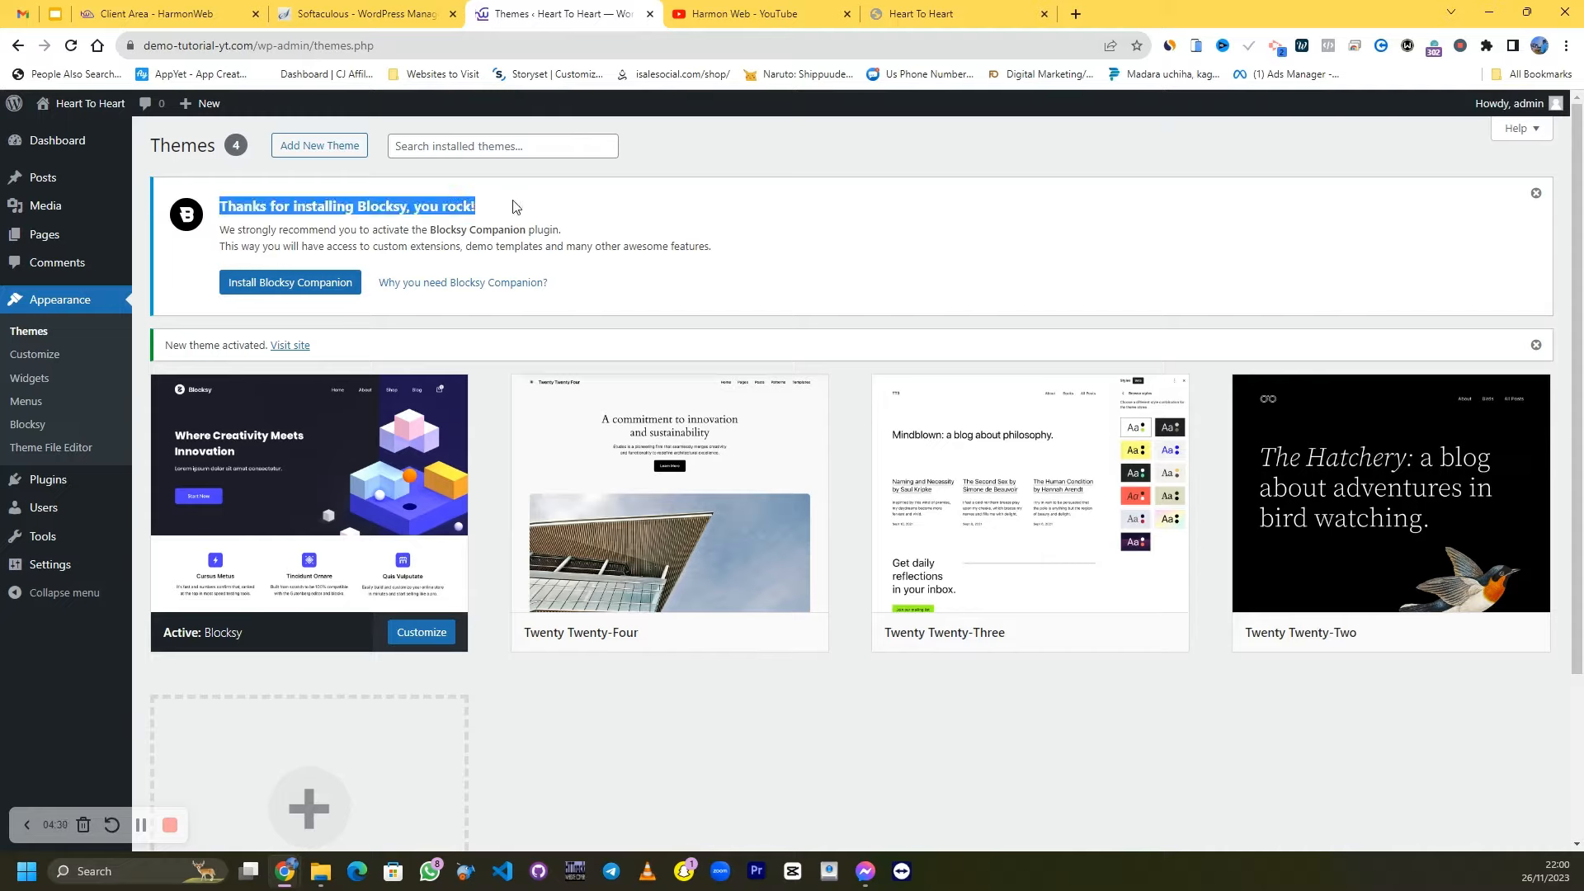
left_click(322, 224)
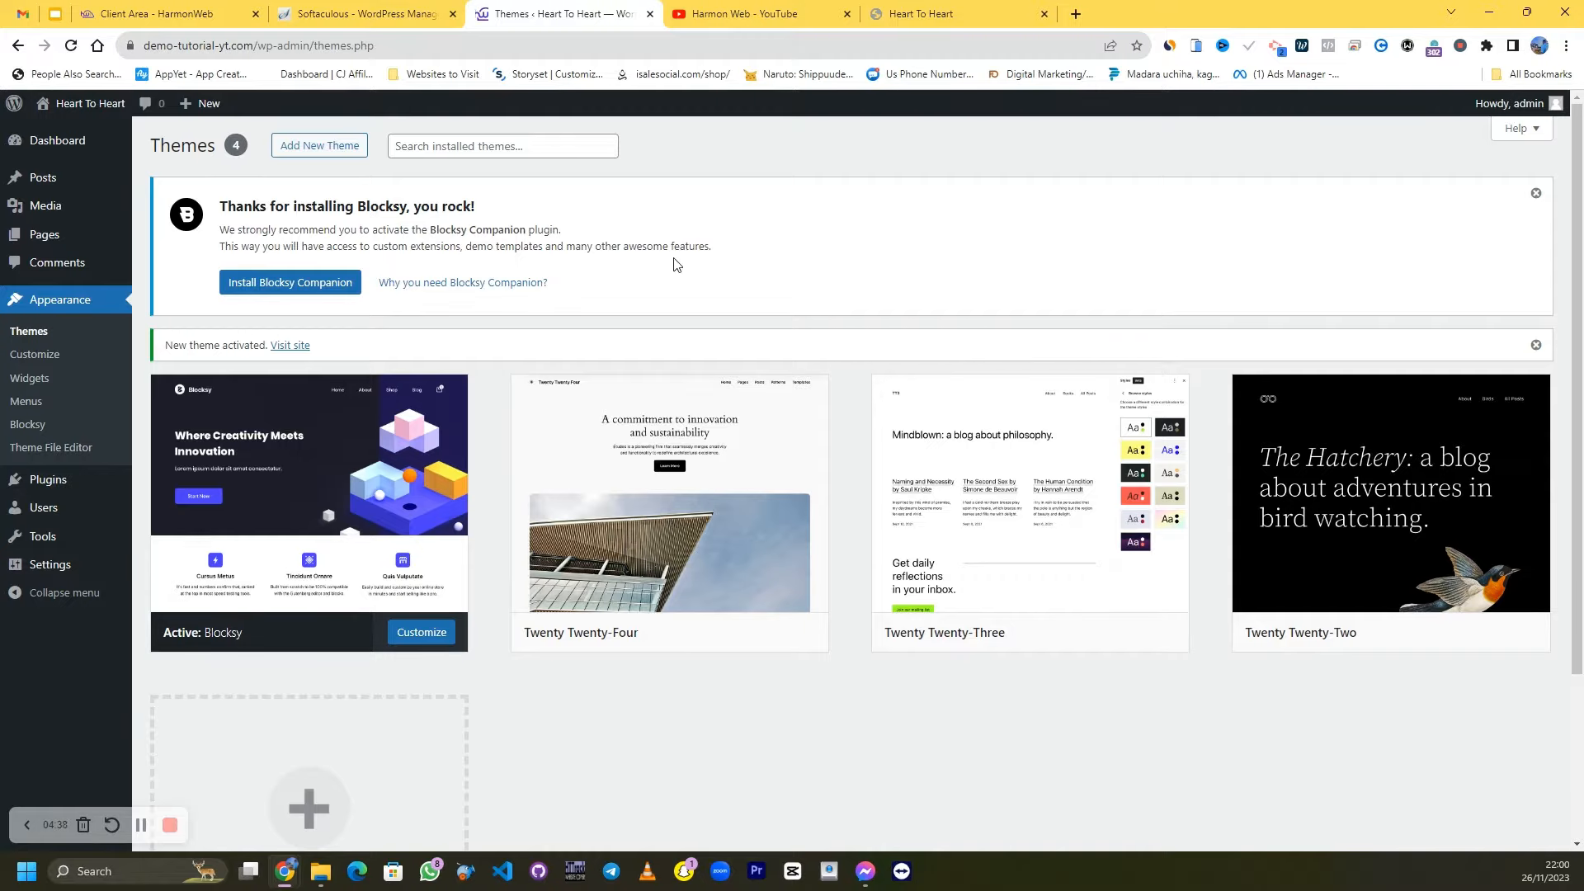
Reload the live Heart To Heart site to view it with the Blocksy theme
left_click(973, 6)
right_click(992, 231)
left_click(1044, 286)
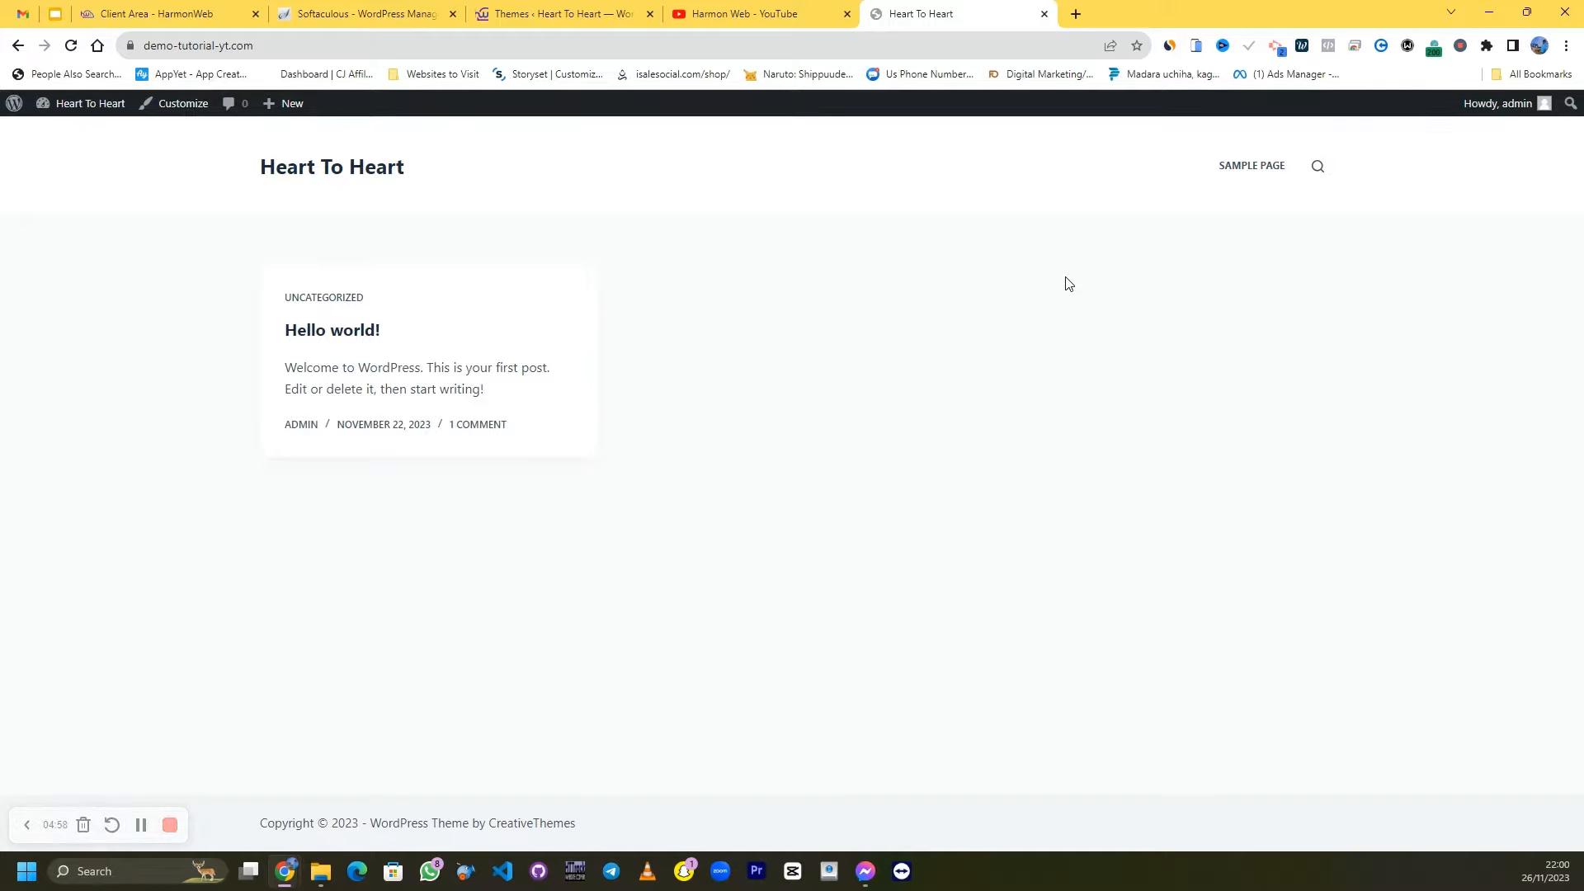
Return to the WordPress themes page and install and activate the Blocksy Companion plugin
left_click(576, 12)
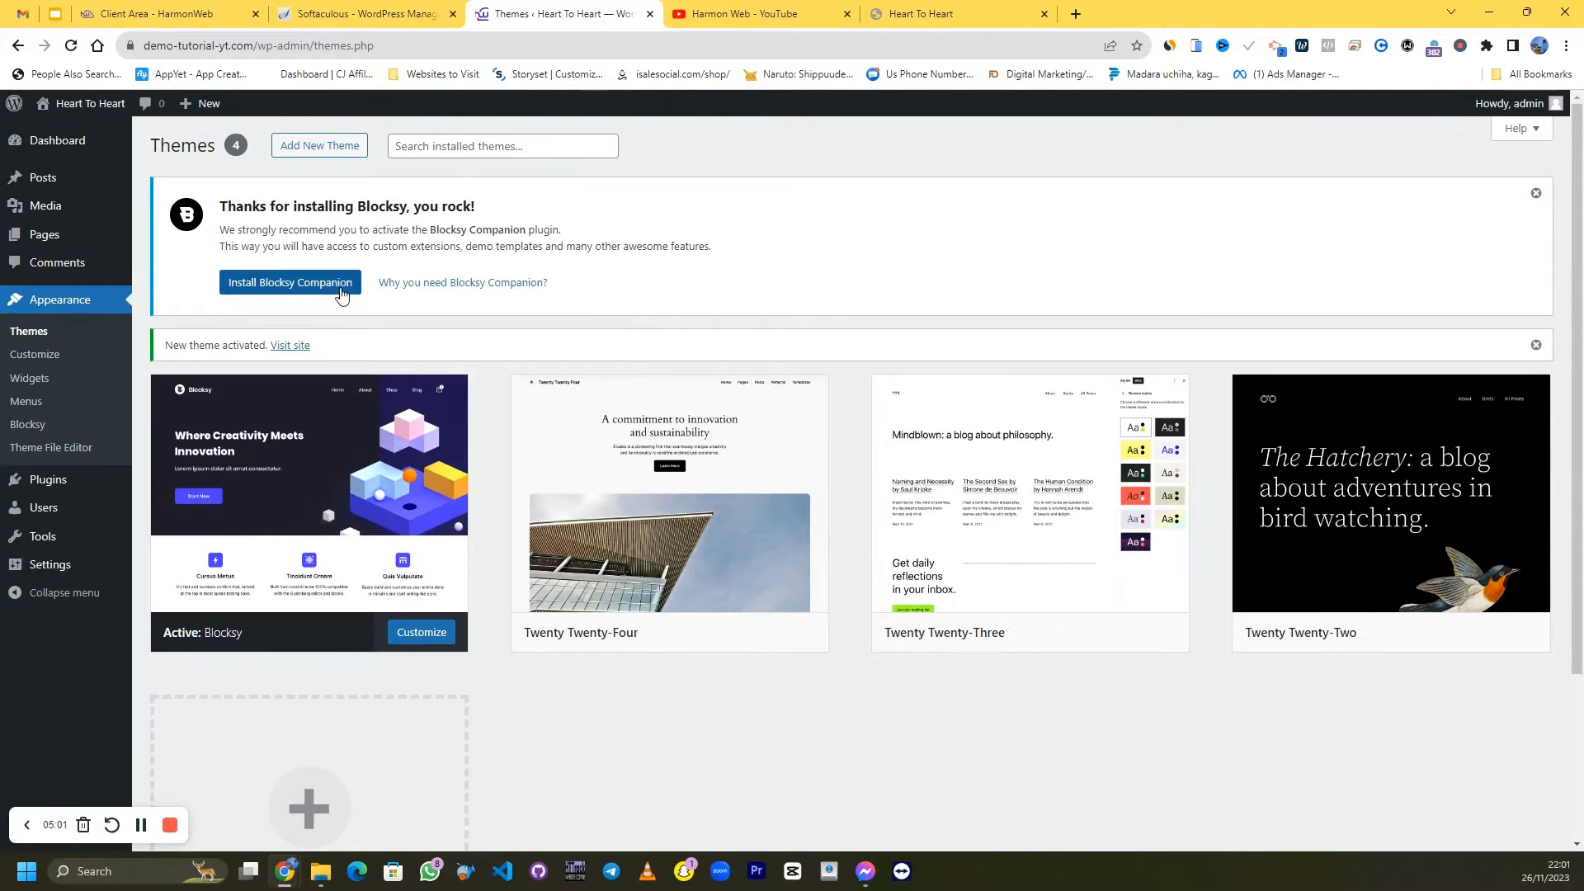
left_click(343, 288)
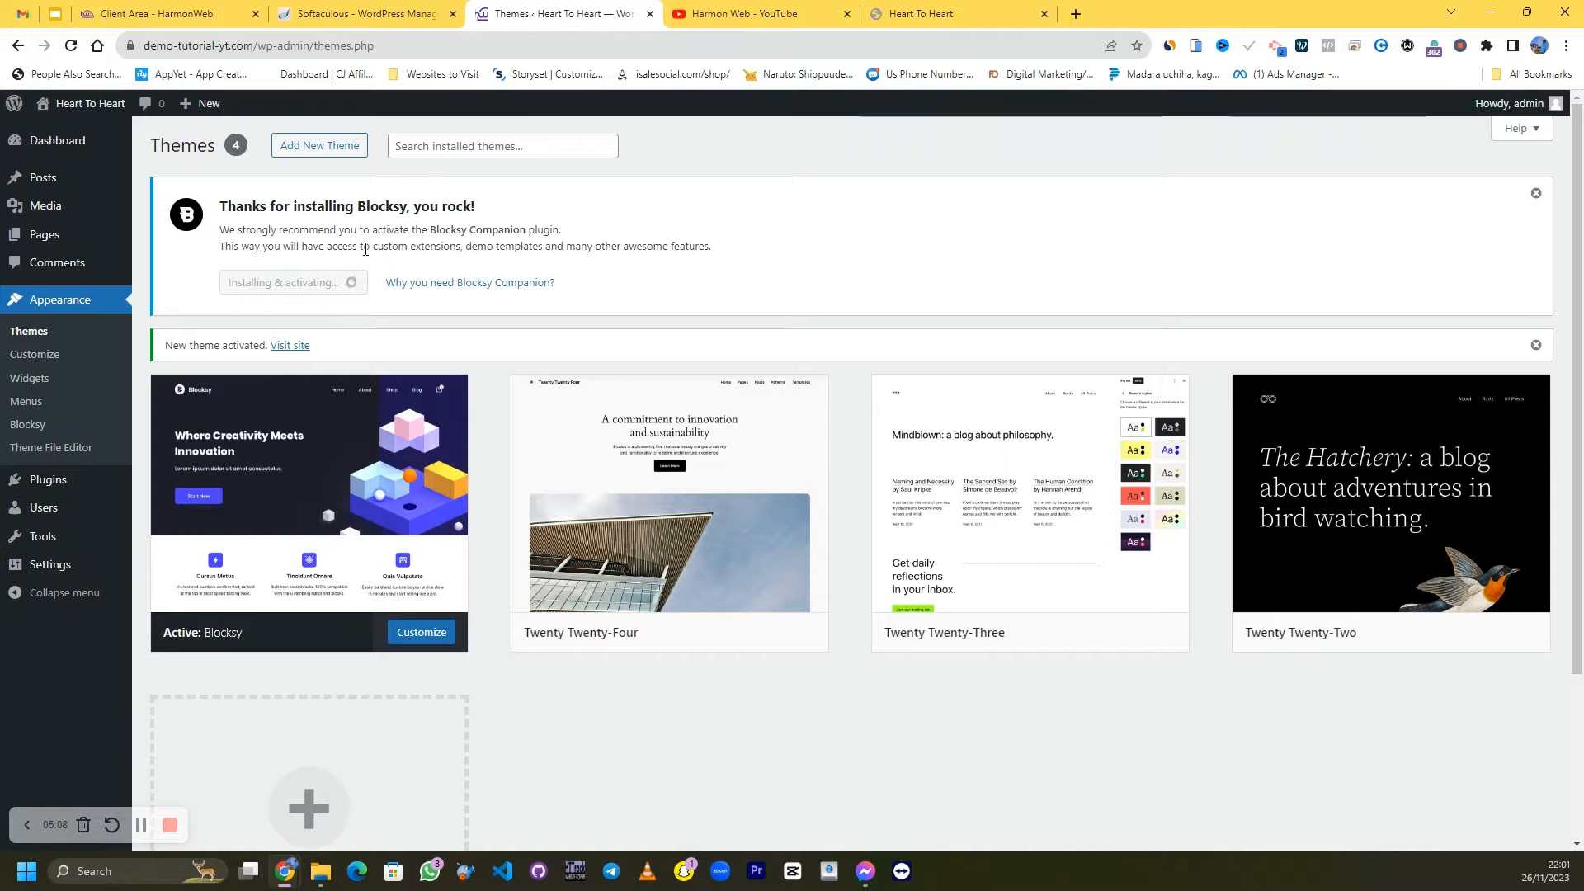
left_click_drag(373, 247, 716, 262)
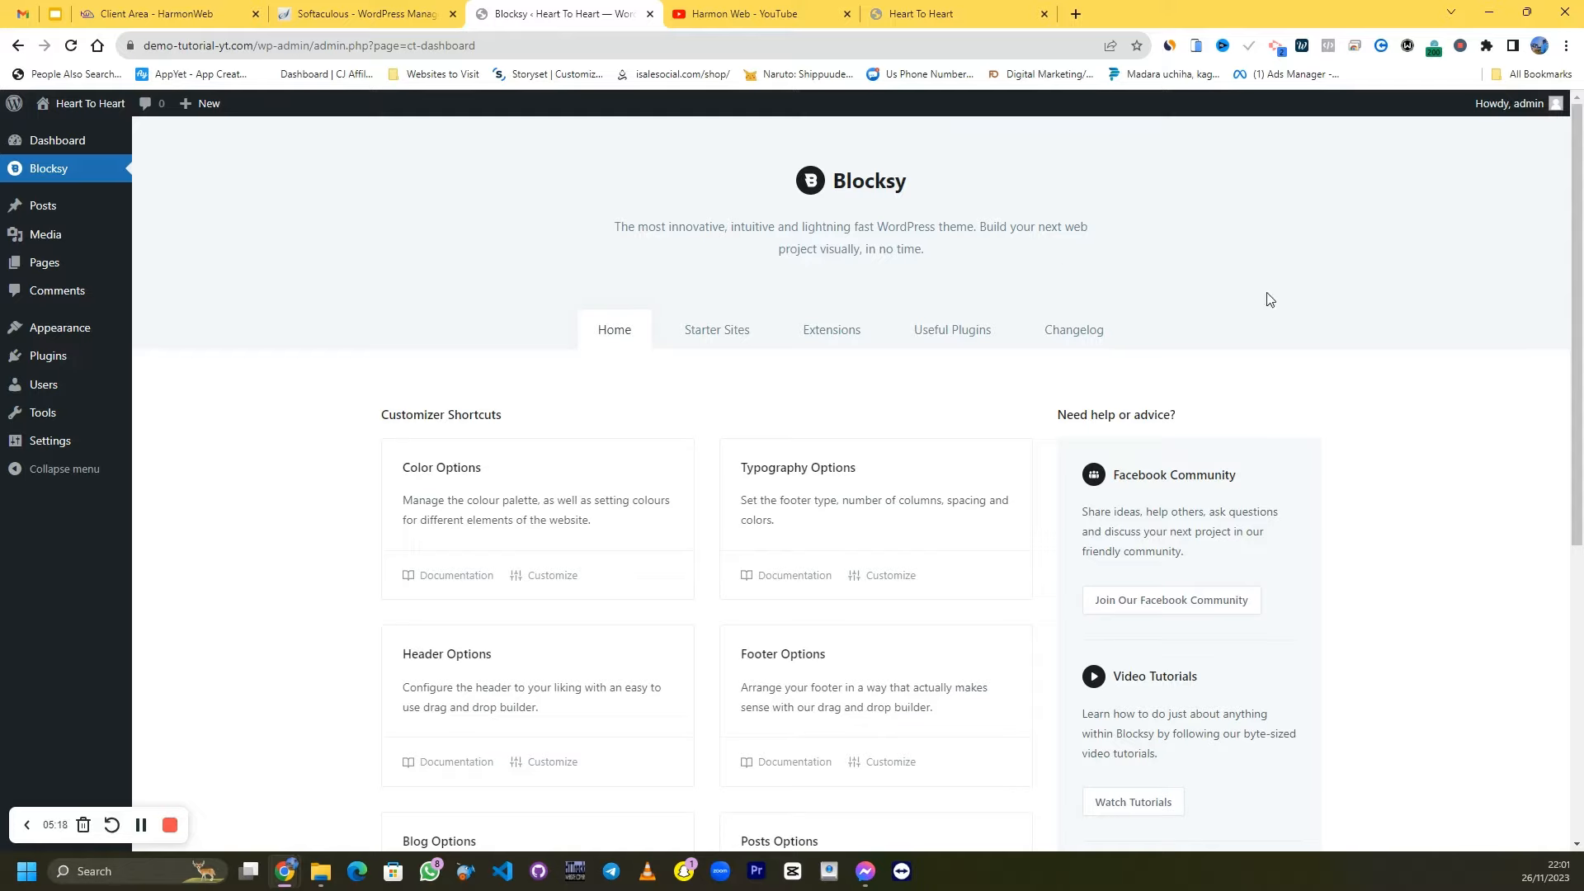
Reload the live site again to check its look after adding the Blocksy Companion plugin
left_click(1035, 9)
right_click(1025, 335)
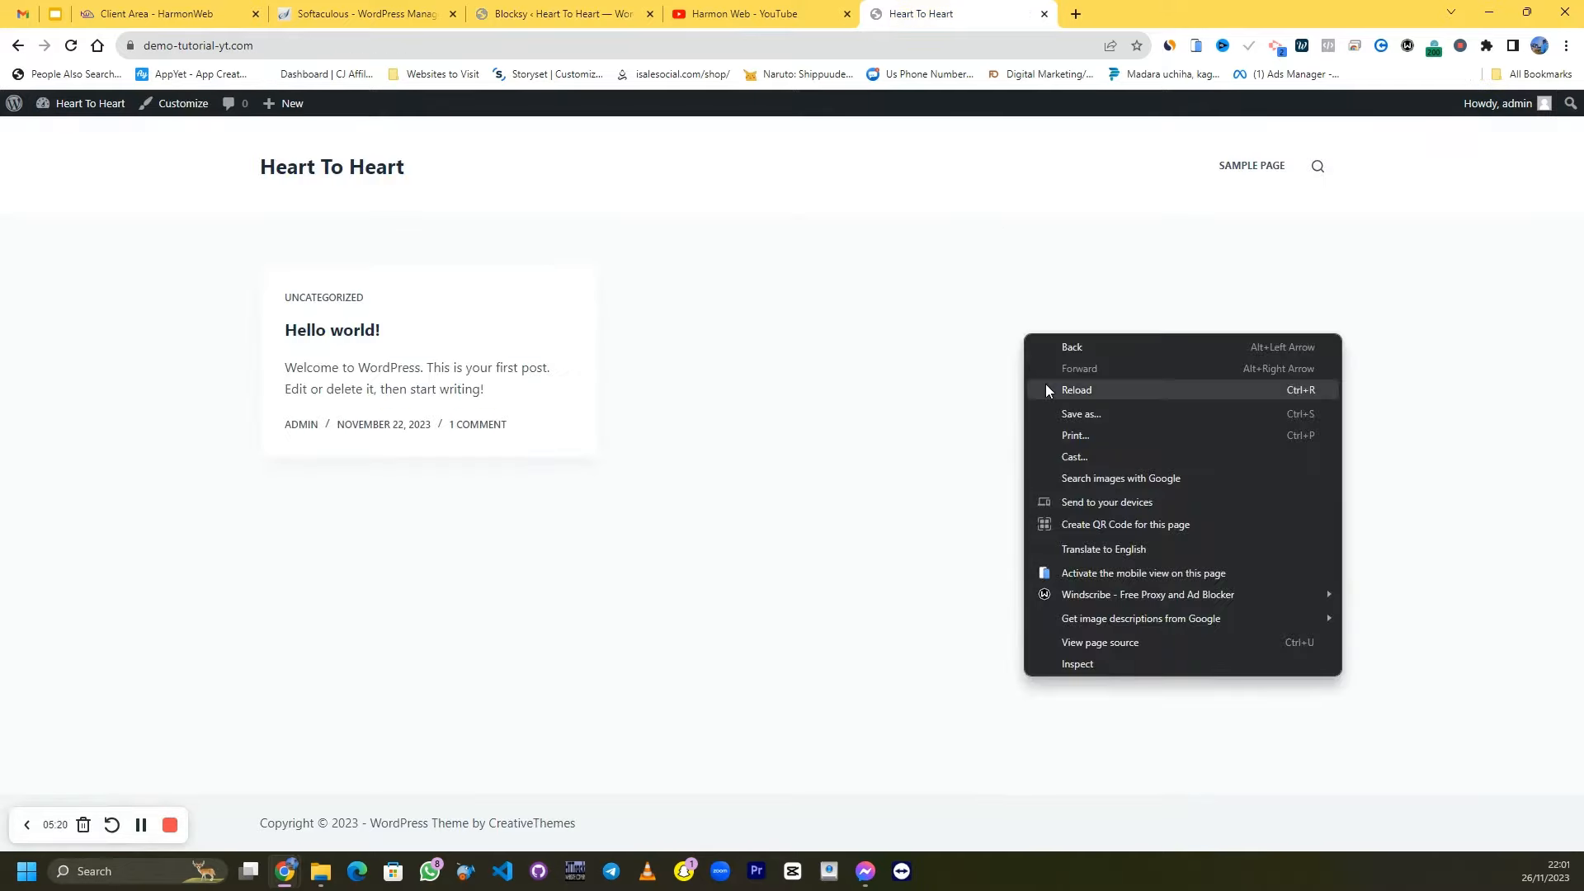
left_click(1076, 390)
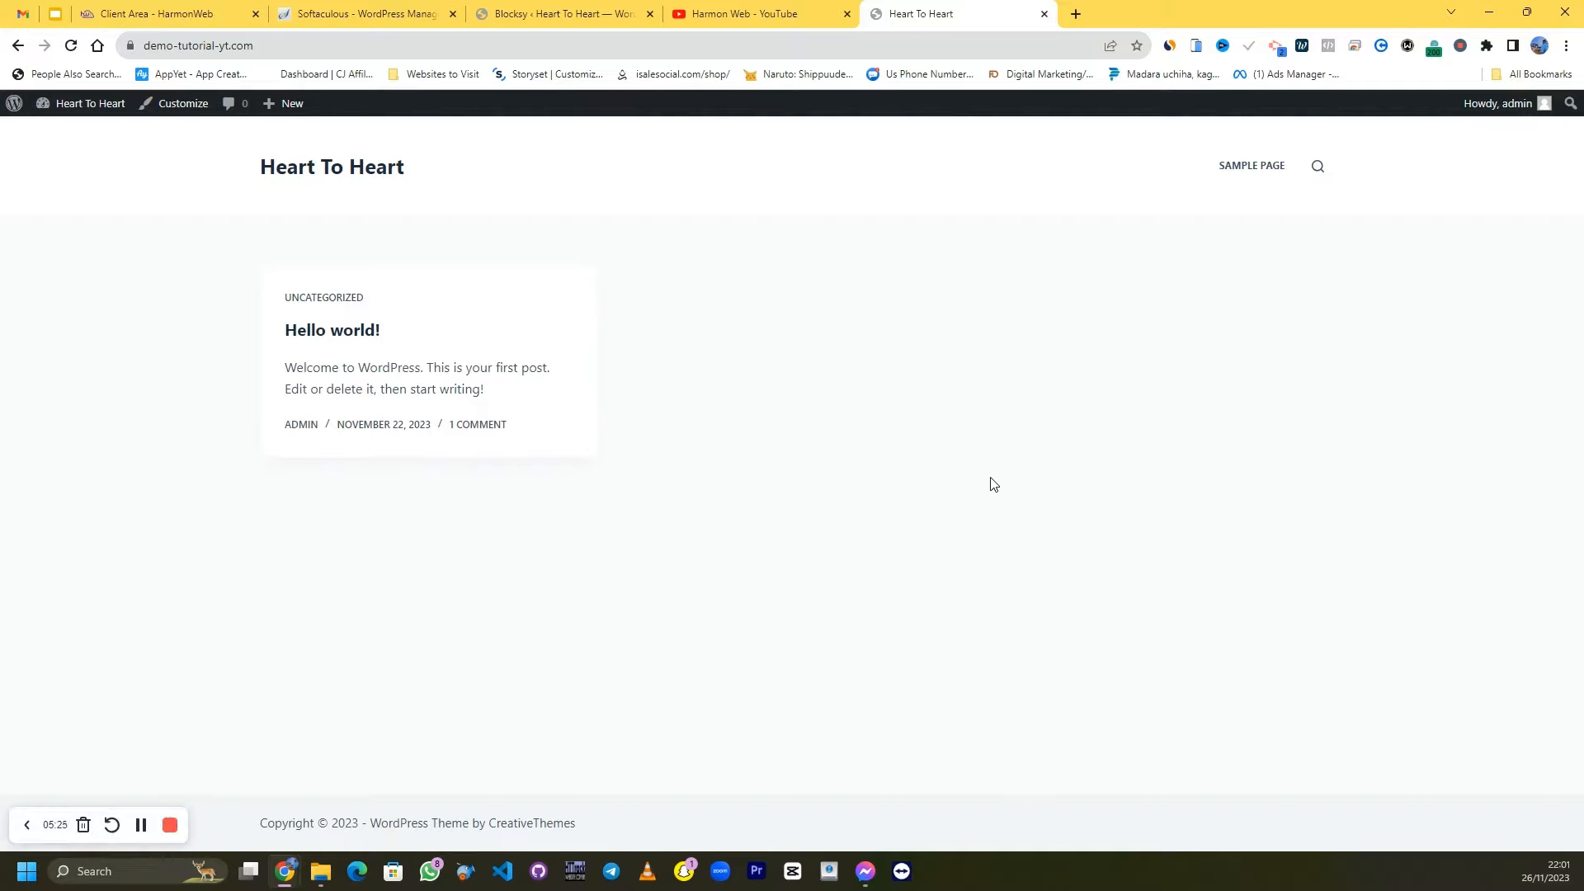
Return to the Blocksy dashboard and review its customizer shortcuts, such as the header, footer, blog and page options
left_click(582, 10)
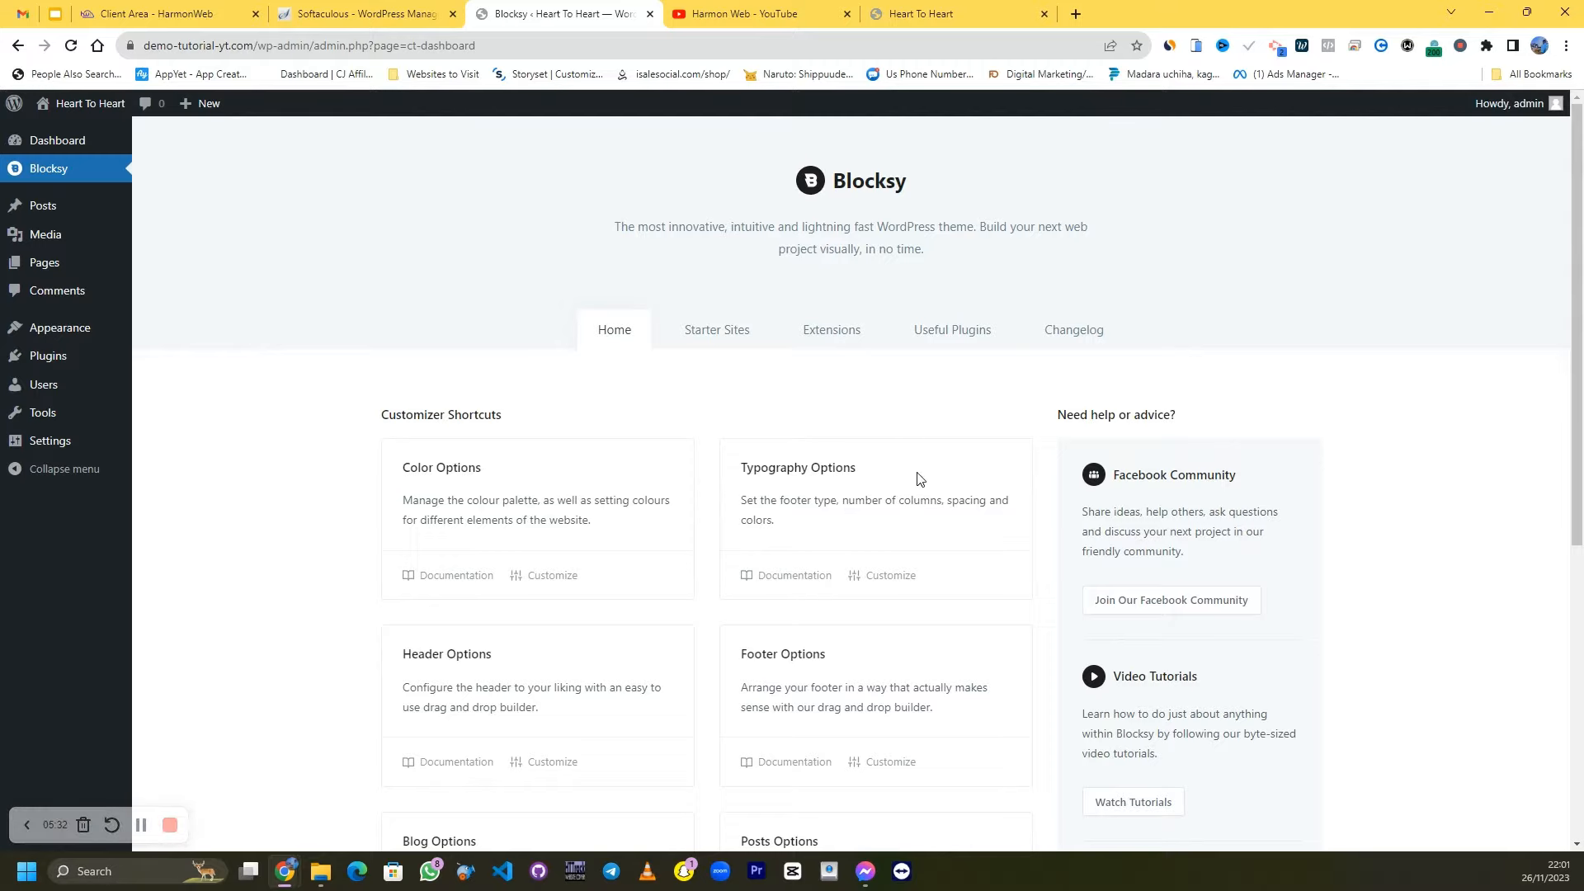
scroll(941, 445, "down", 3)
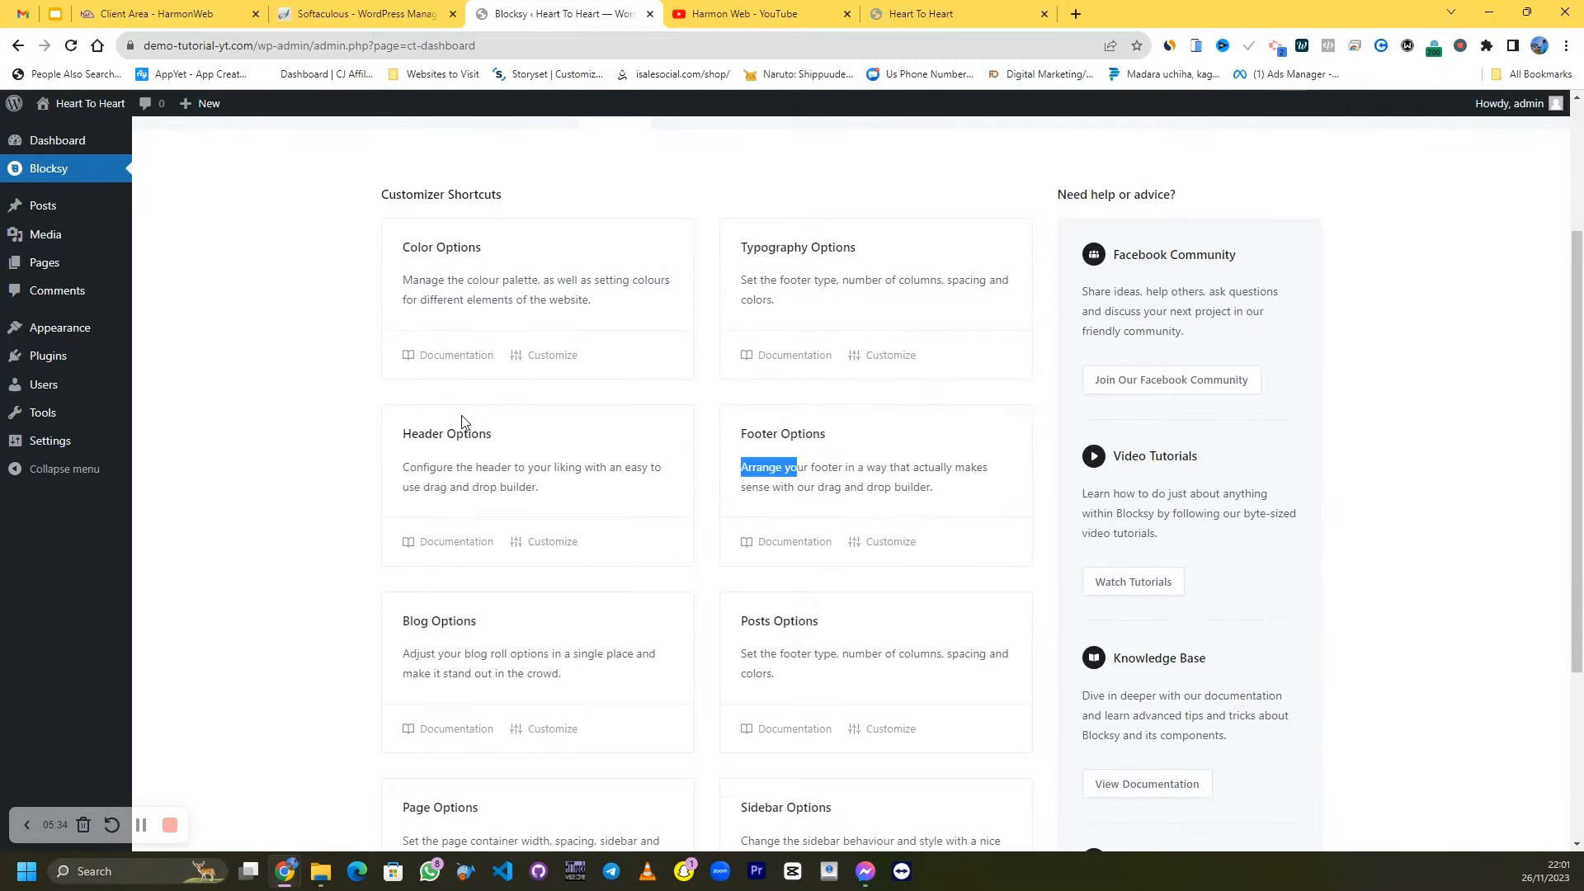
left_click(463, 422)
scroll(584, 537, "down", 2)
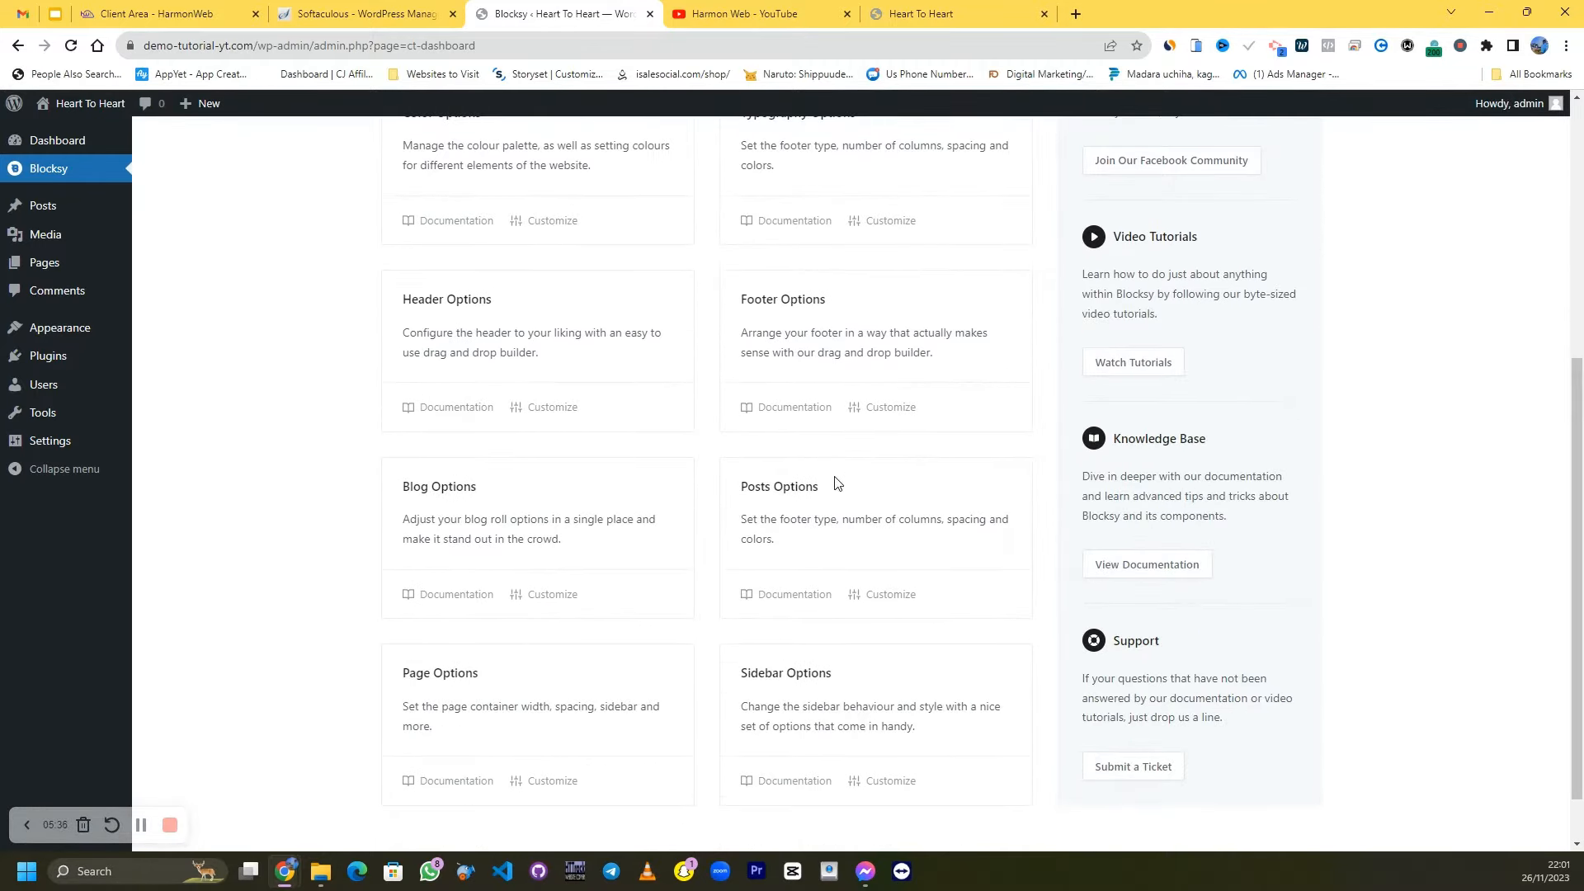
scroll(837, 483, "down", 1)
scroll(763, 541, "up", 6)
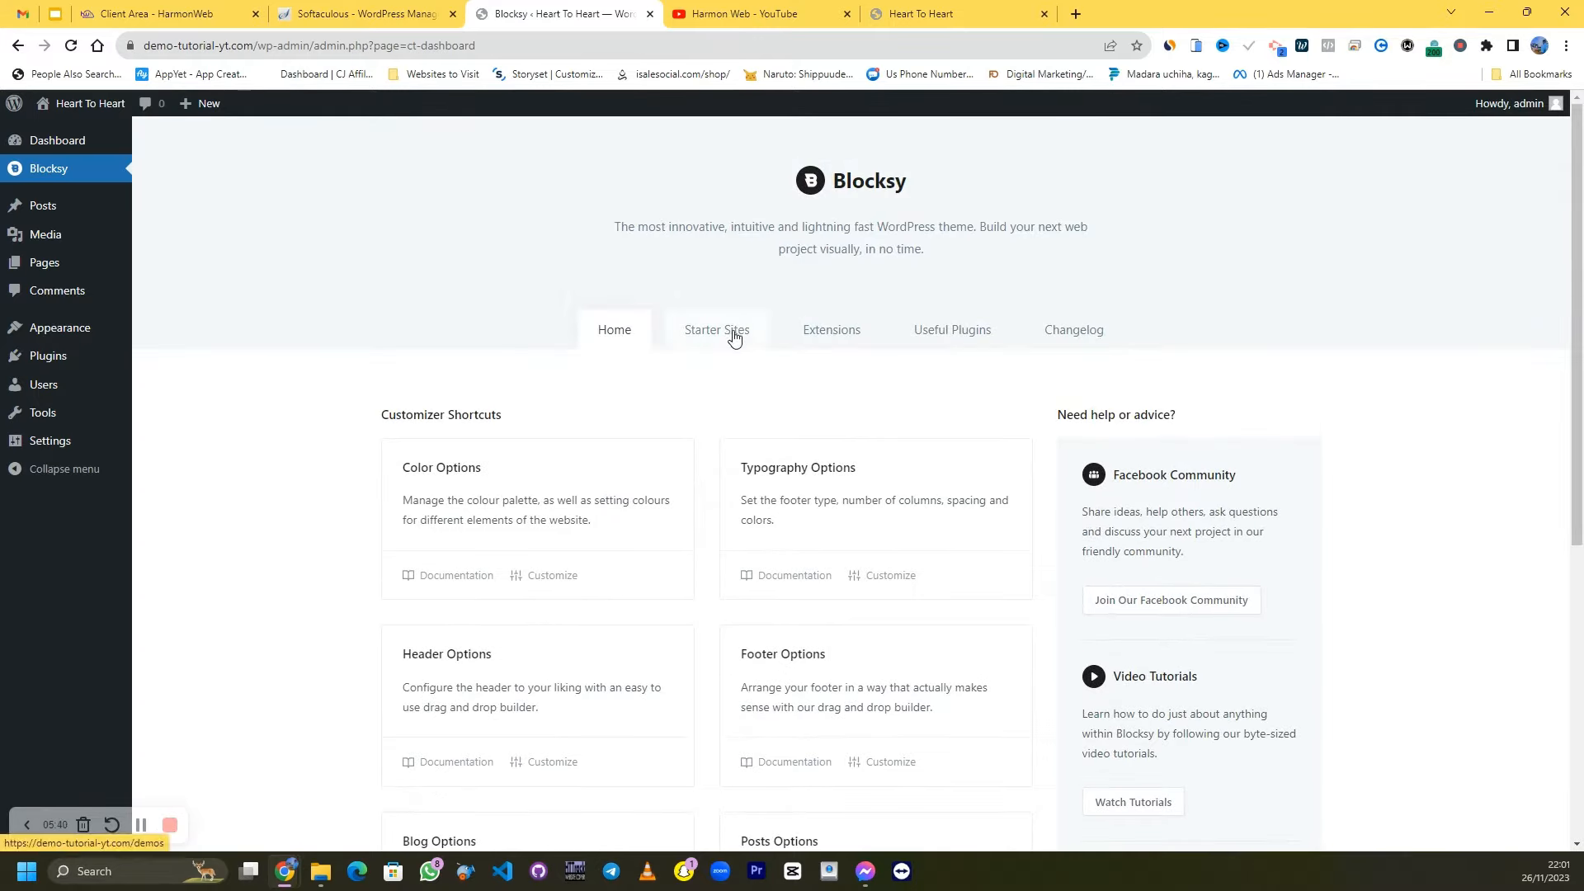
Open the Blocksy starter sites gallery and let its template thumbnails load
left_click(732, 338)
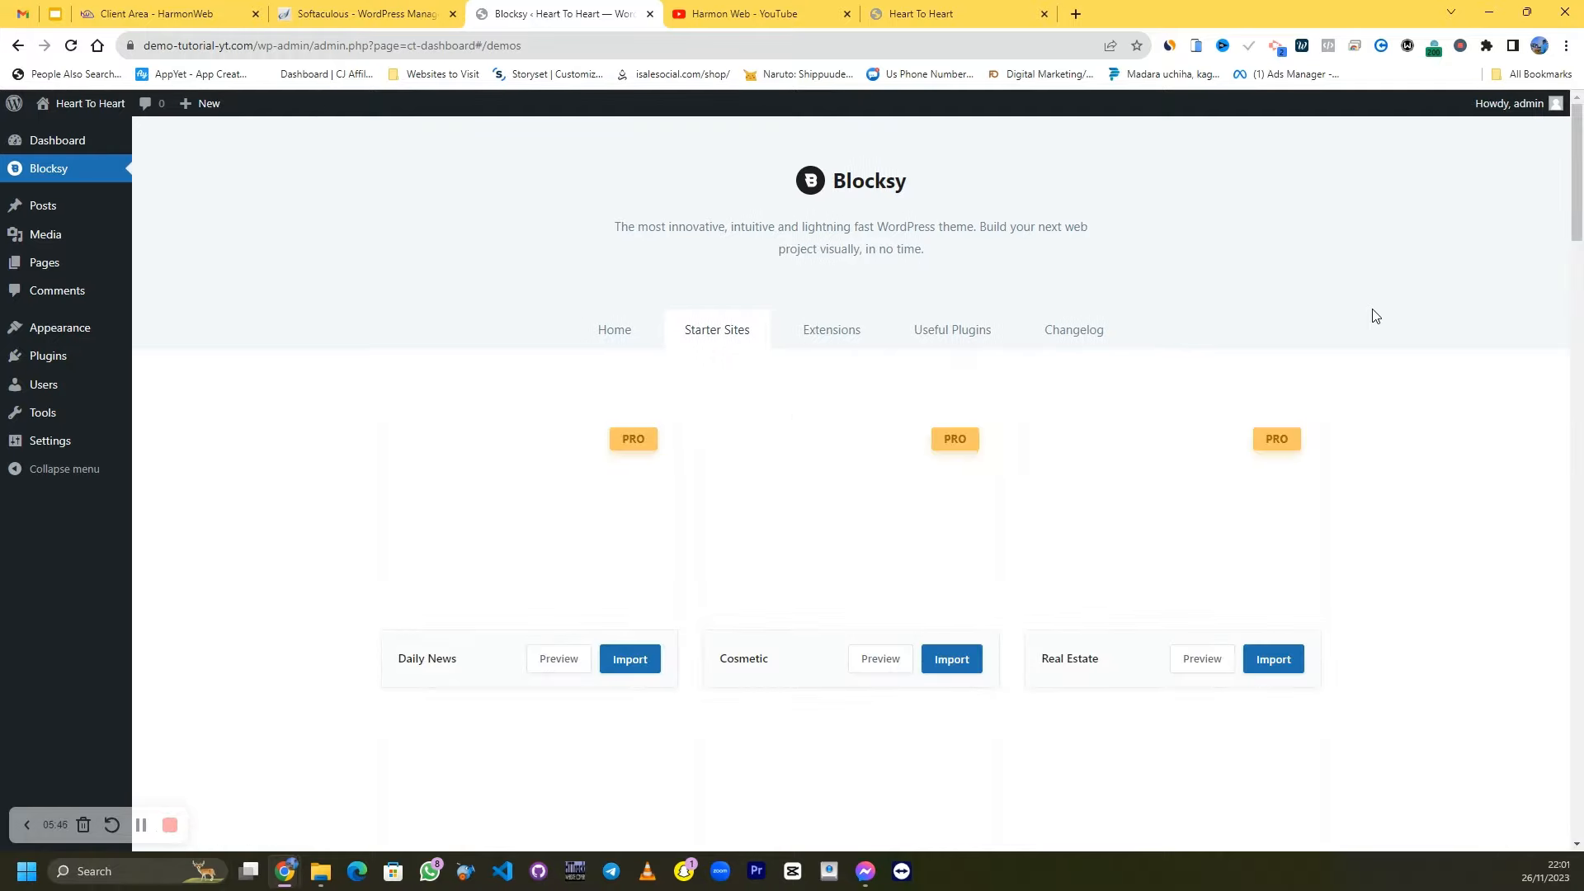
scroll(973, 231, "down", 5)
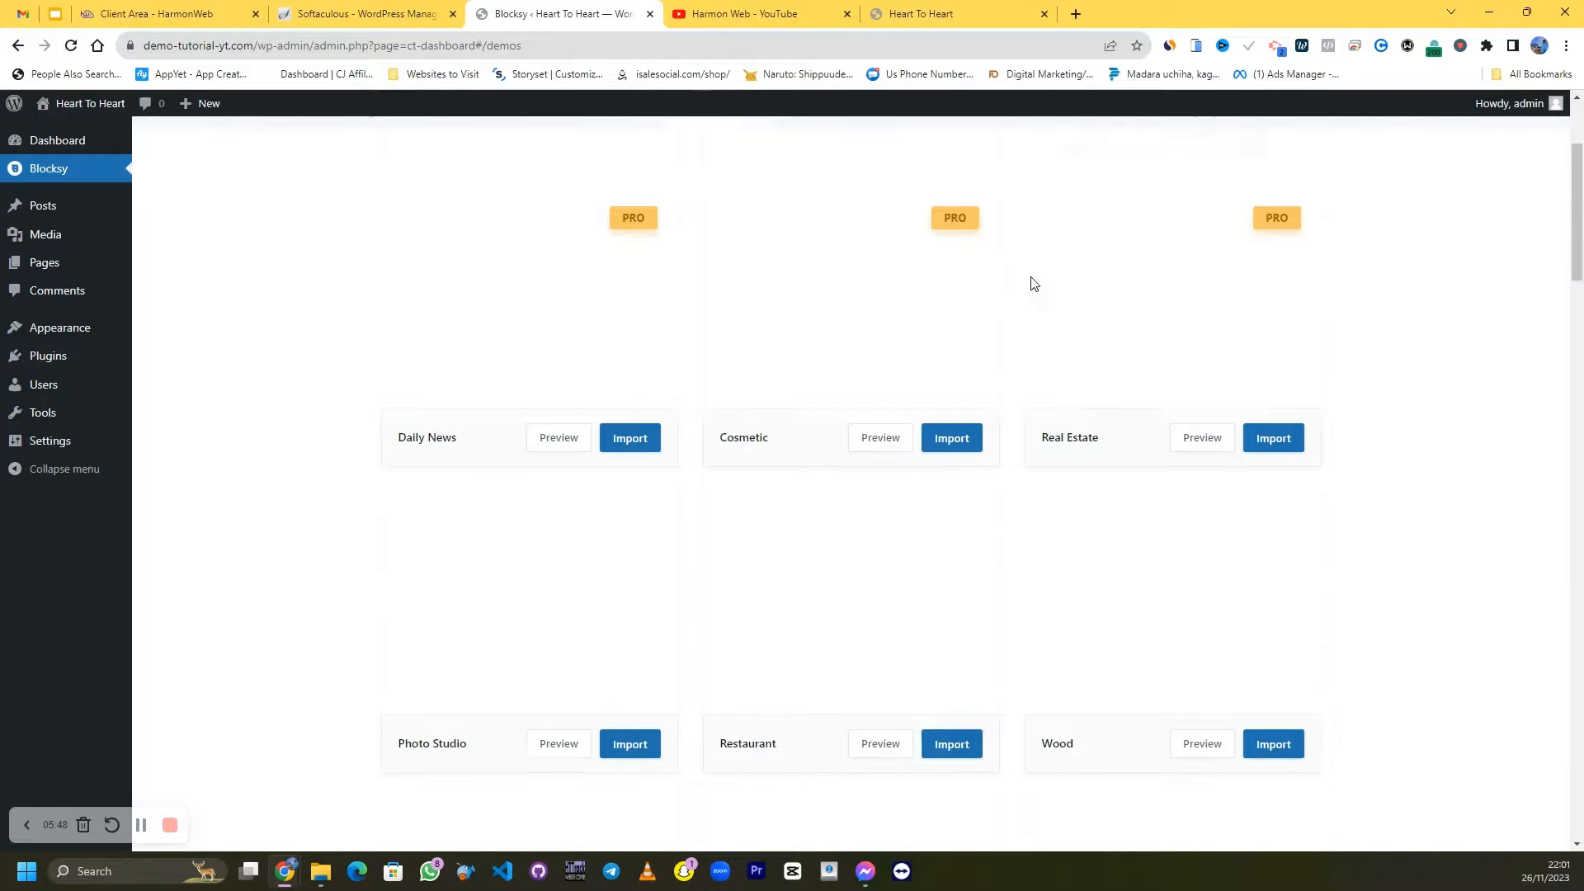
scroll(507, 408, "up", 4)
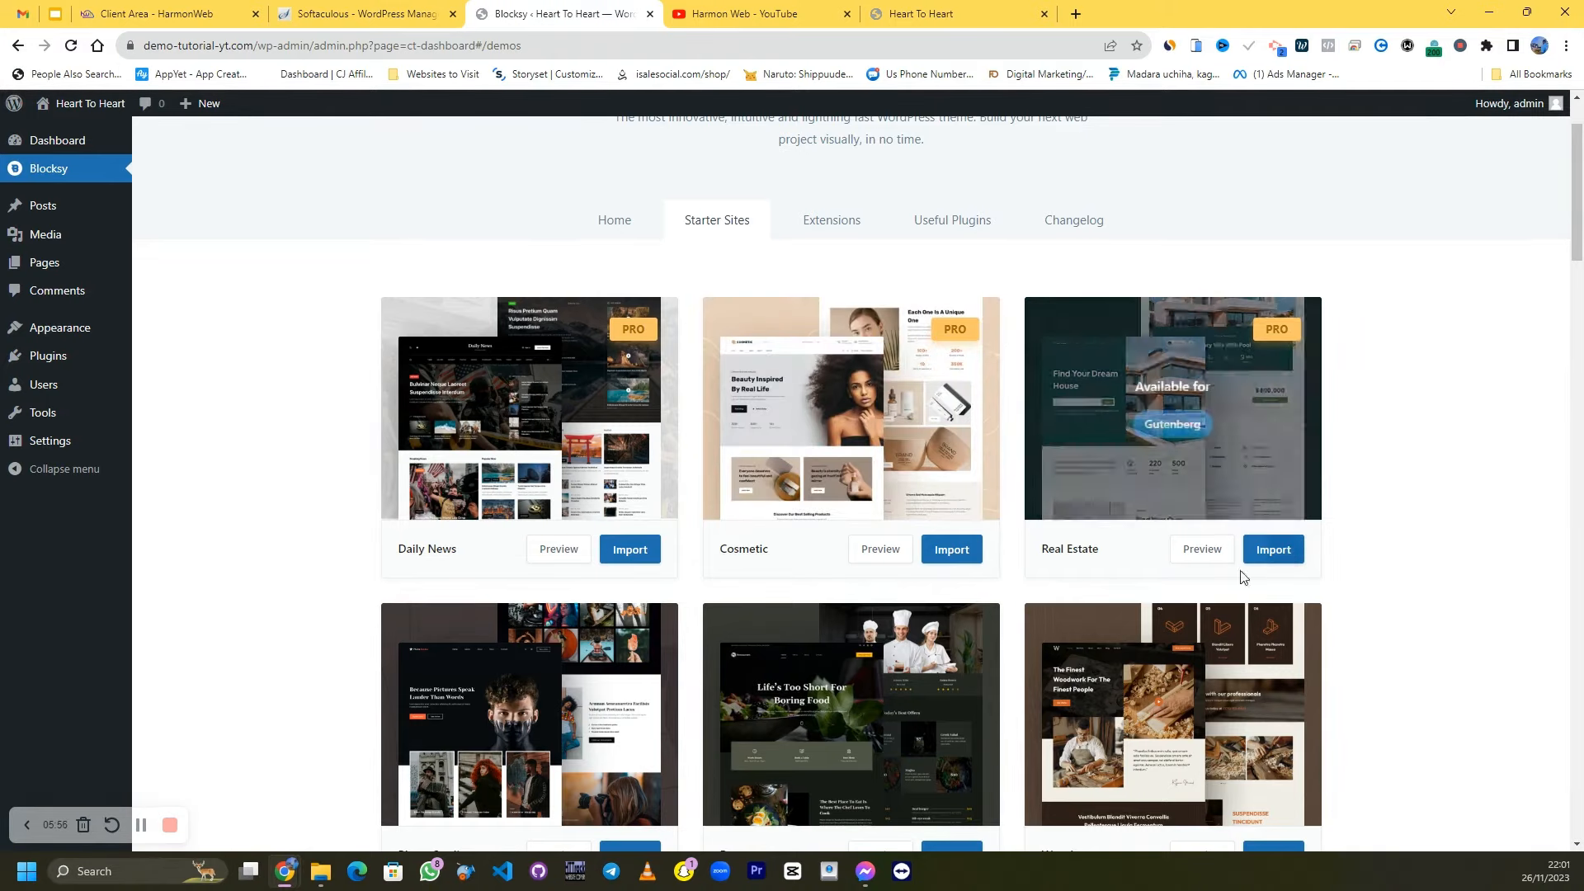
Open a preview of the Real Estate starter site and return to the gallery while it loads
left_click(1200, 550)
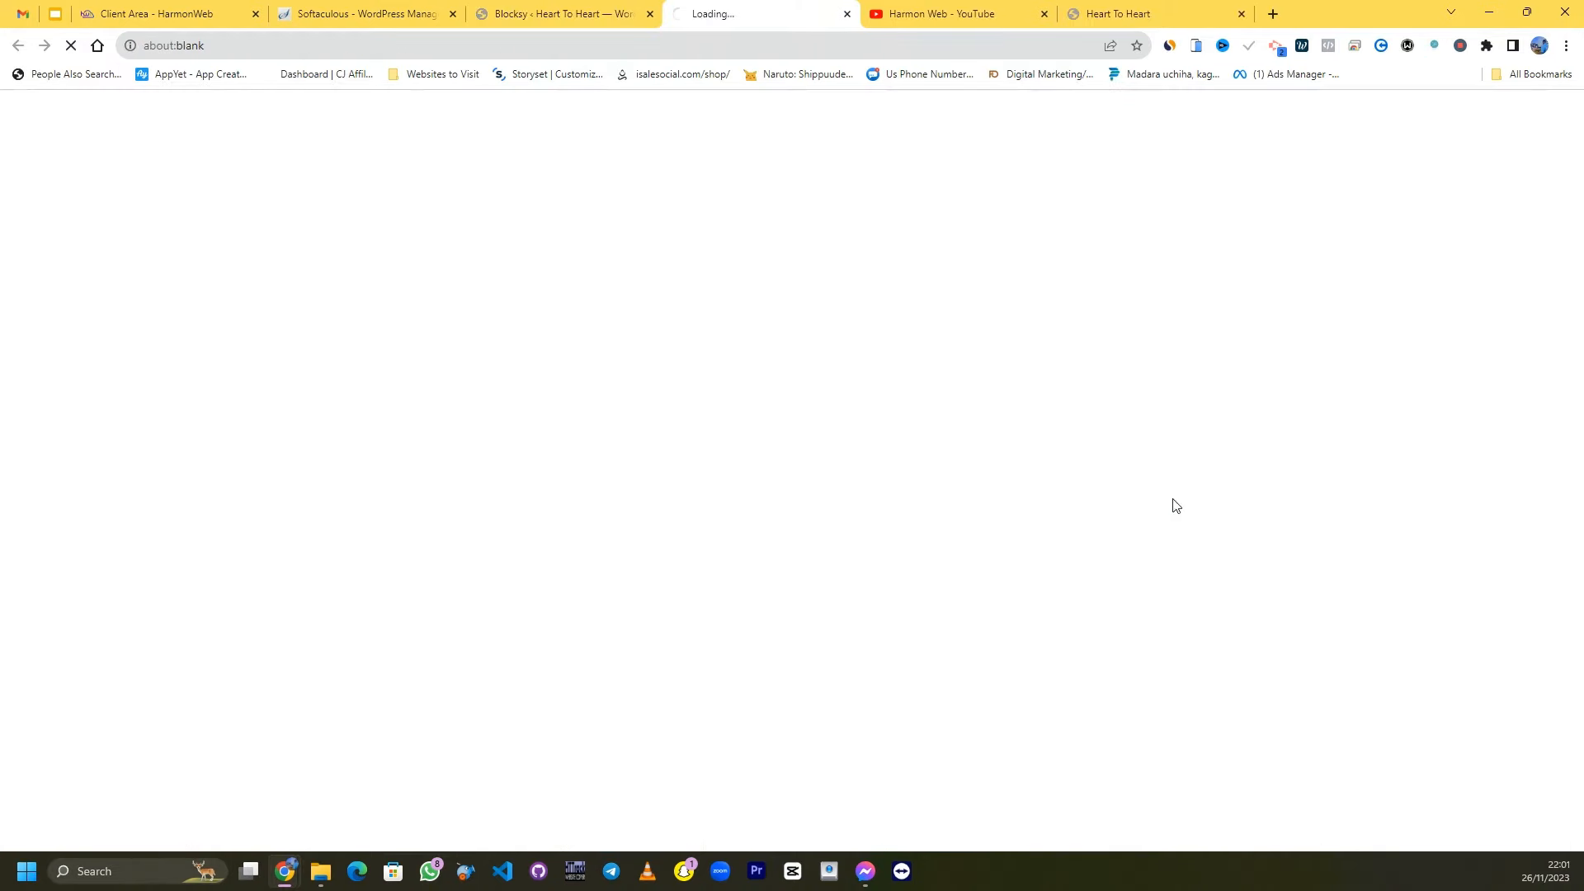
left_click(583, 8)
left_click(869, 8)
left_click(822, 8)
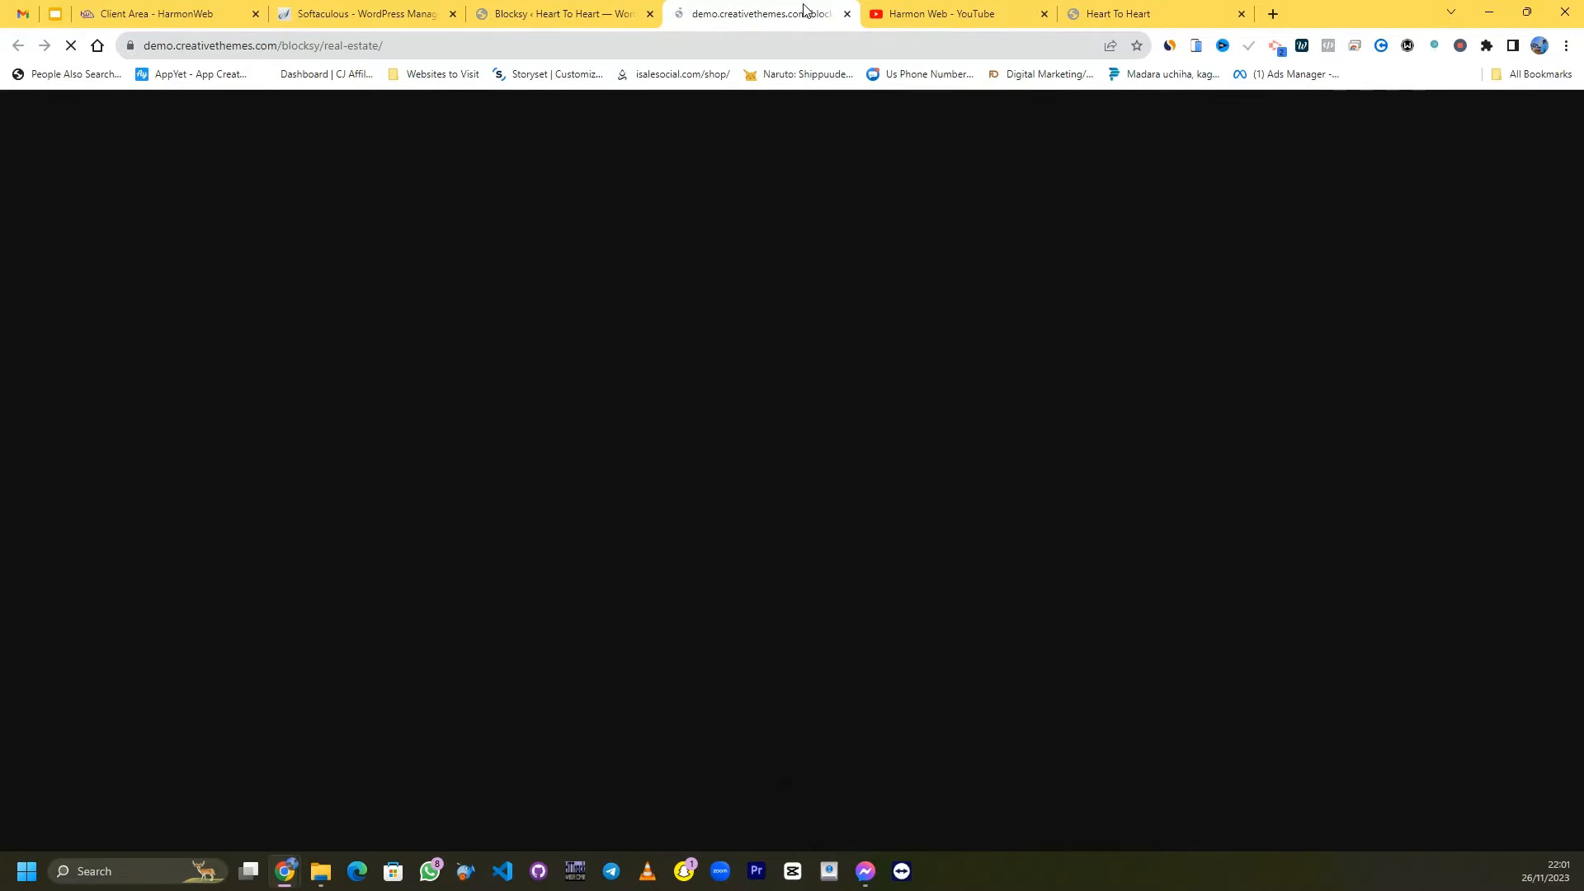
left_click(615, 9)
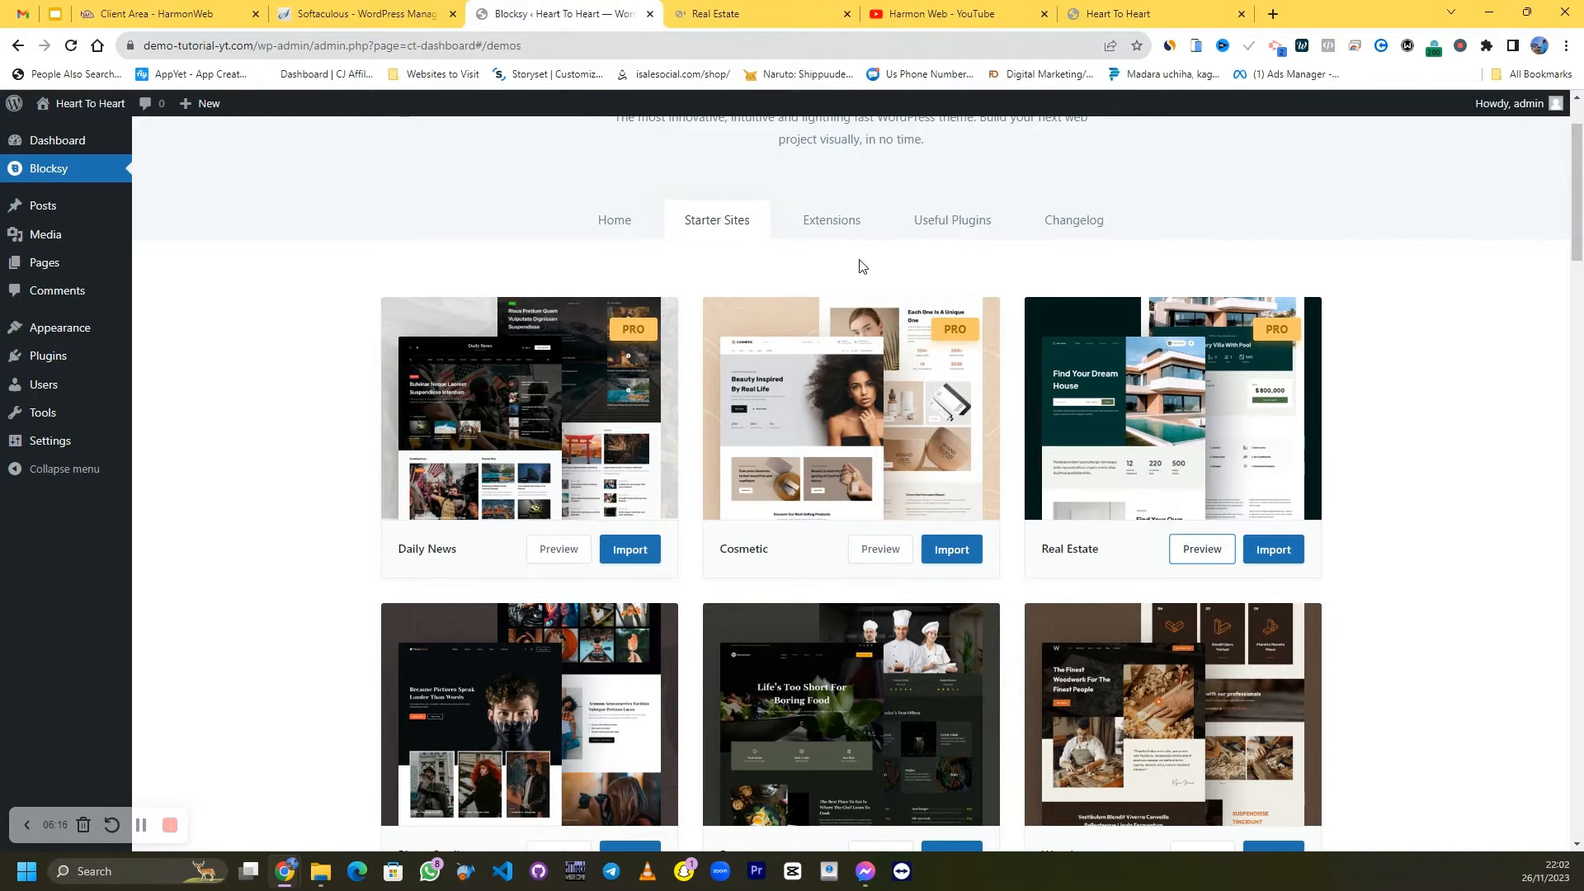
scroll(1026, 270, "down", 3)
scroll(1384, 343, "up", 4)
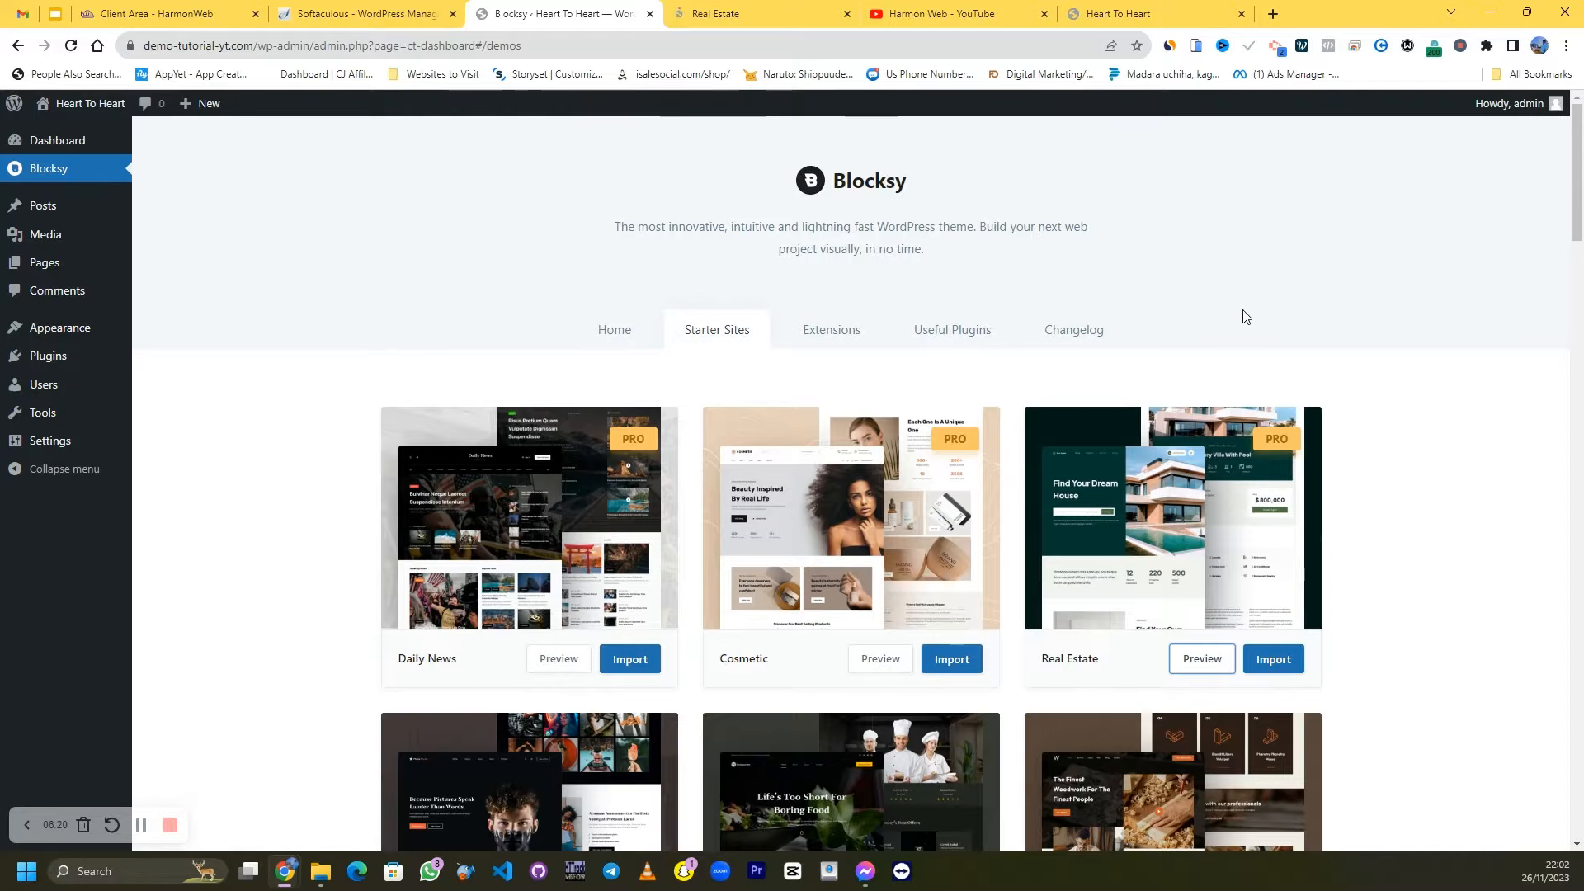
In the Real Estate preview, inspect the side menu with contact details and featured properties, and check the search form's category list
left_click(742, 13)
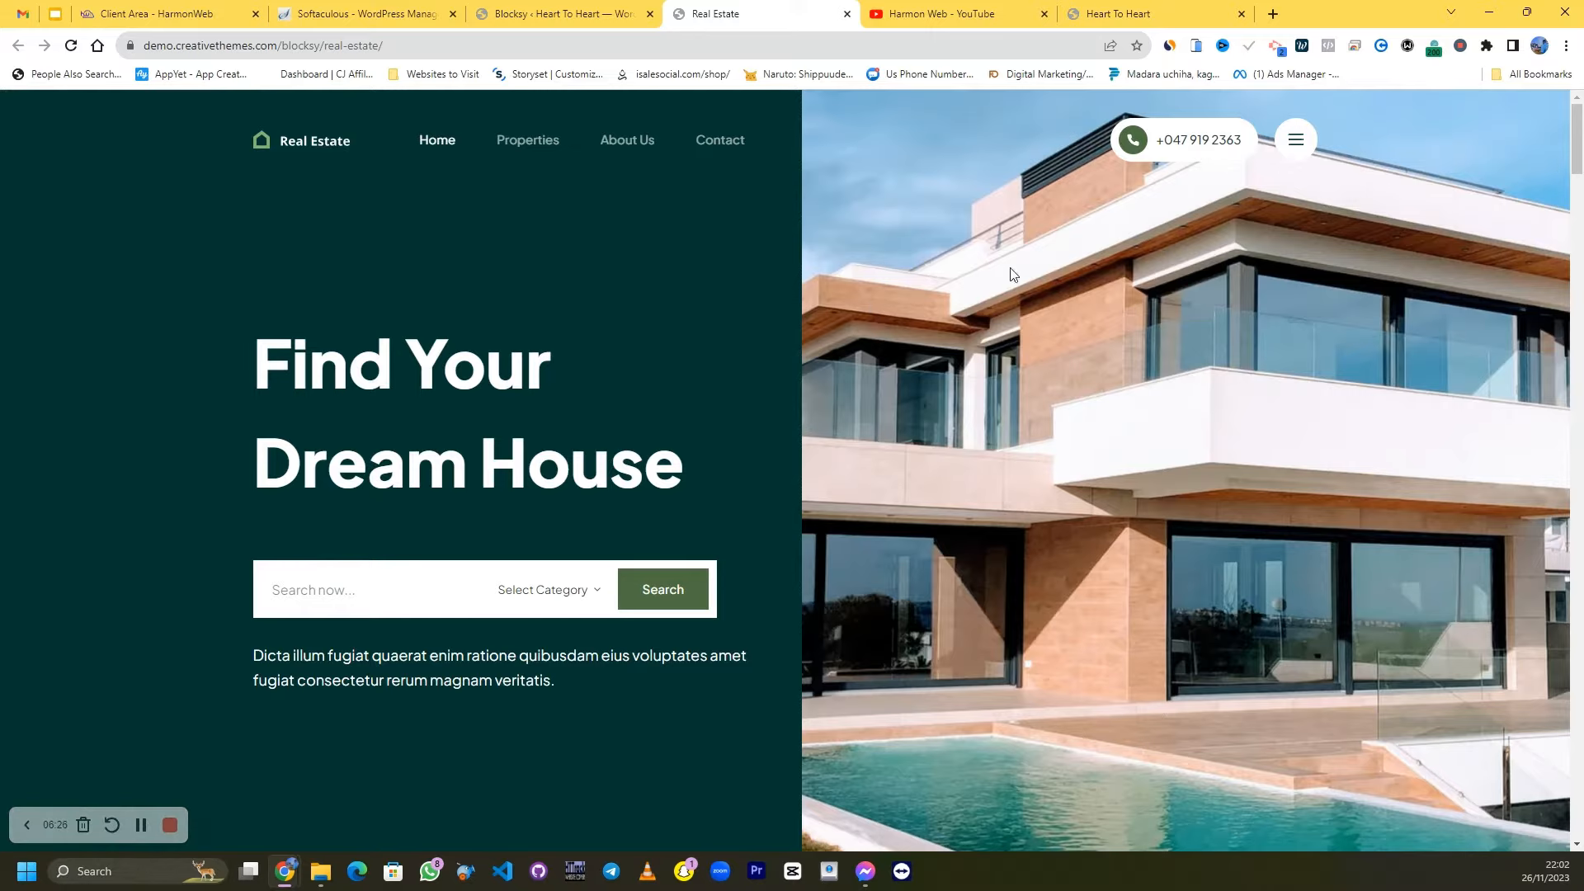
left_click(1311, 146)
scroll(1342, 427, "down", 2)
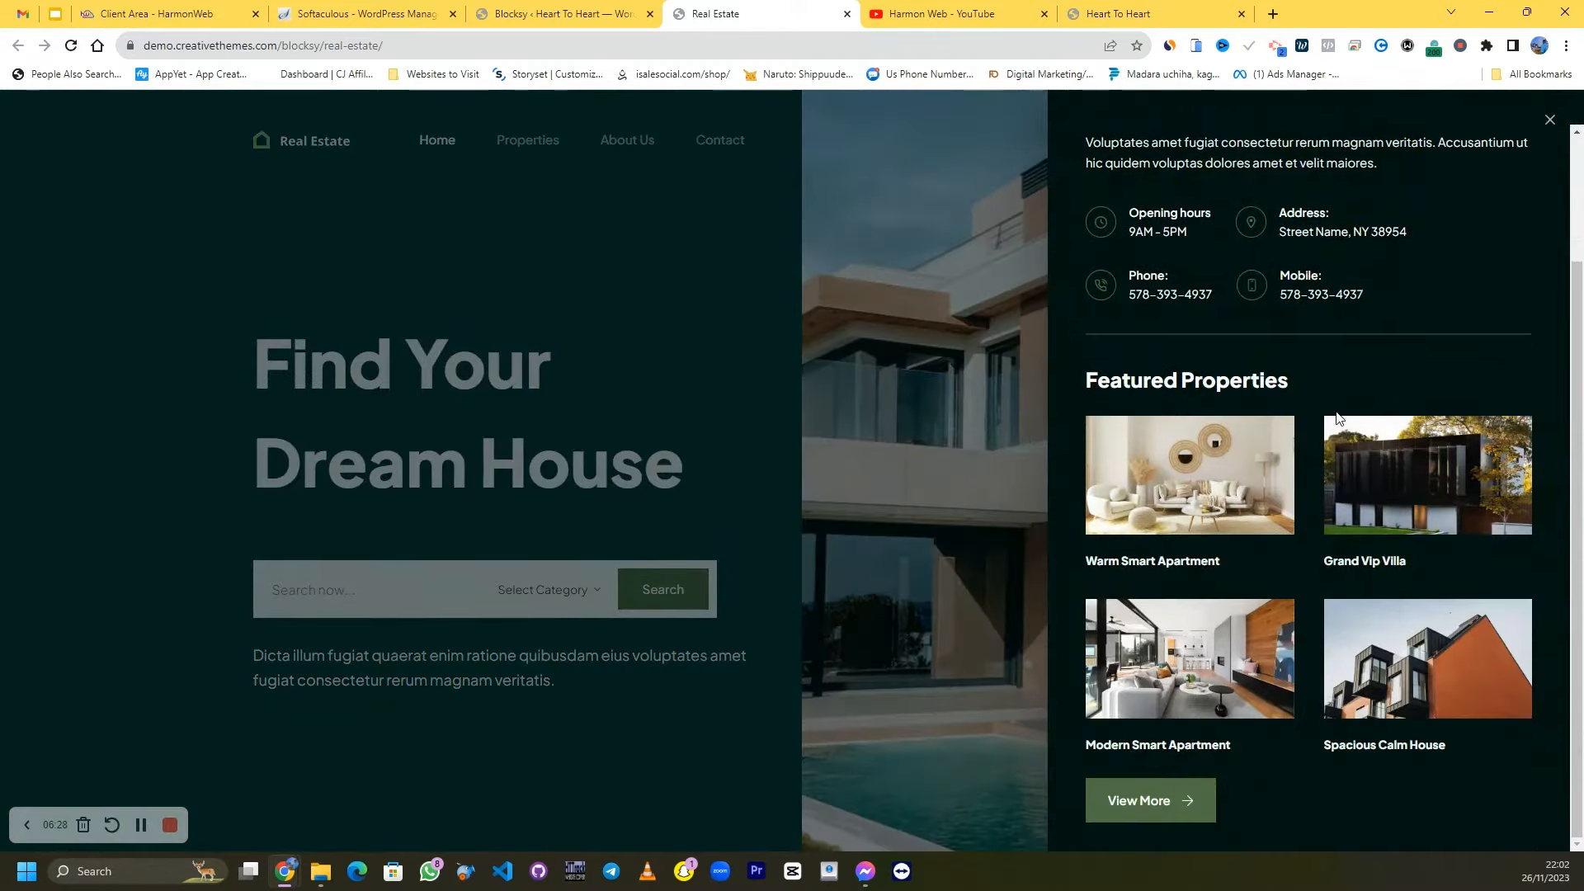
scroll(1342, 418, "up", 2)
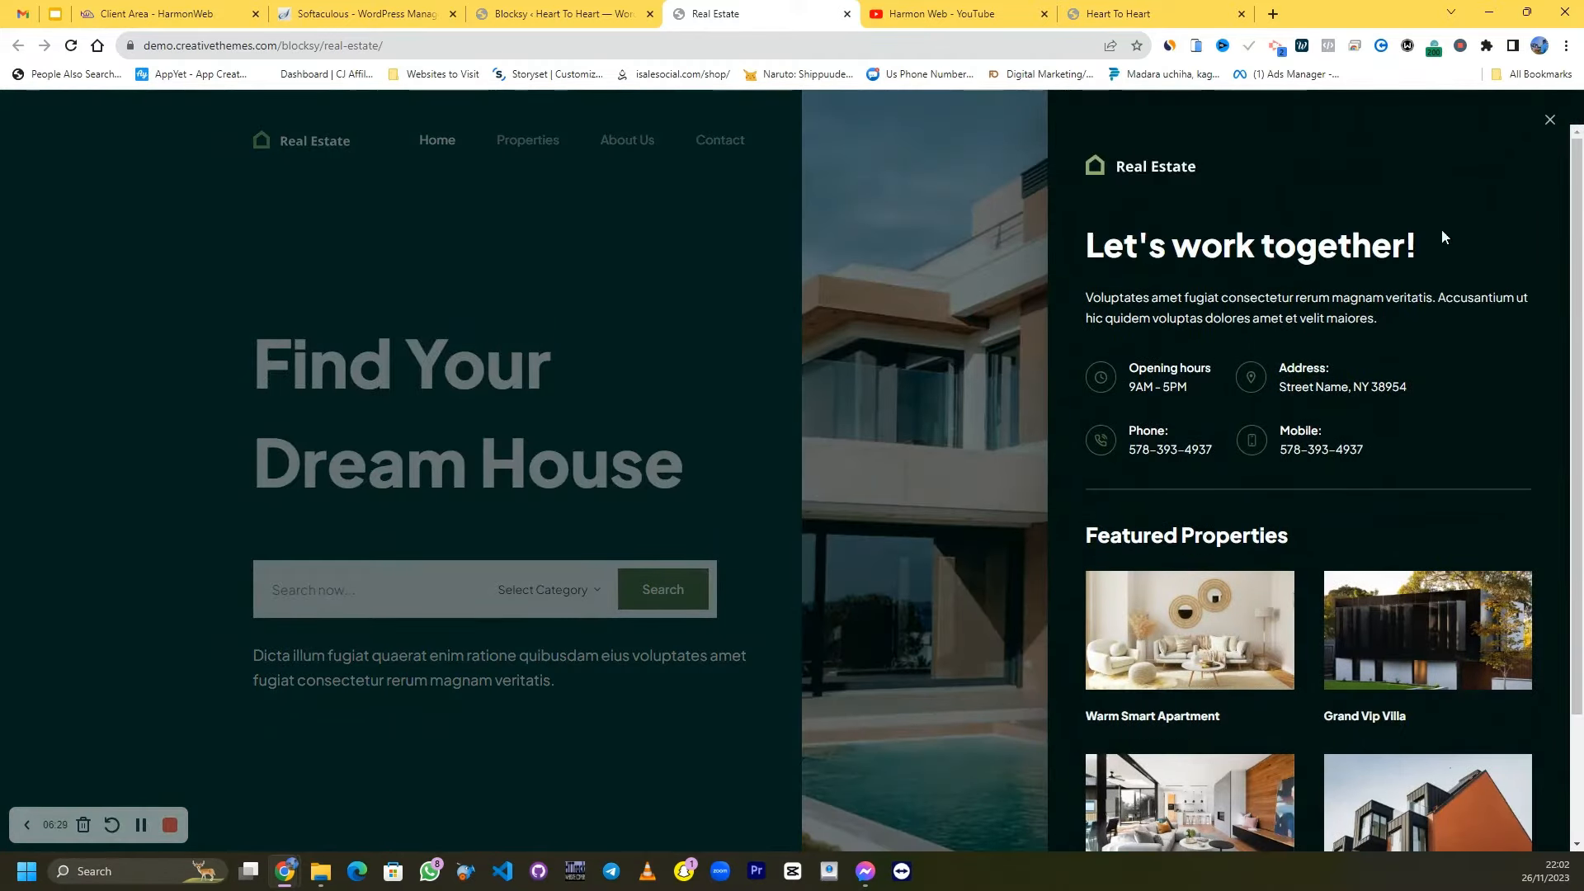
left_click(1549, 122)
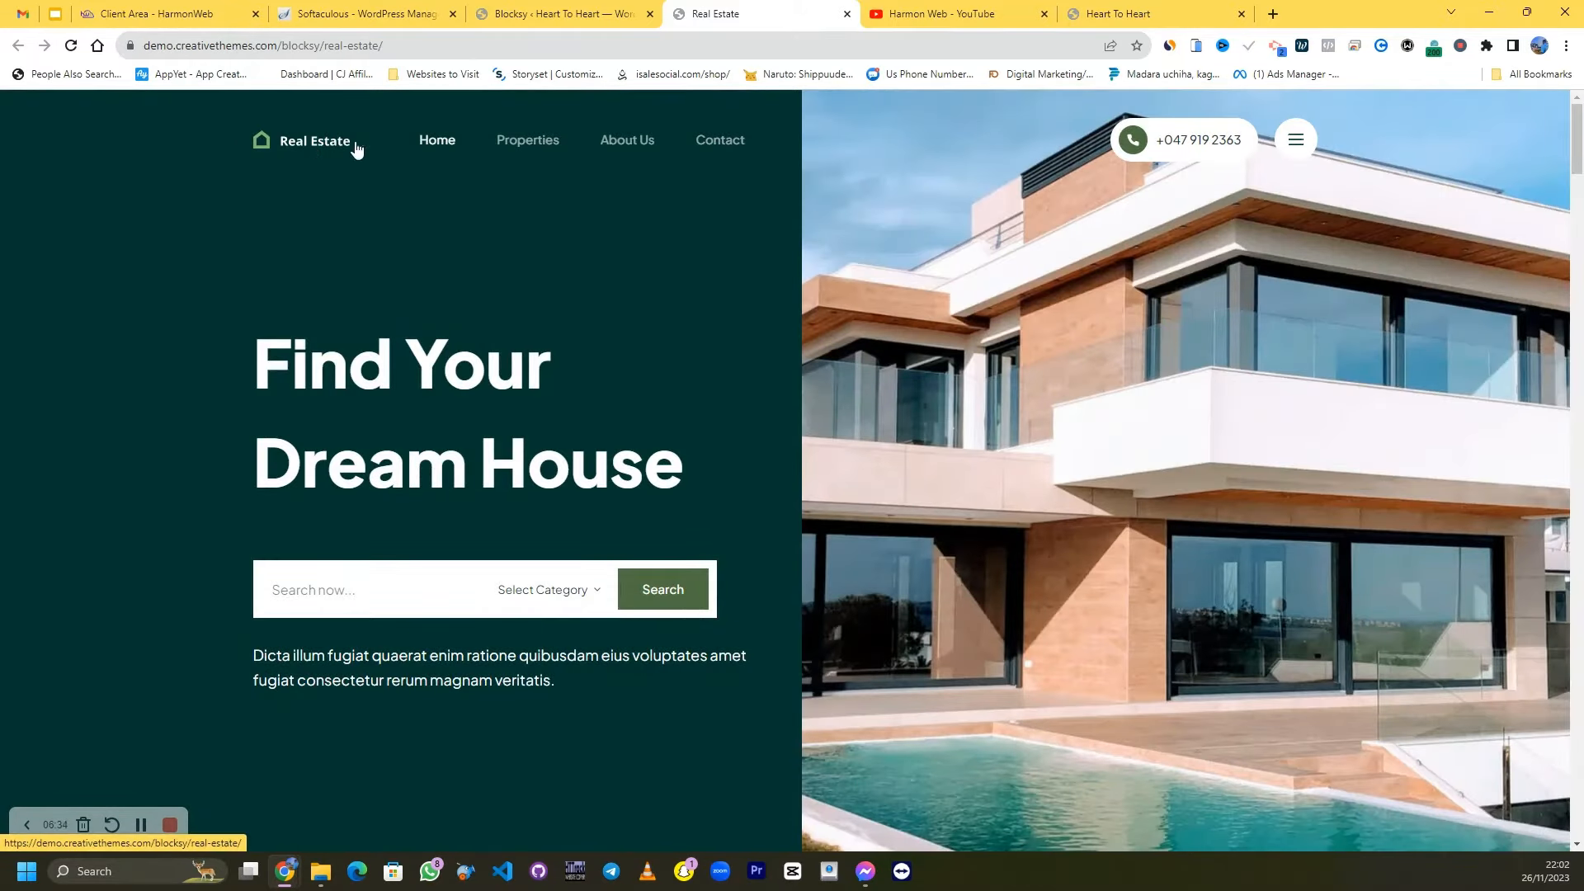
left_click(575, 591)
left_click(602, 438)
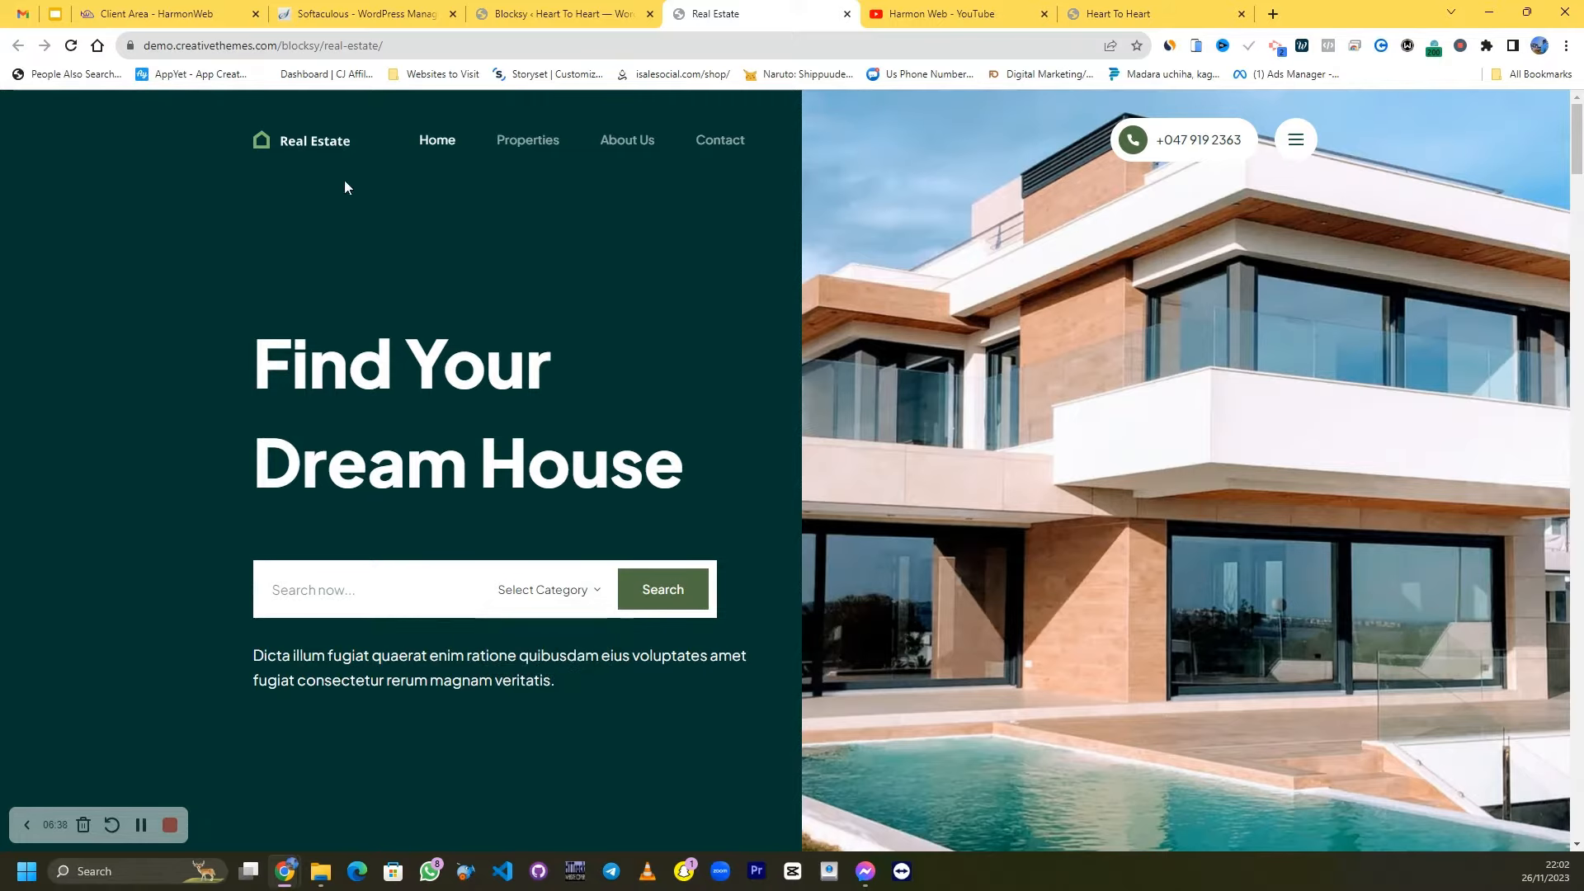
Review the rest of the Real Estate demo's home page, close the preview and return to the starter sites gallery
scroll(739, 335, "down", 8)
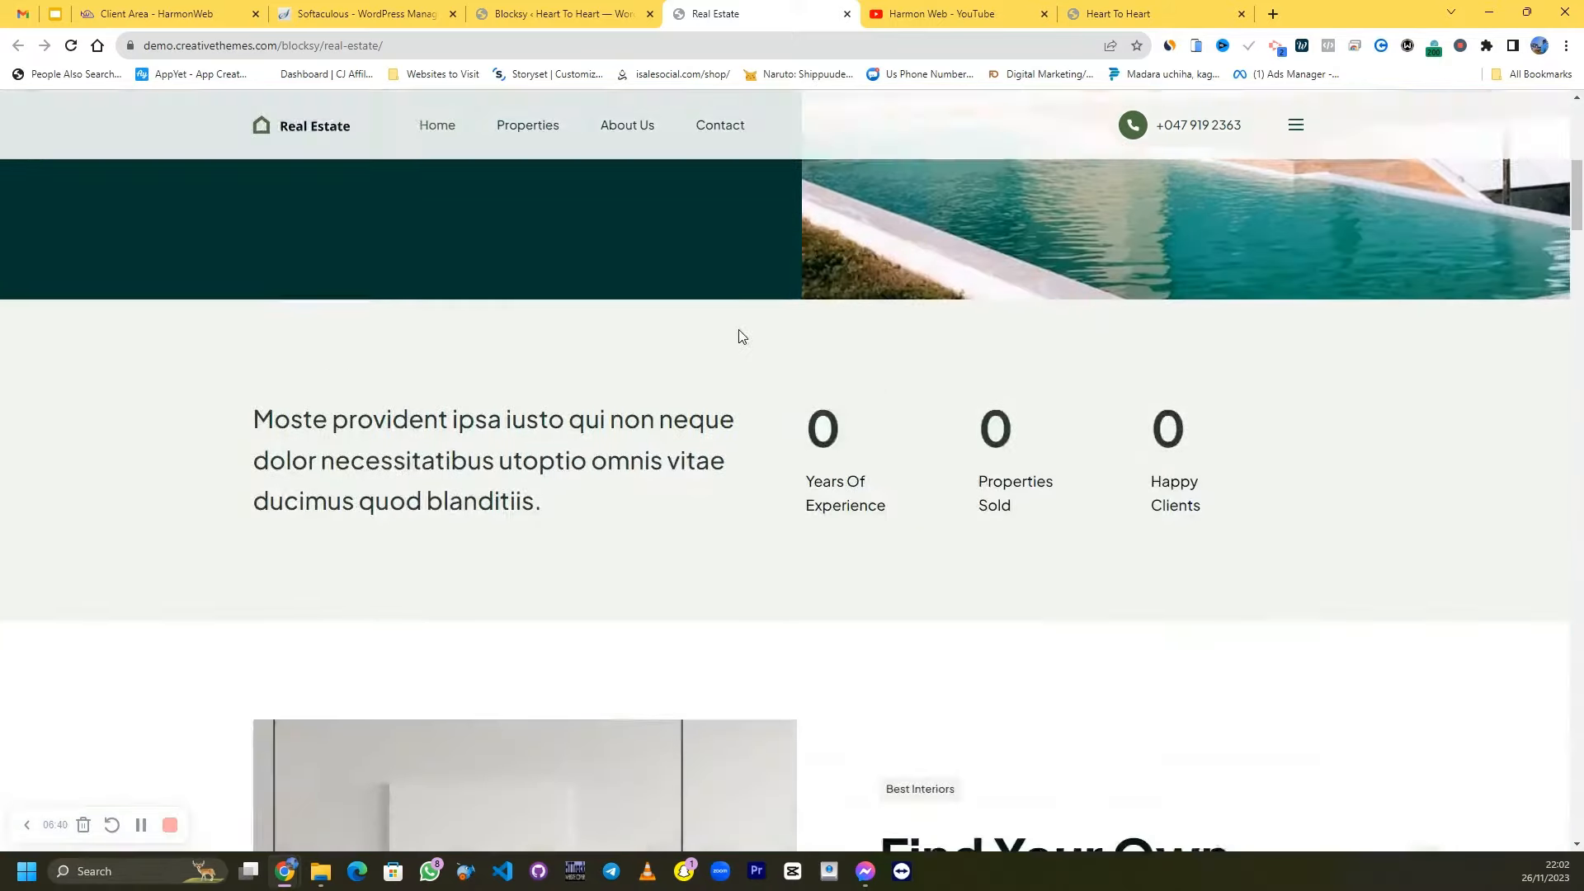
scroll(1026, 321, "down", 15)
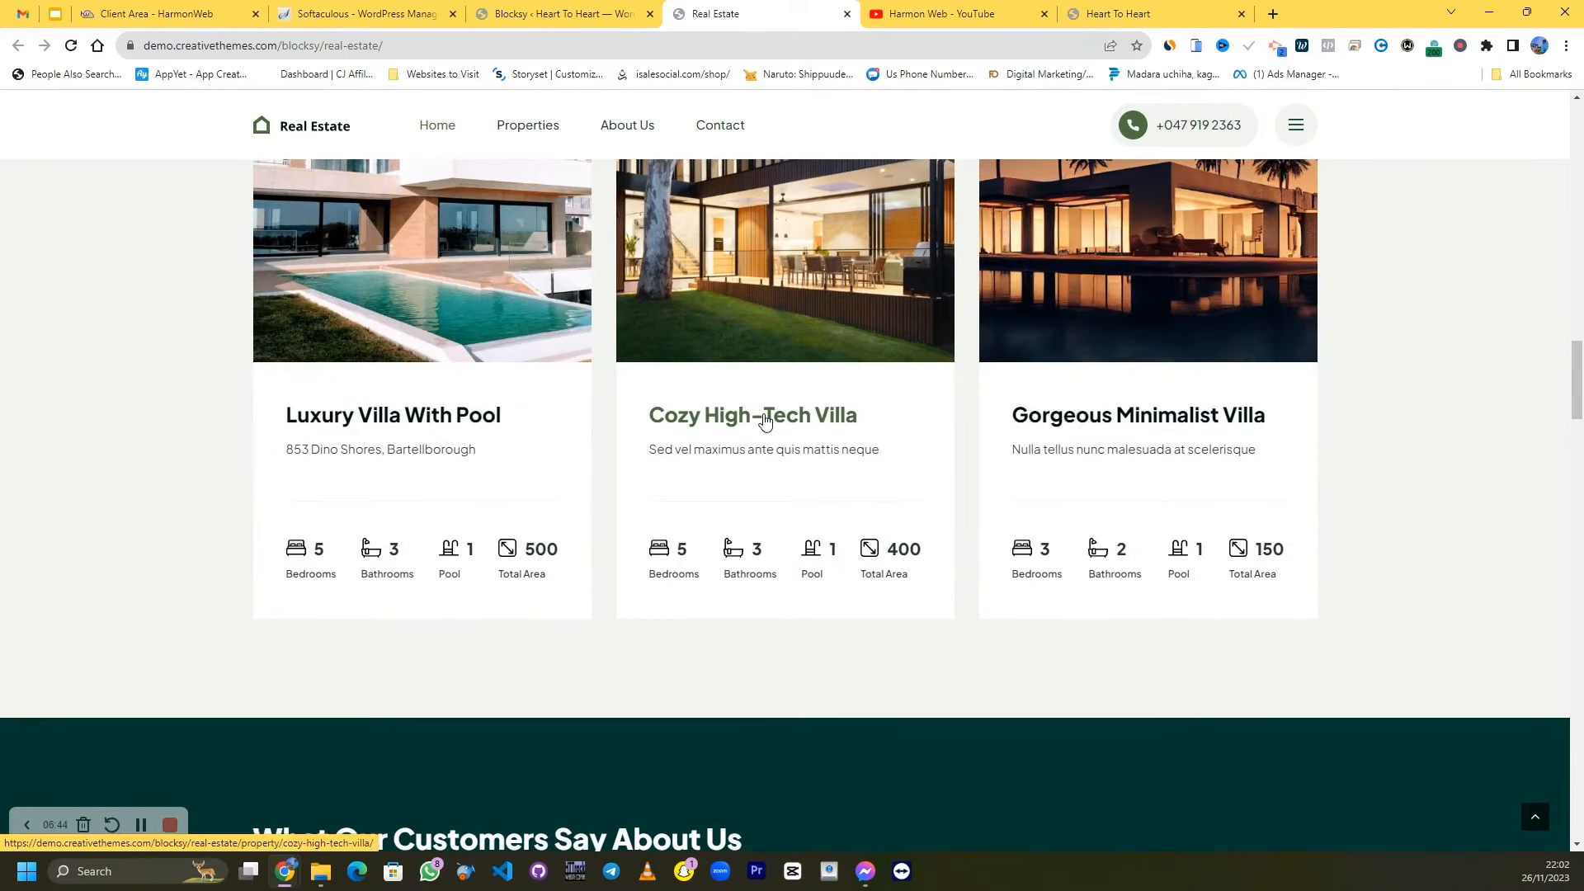
scroll(732, 434, "down", 10)
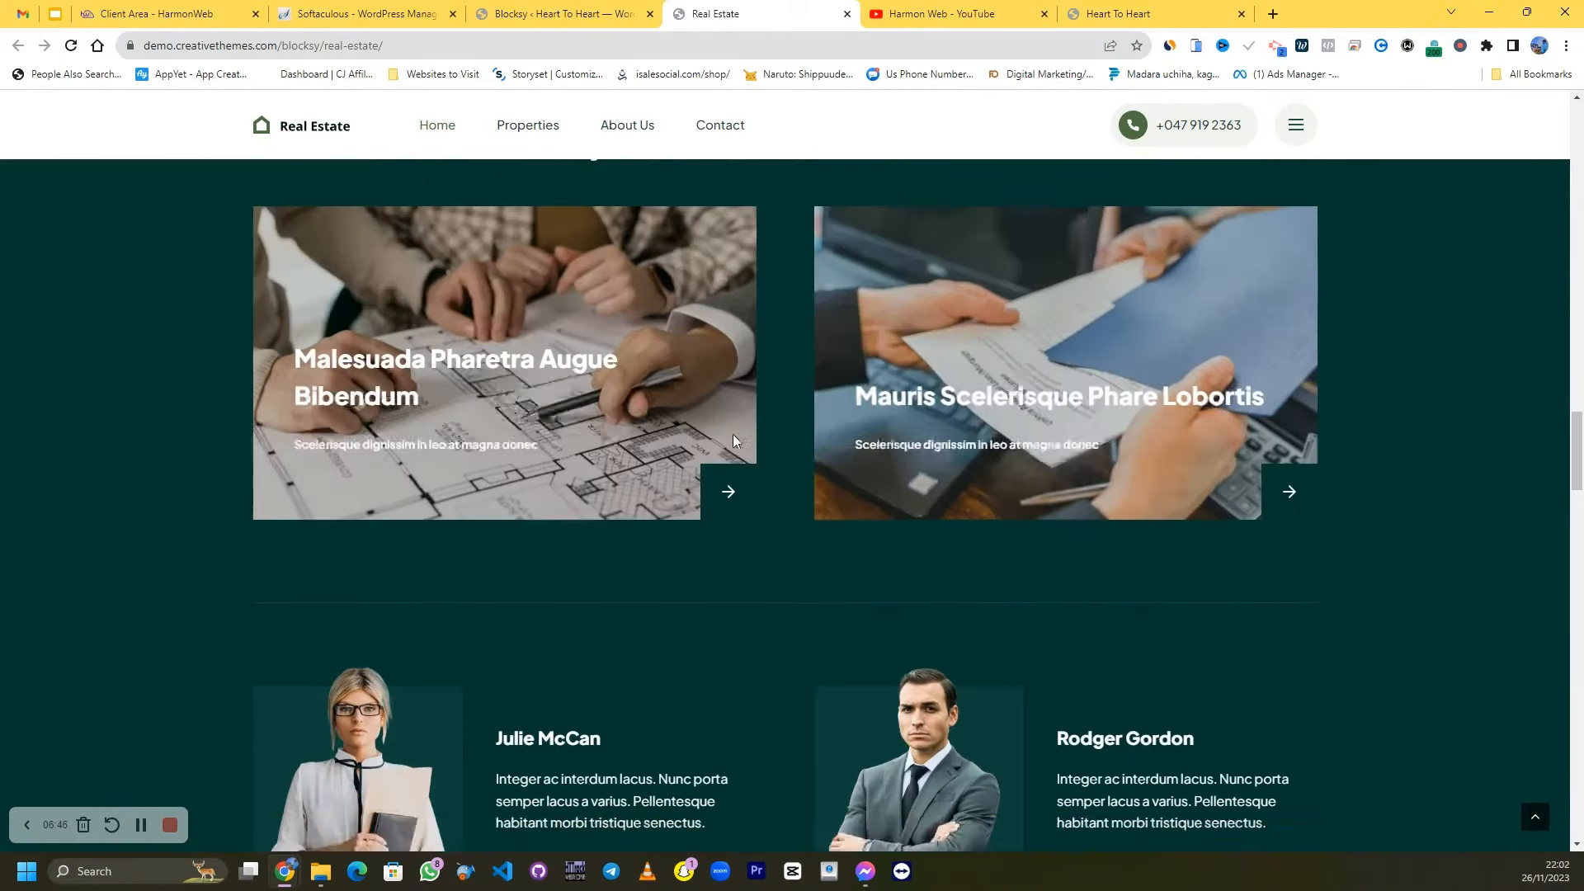
scroll(736, 433, "down", 15)
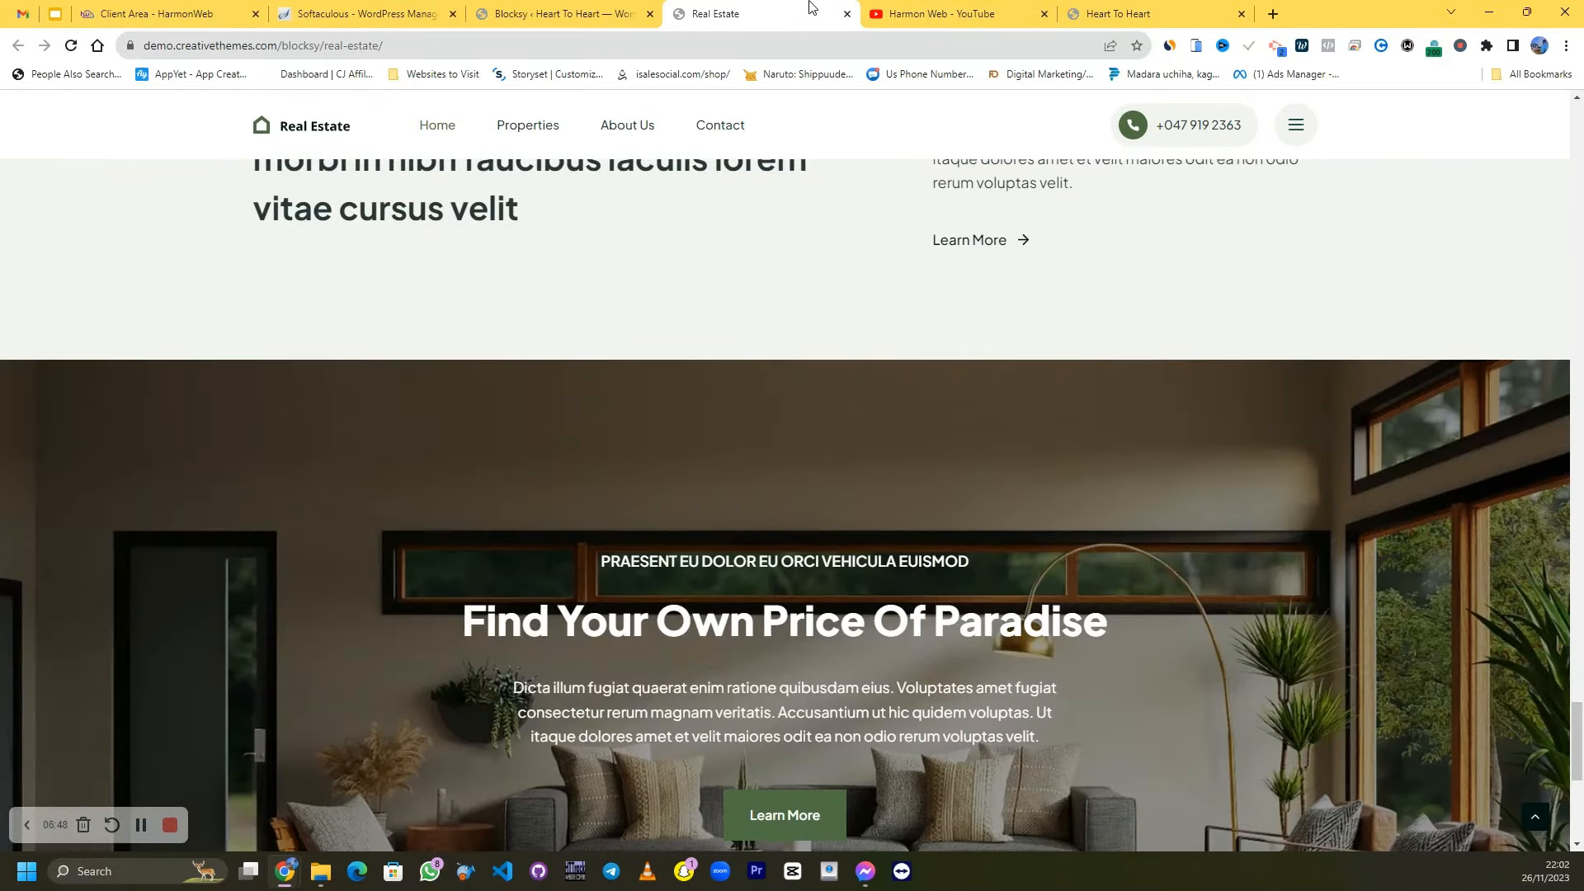
left_click(846, 14)
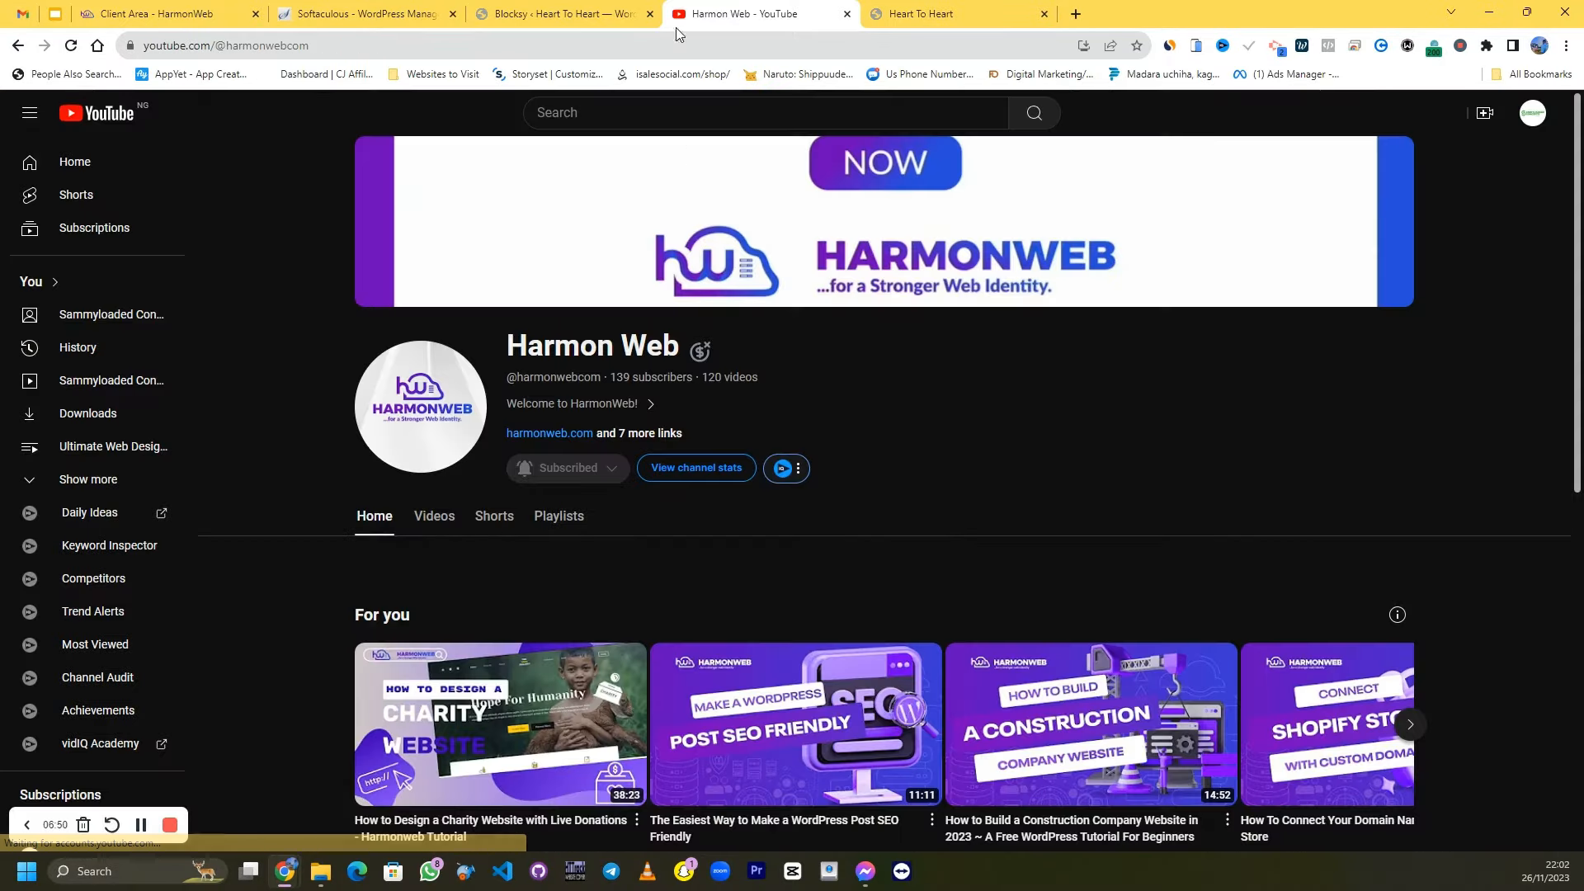
left_click(602, 10)
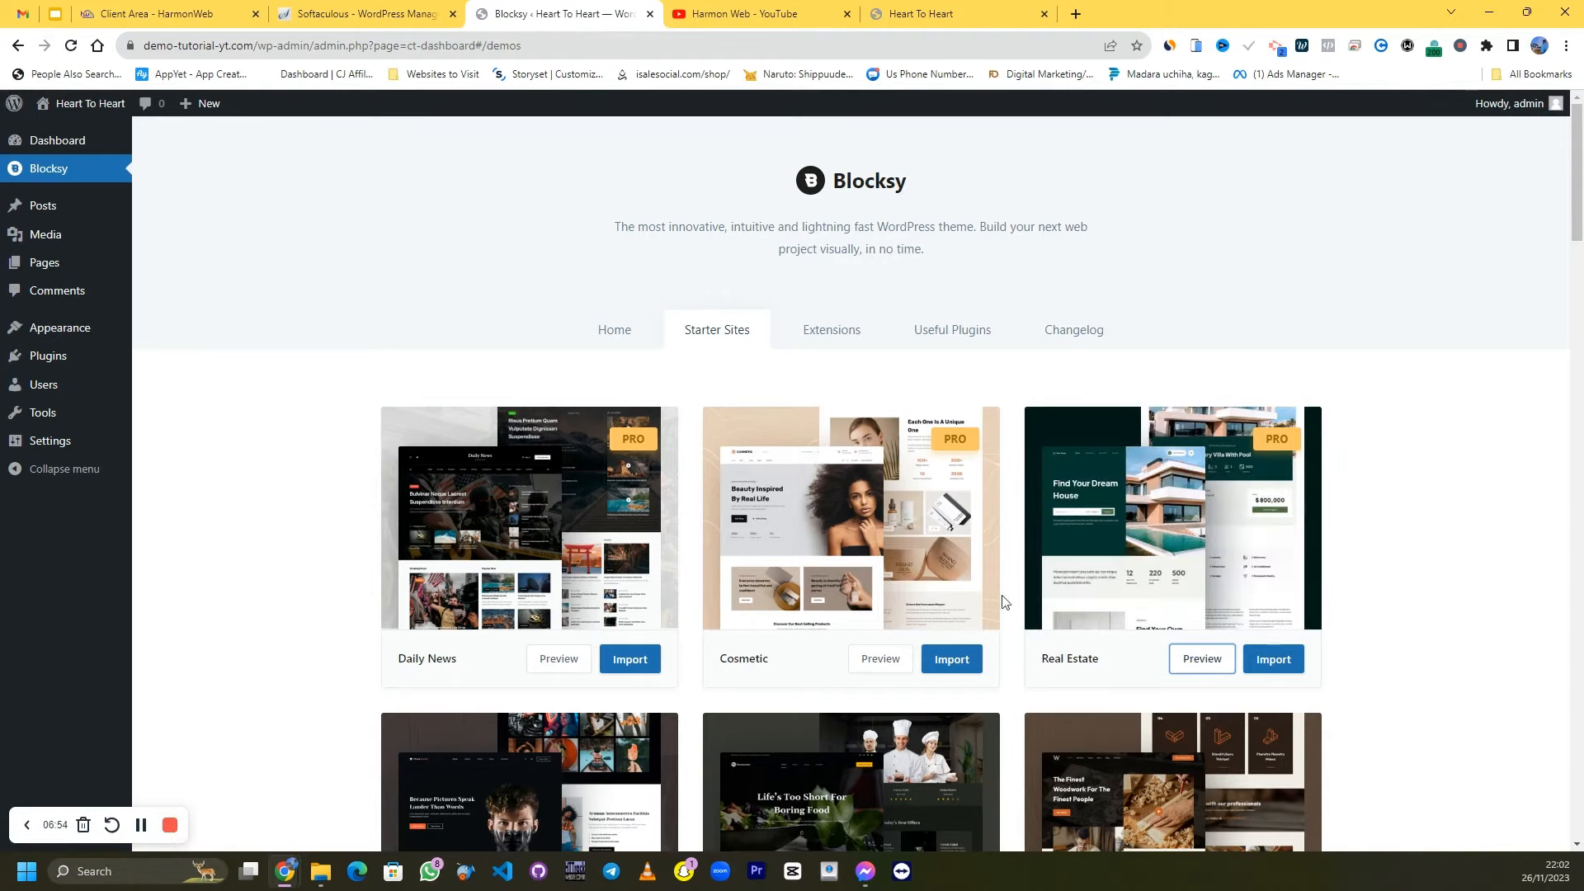
Skim the full starter sites gallery and return to the templates near its beginning
scroll(1399, 325, "down", 15)
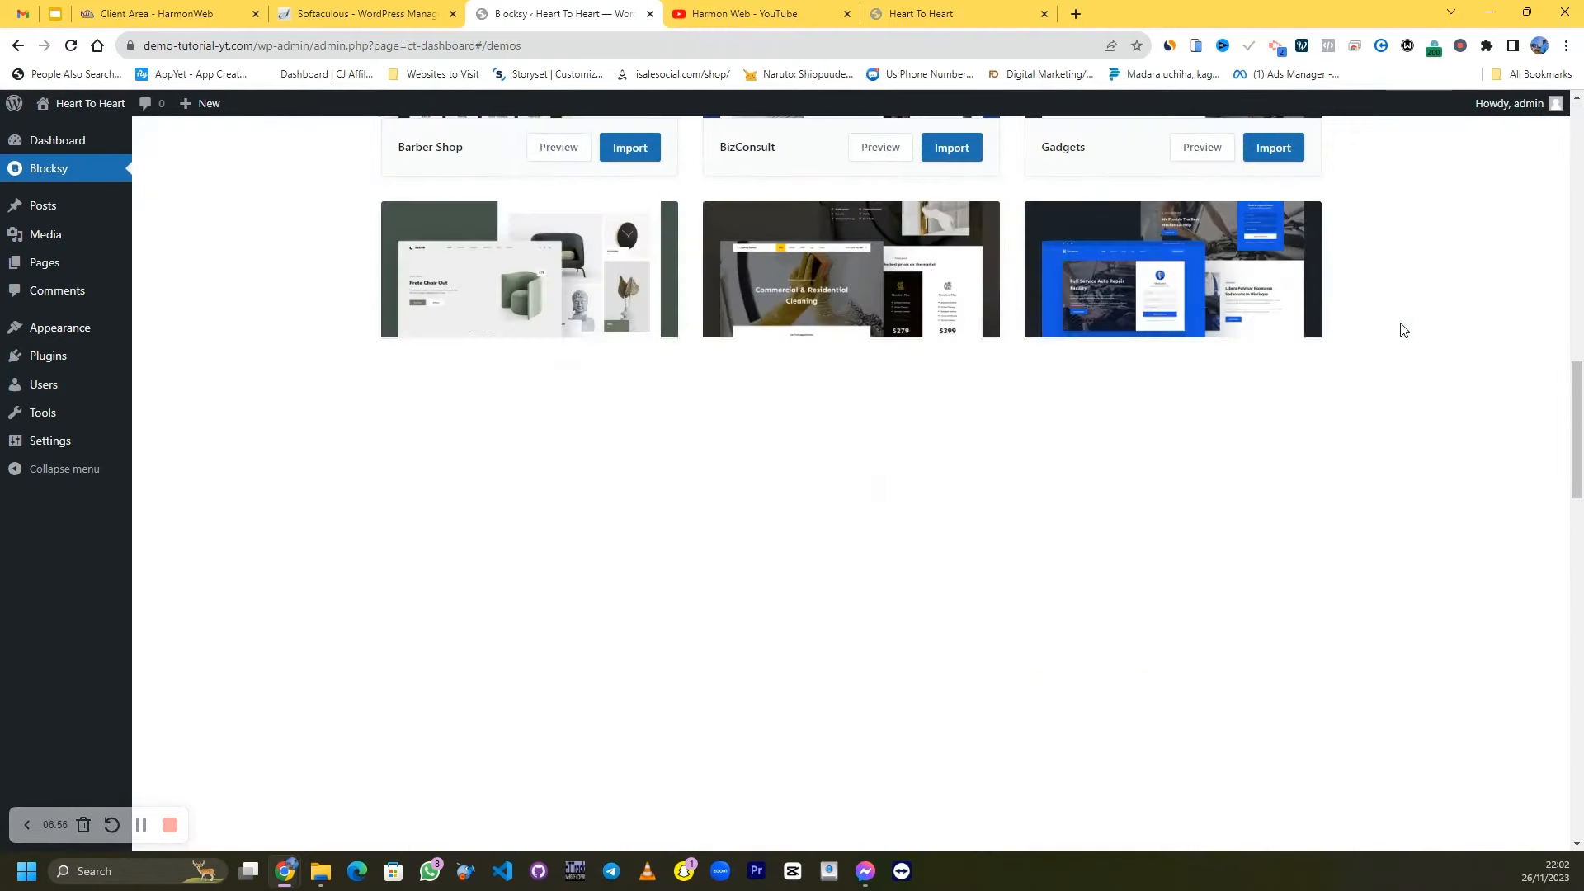
scroll(1399, 330, "down", 17)
scroll(1400, 335, "up", 7)
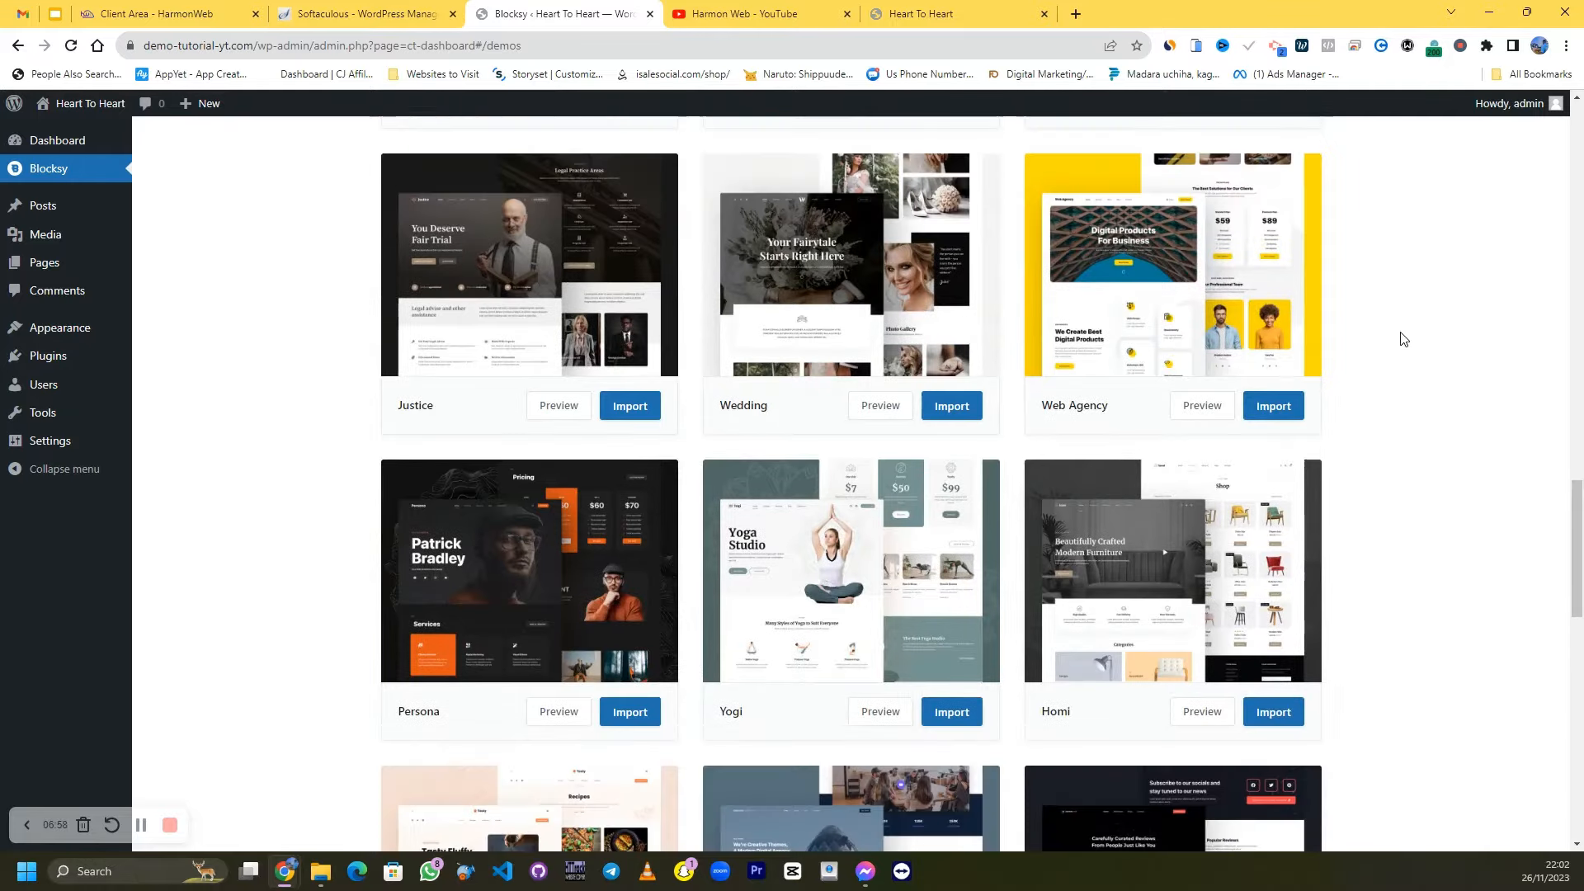
scroll(1403, 339, "up", 5)
scroll(1403, 338, "up", 10)
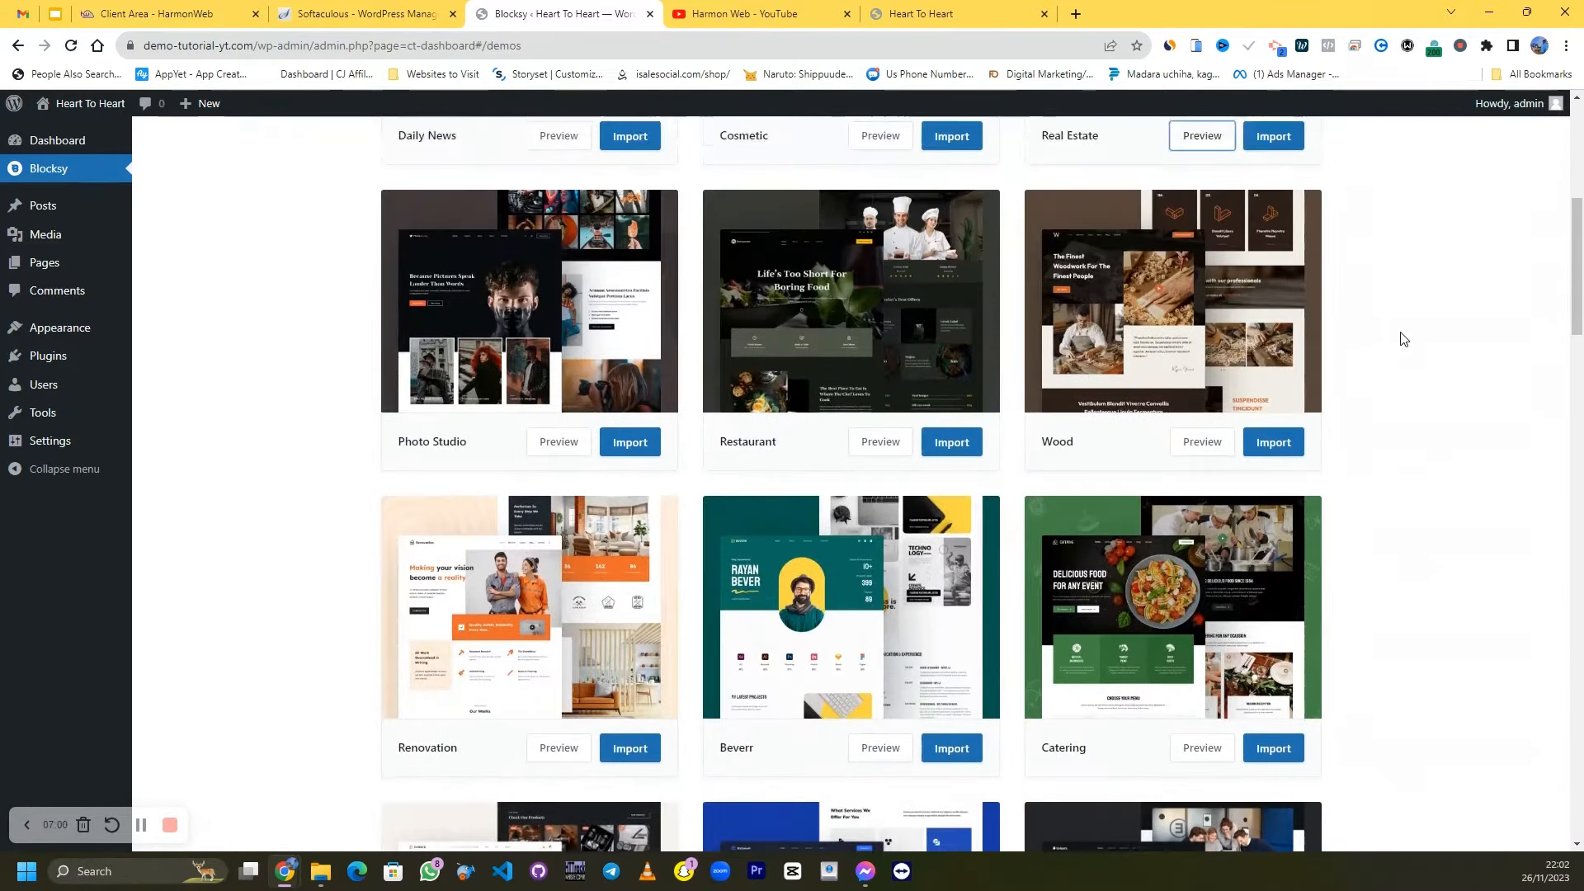
scroll(1403, 339, "down", 4)
scroll(1403, 339, "down", 1)
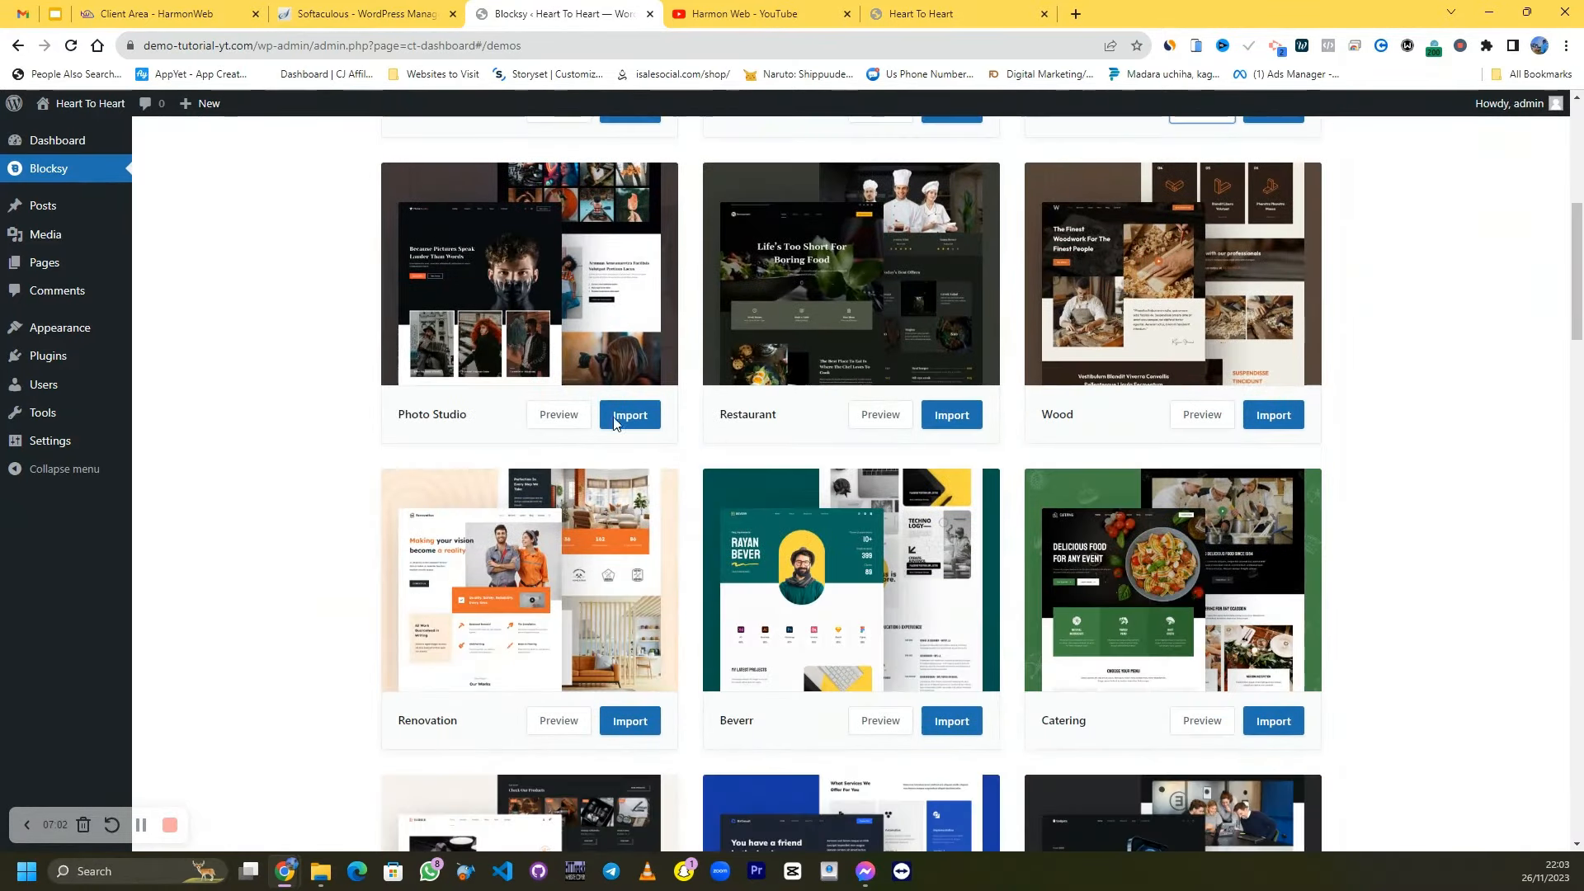
Examine the starter sites from Renovation through Tasty and check which page builders they are available for
scroll(1106, 382, "down", 3)
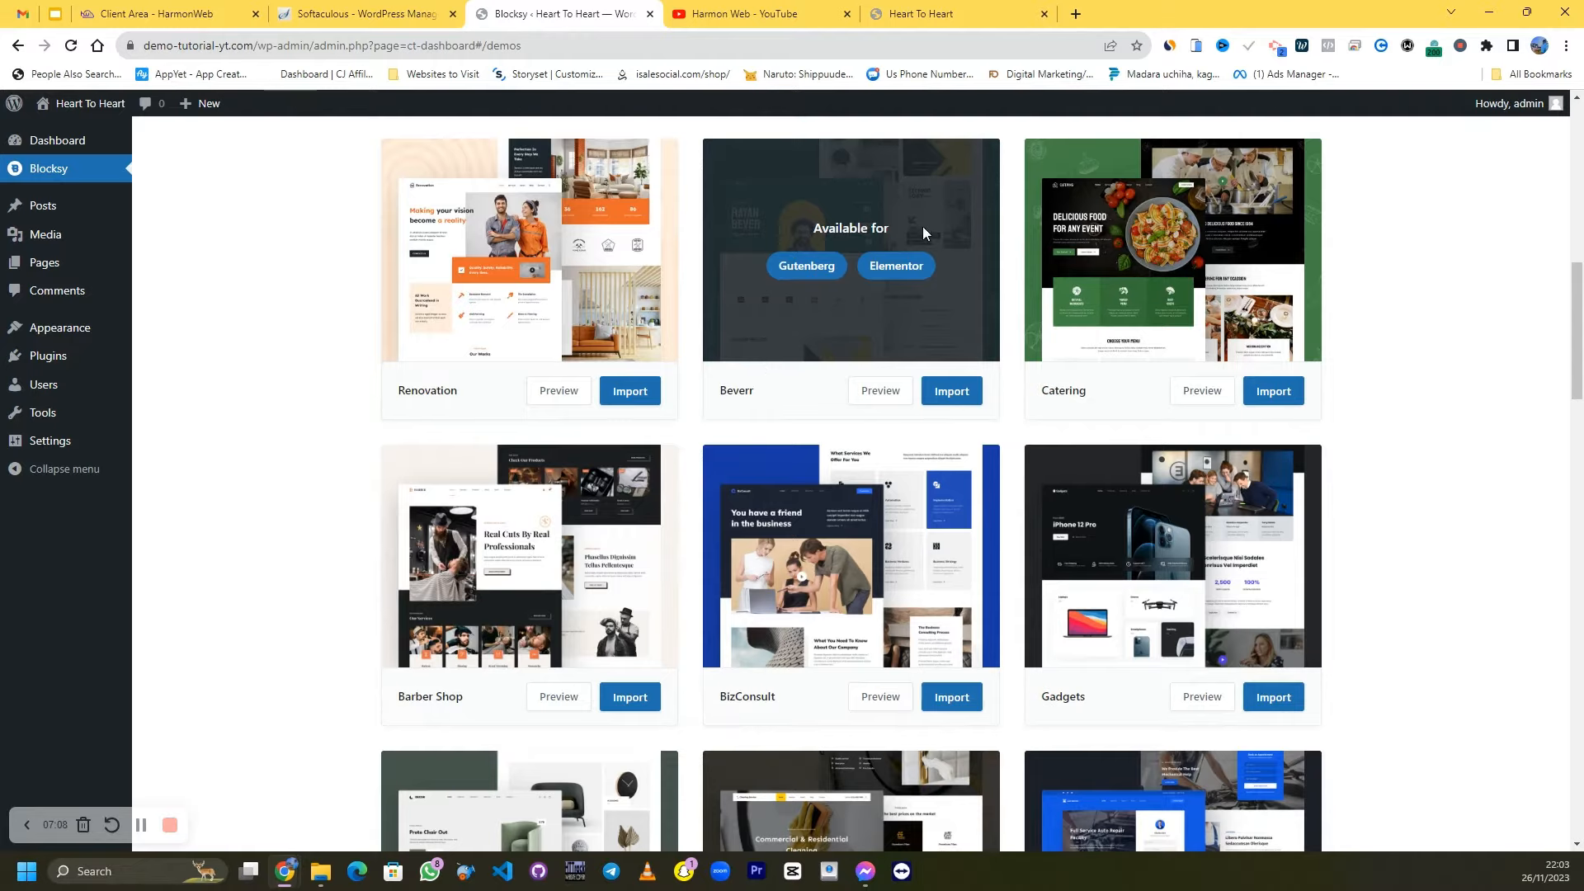
scroll(923, 228, "down", 1)
scroll(939, 334, "up", 2)
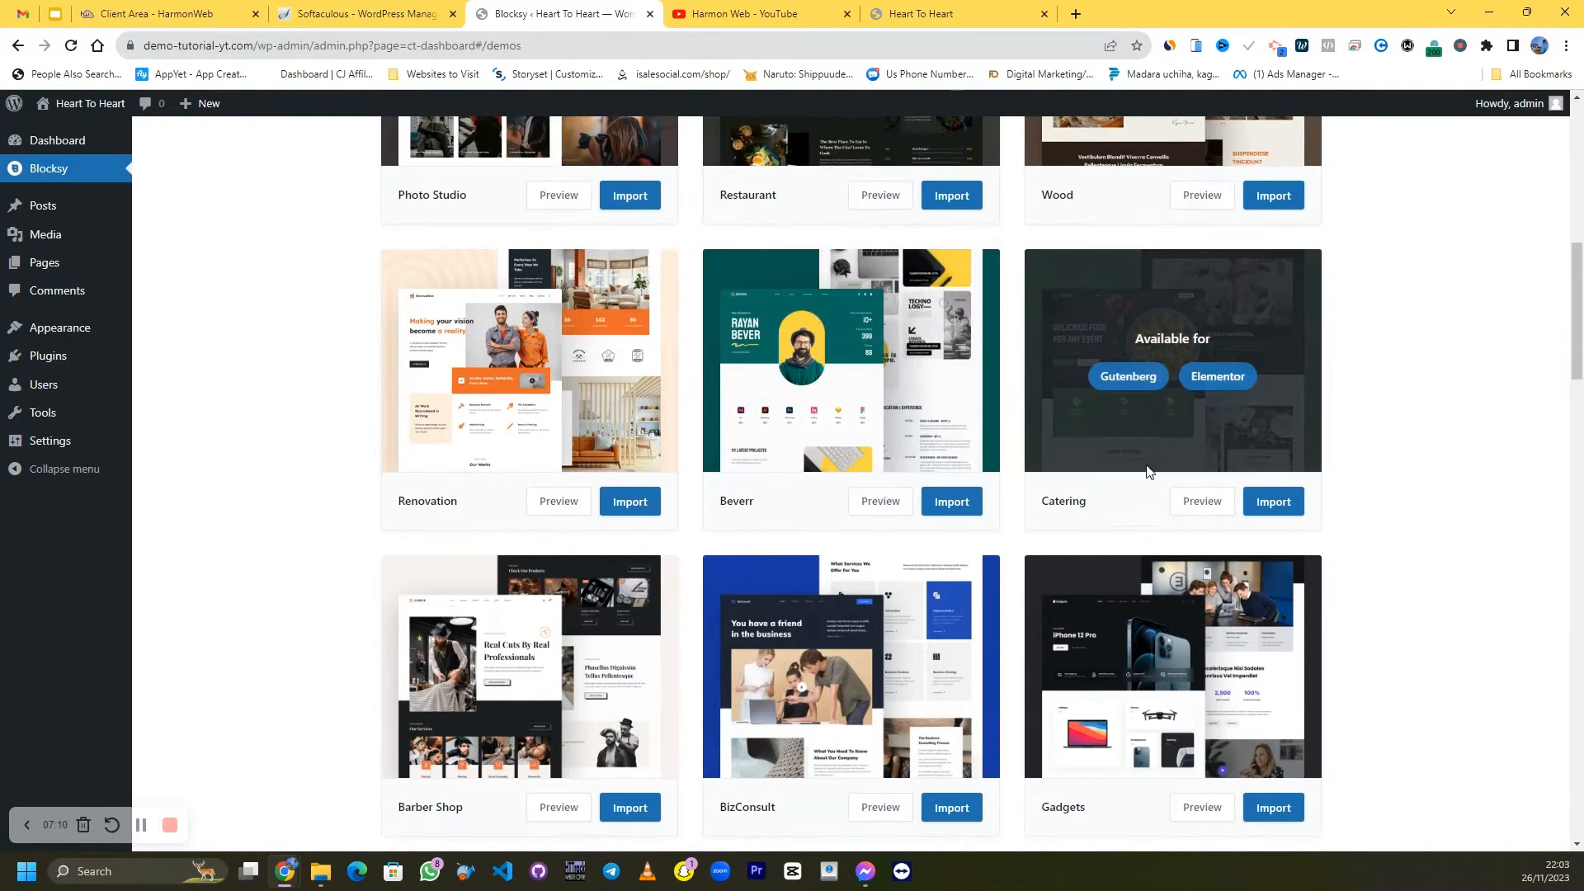
scroll(1224, 343, "down", 3)
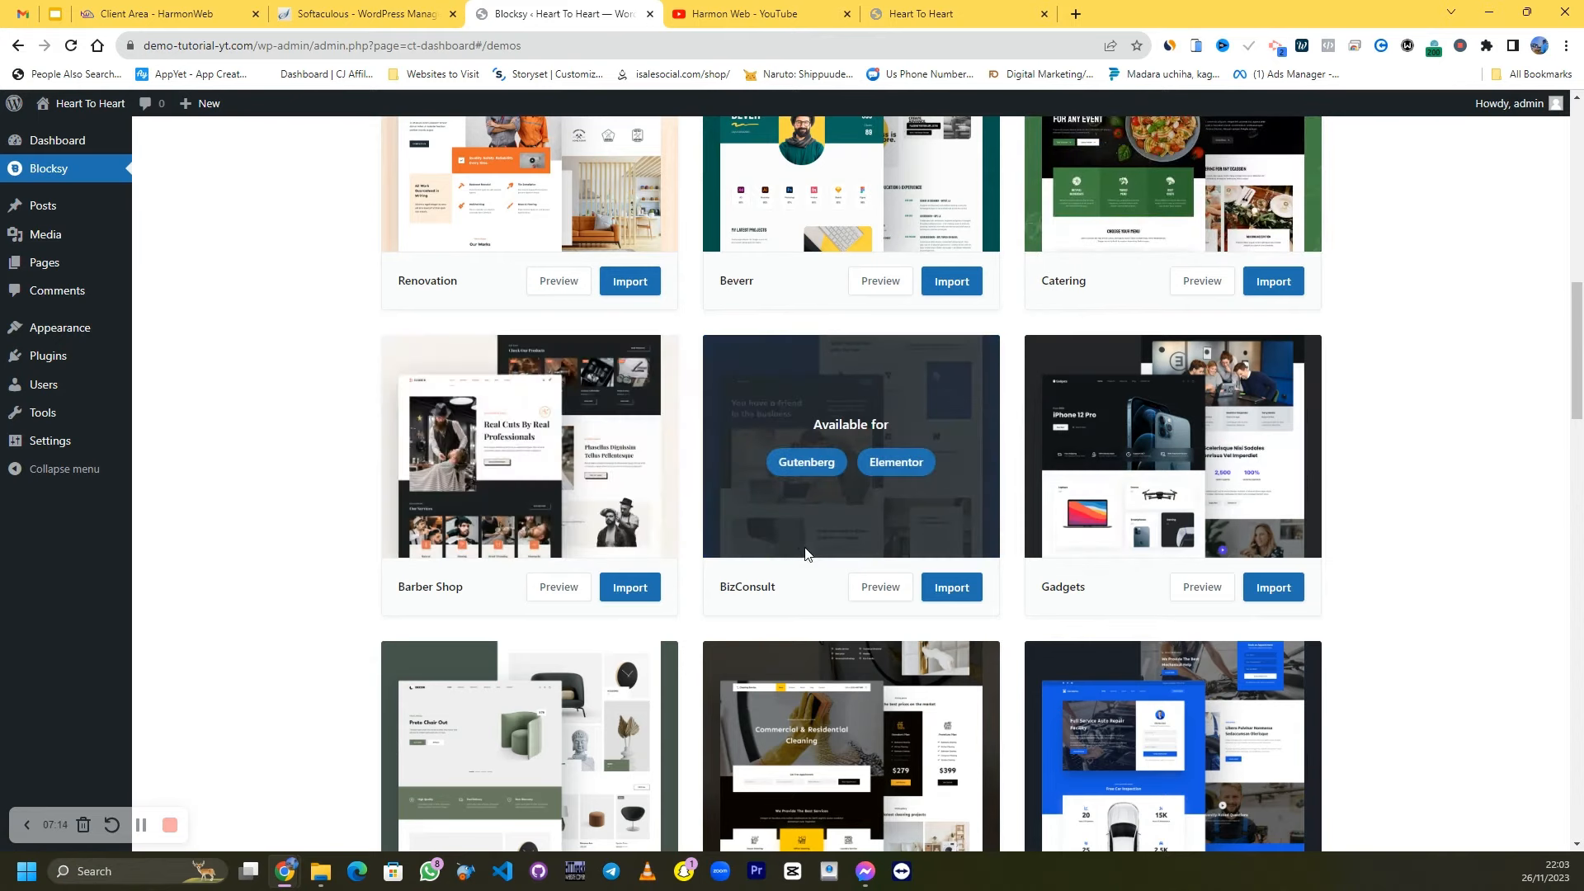
scroll(1123, 245, "down", 3)
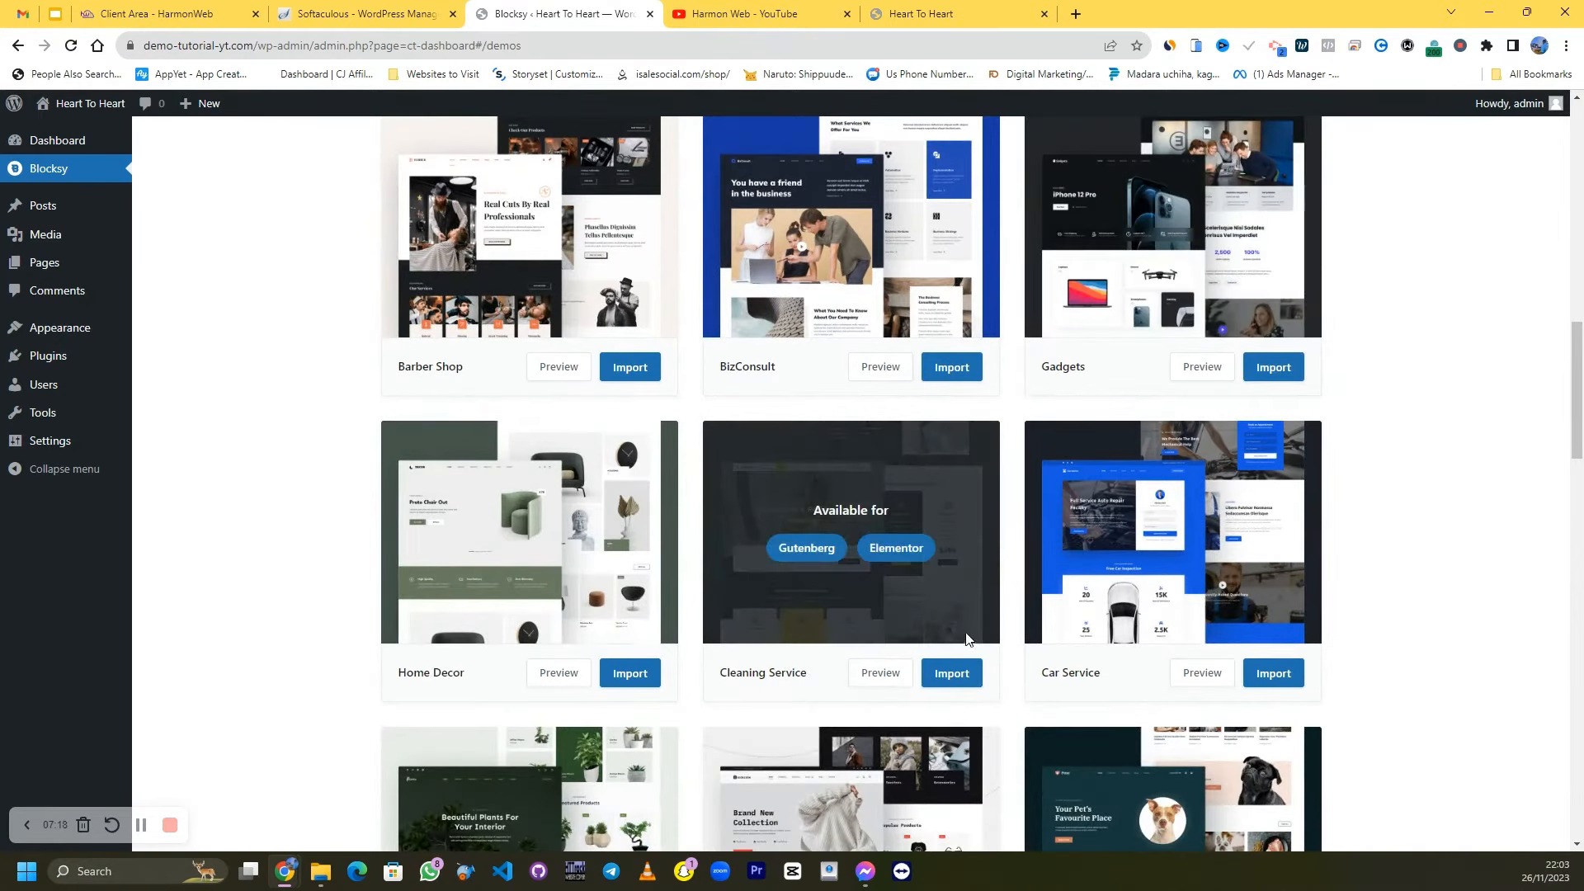
scroll(1120, 487, "down", 4)
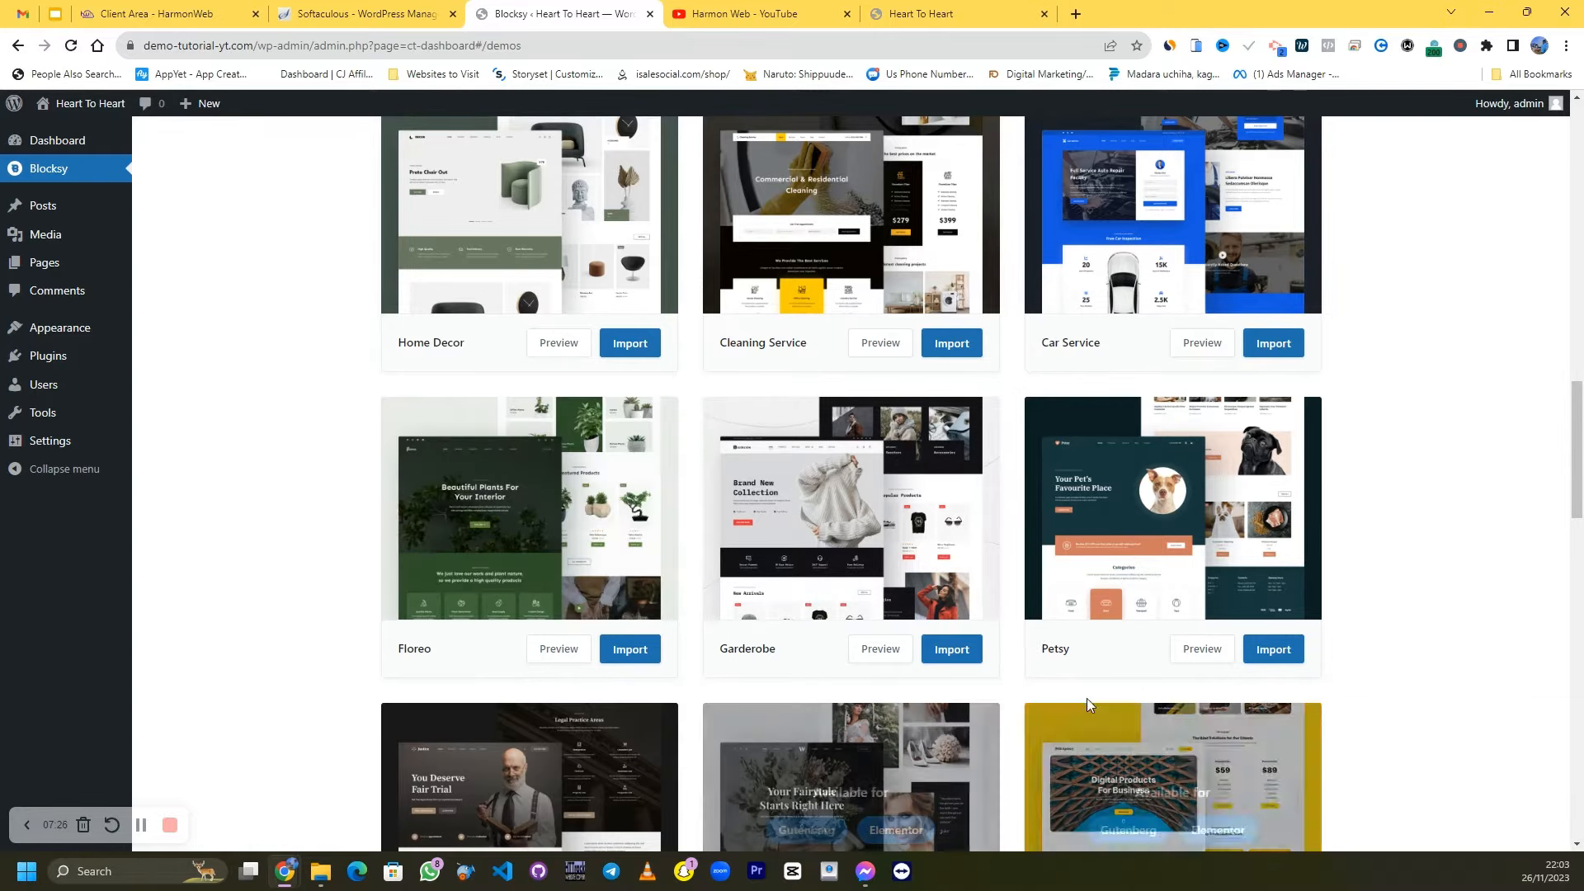
scroll(1036, 517, "down", 5)
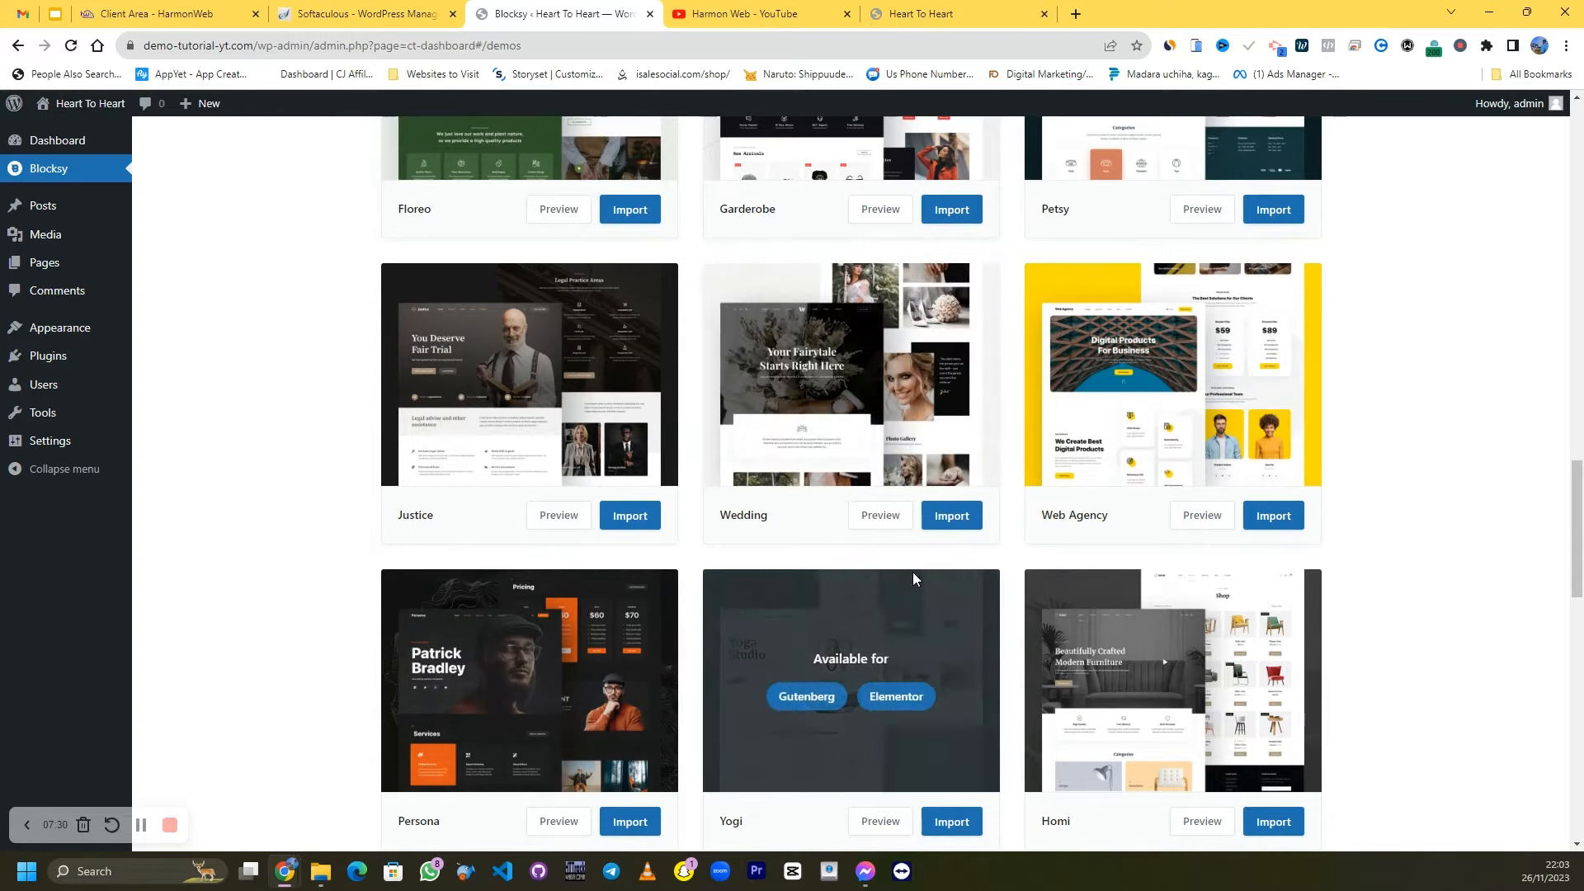
scroll(487, 278, "down", 1)
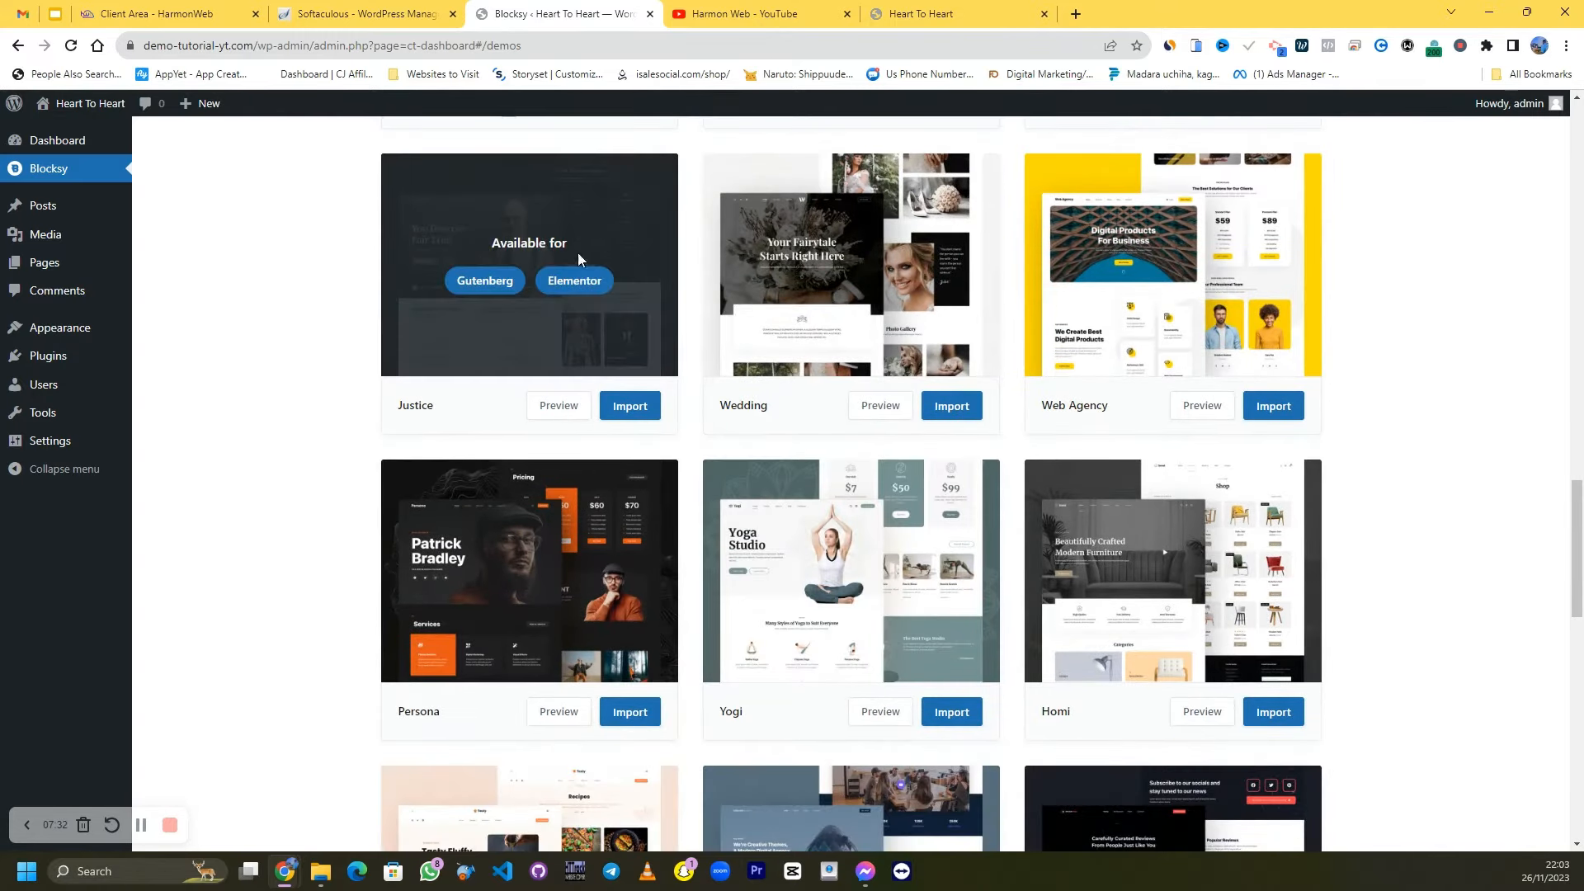
scroll(972, 224, "down", 3)
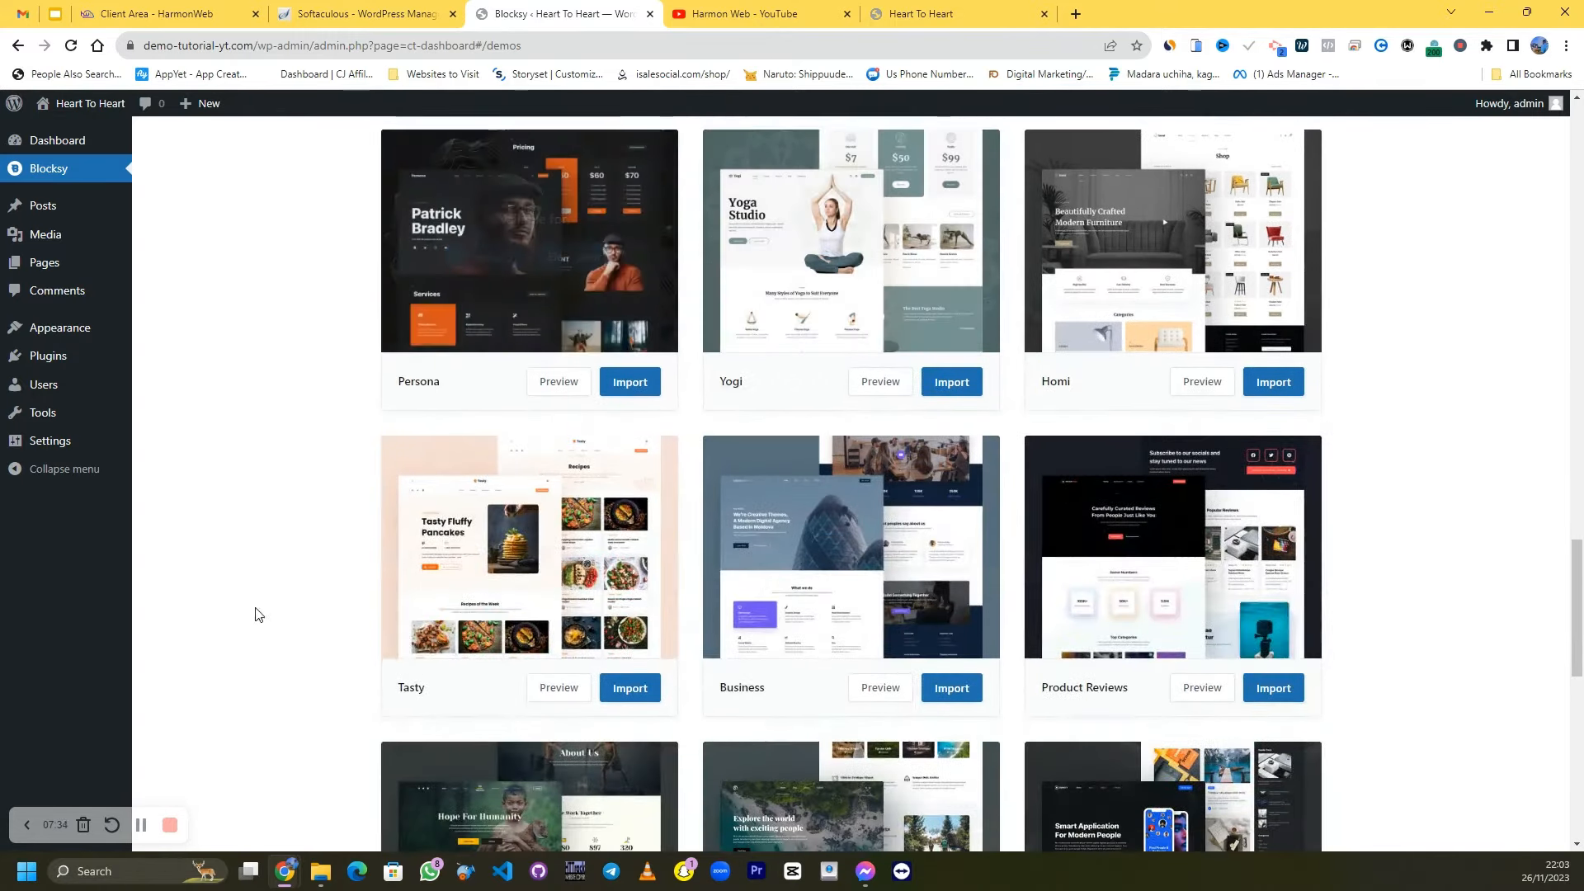
mouse_move(888, 315)
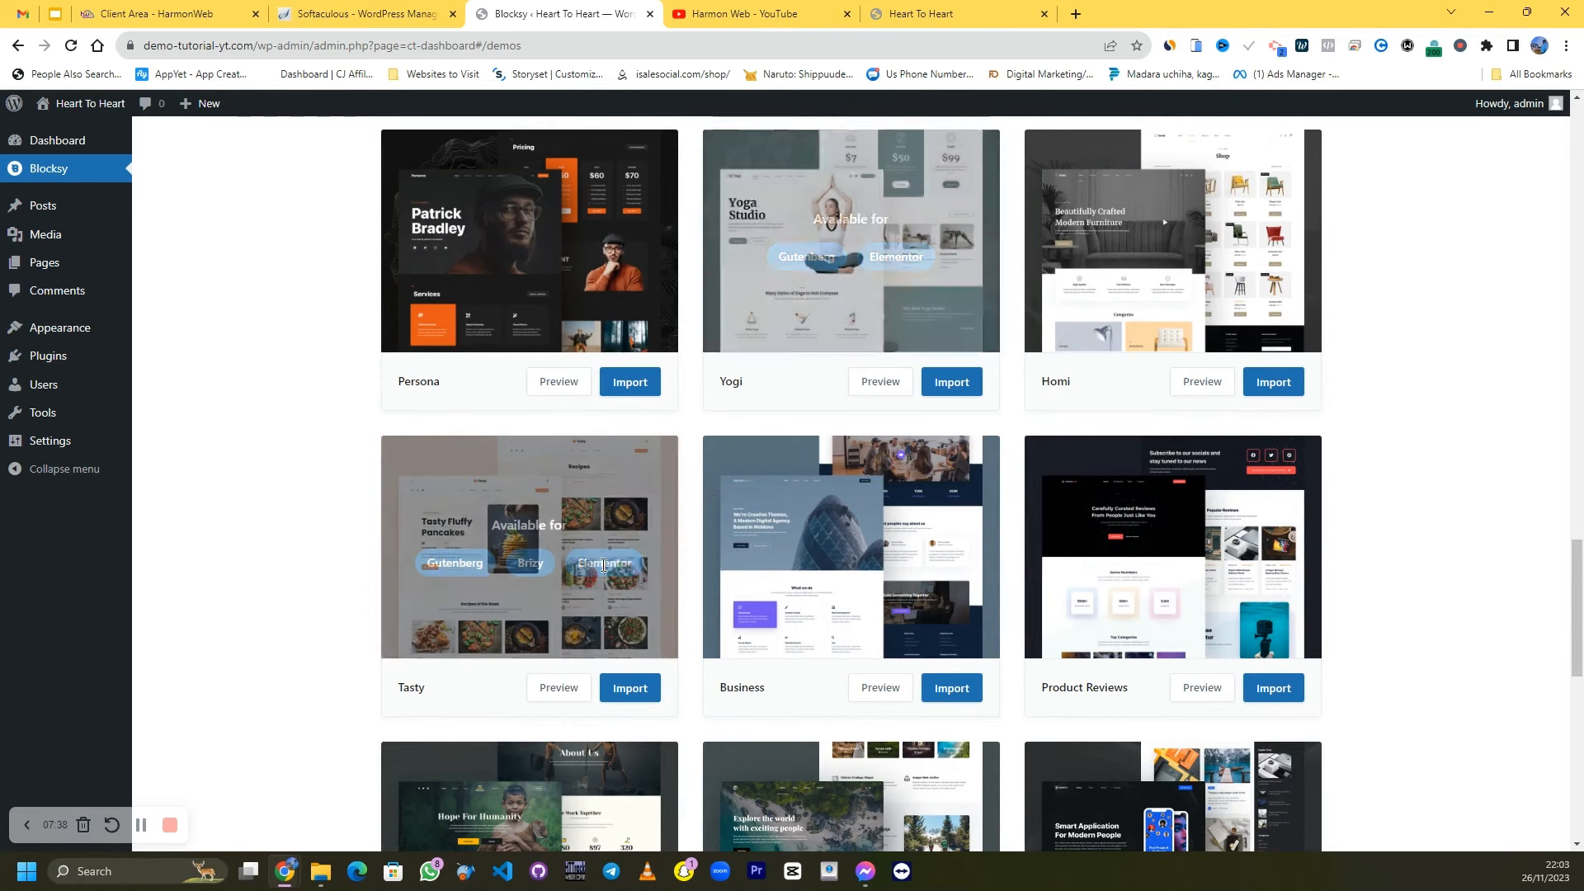
Look over the last starter sites, including Charity, Travel and App, and go back up through the gallery
scroll(1538, 354, "down", 1)
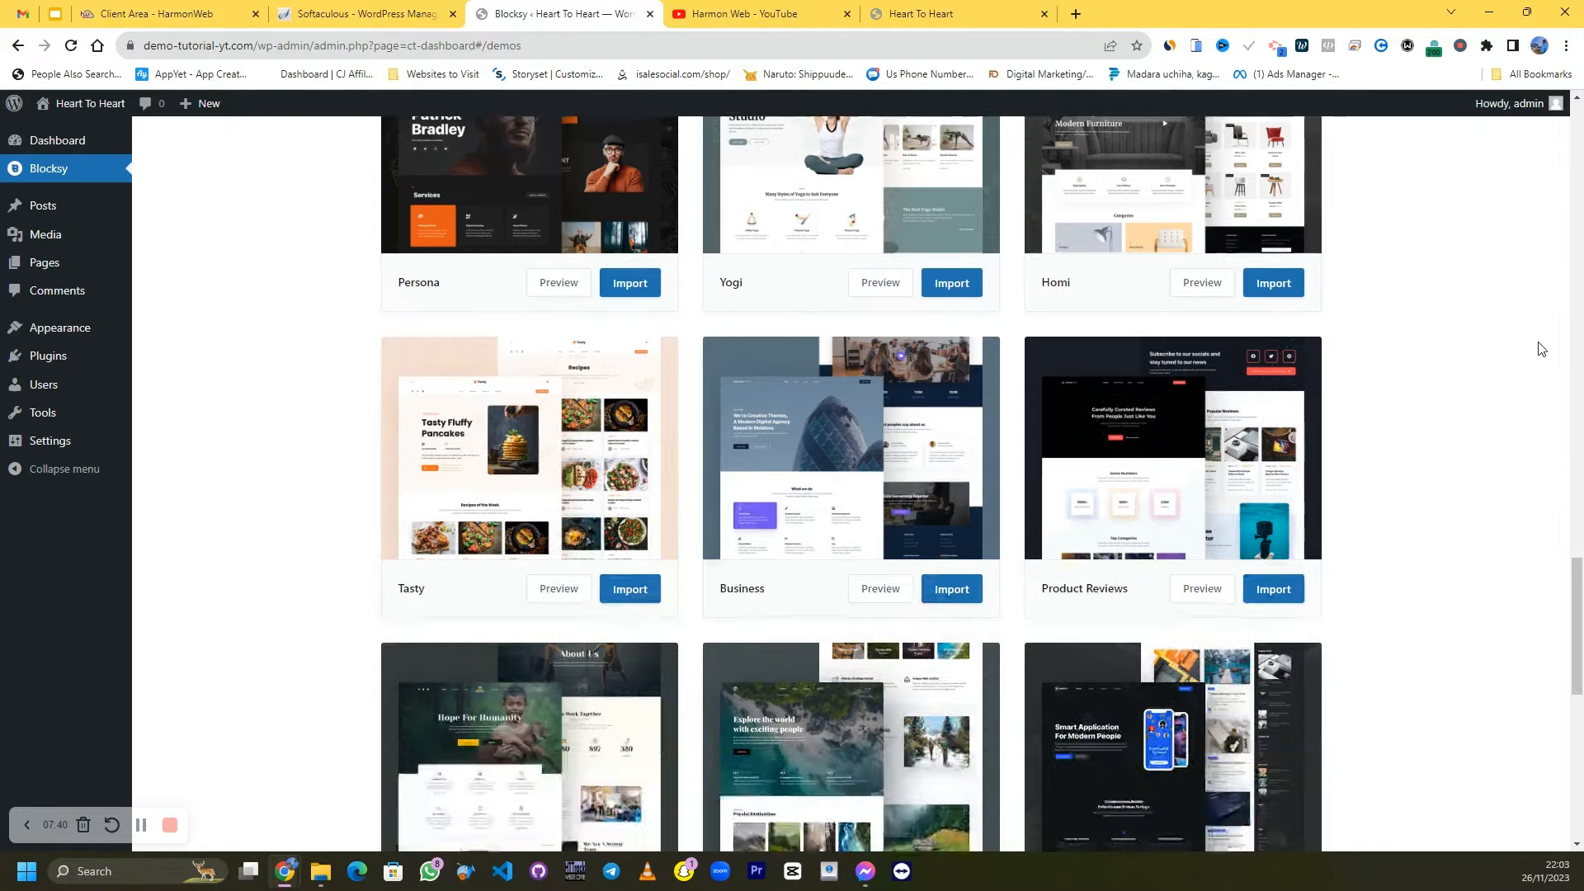
scroll(1538, 355, "up", 3)
scroll(1538, 357, "down", 6)
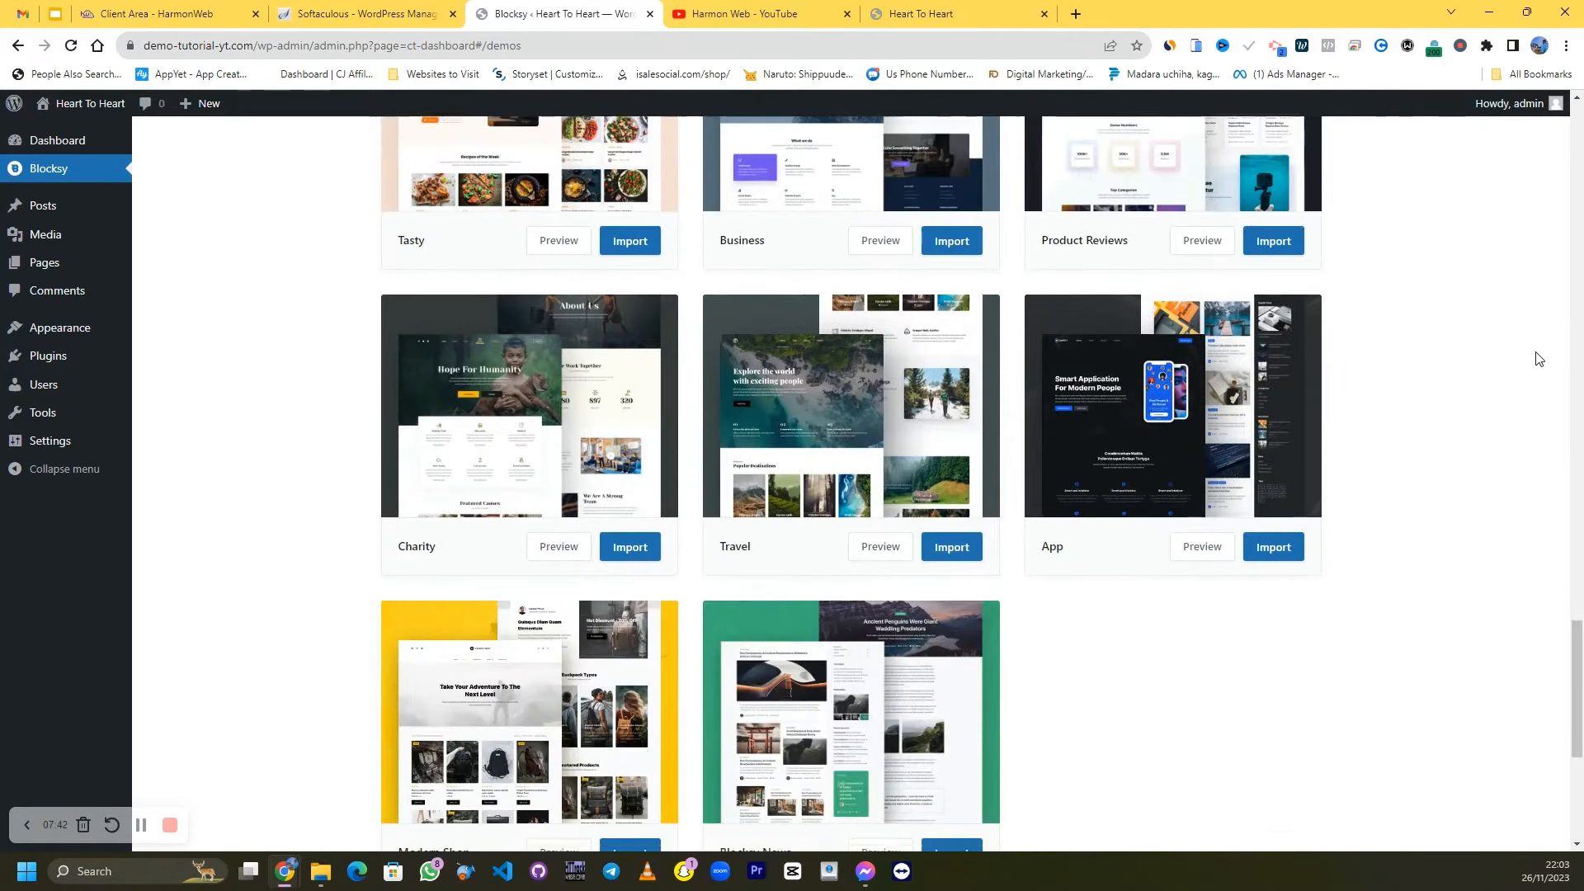
scroll(1536, 358, "down", 4)
scroll(1535, 357, "up", 3)
scroll(1516, 409, "up", 10)
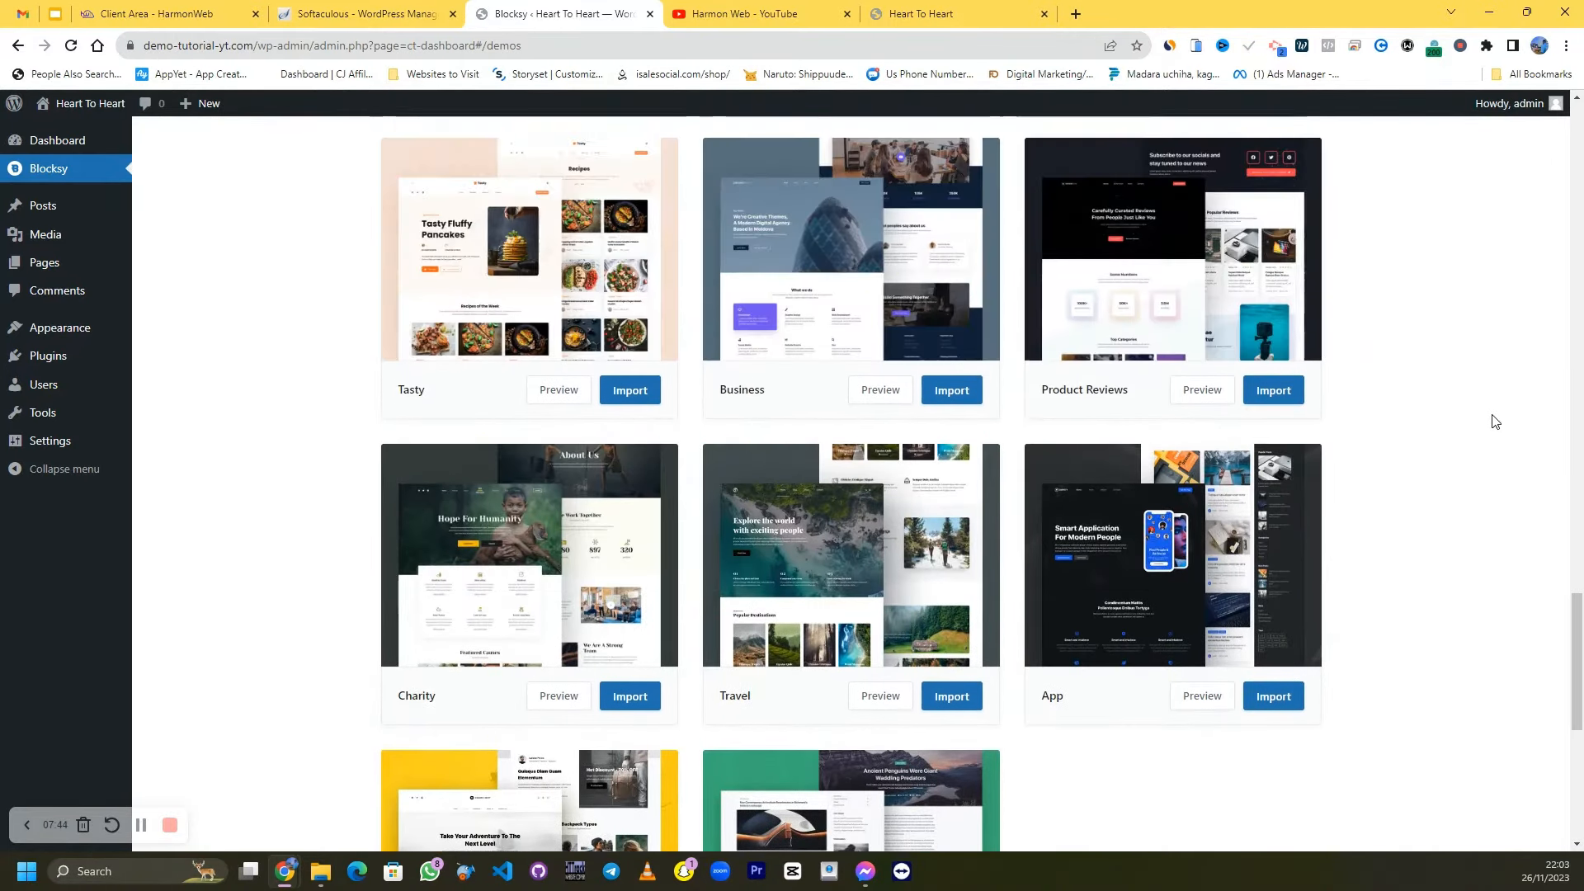
scroll(1496, 422, "up", 10)
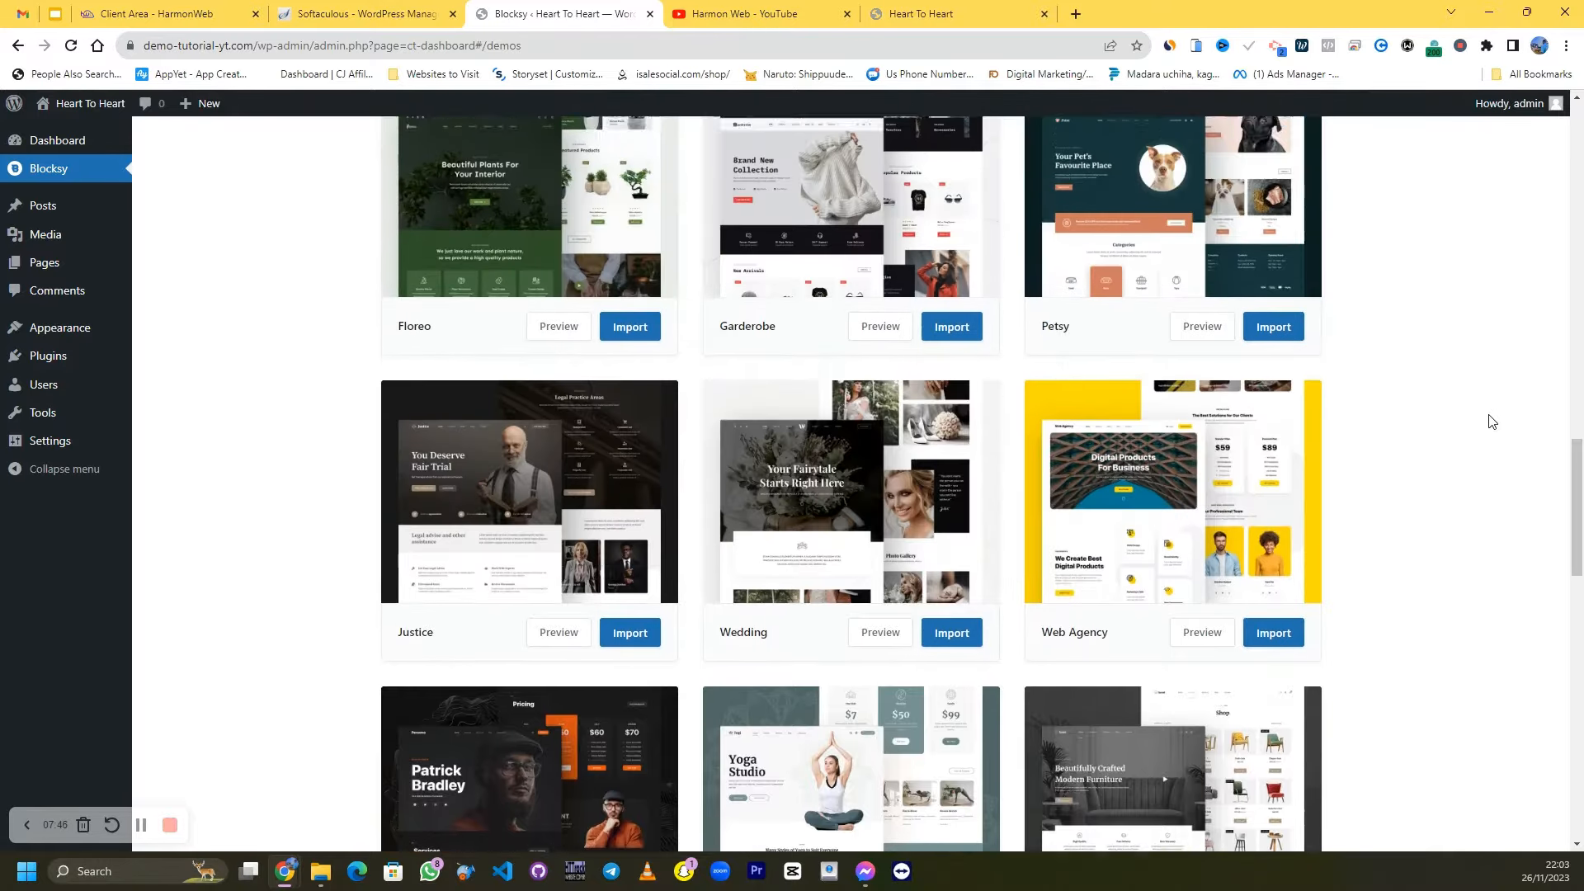
Open the preview of the Catering starter site and check the current Heart To Heart site for comparison before returning to the preview
scroll(1487, 421, "up", 4)
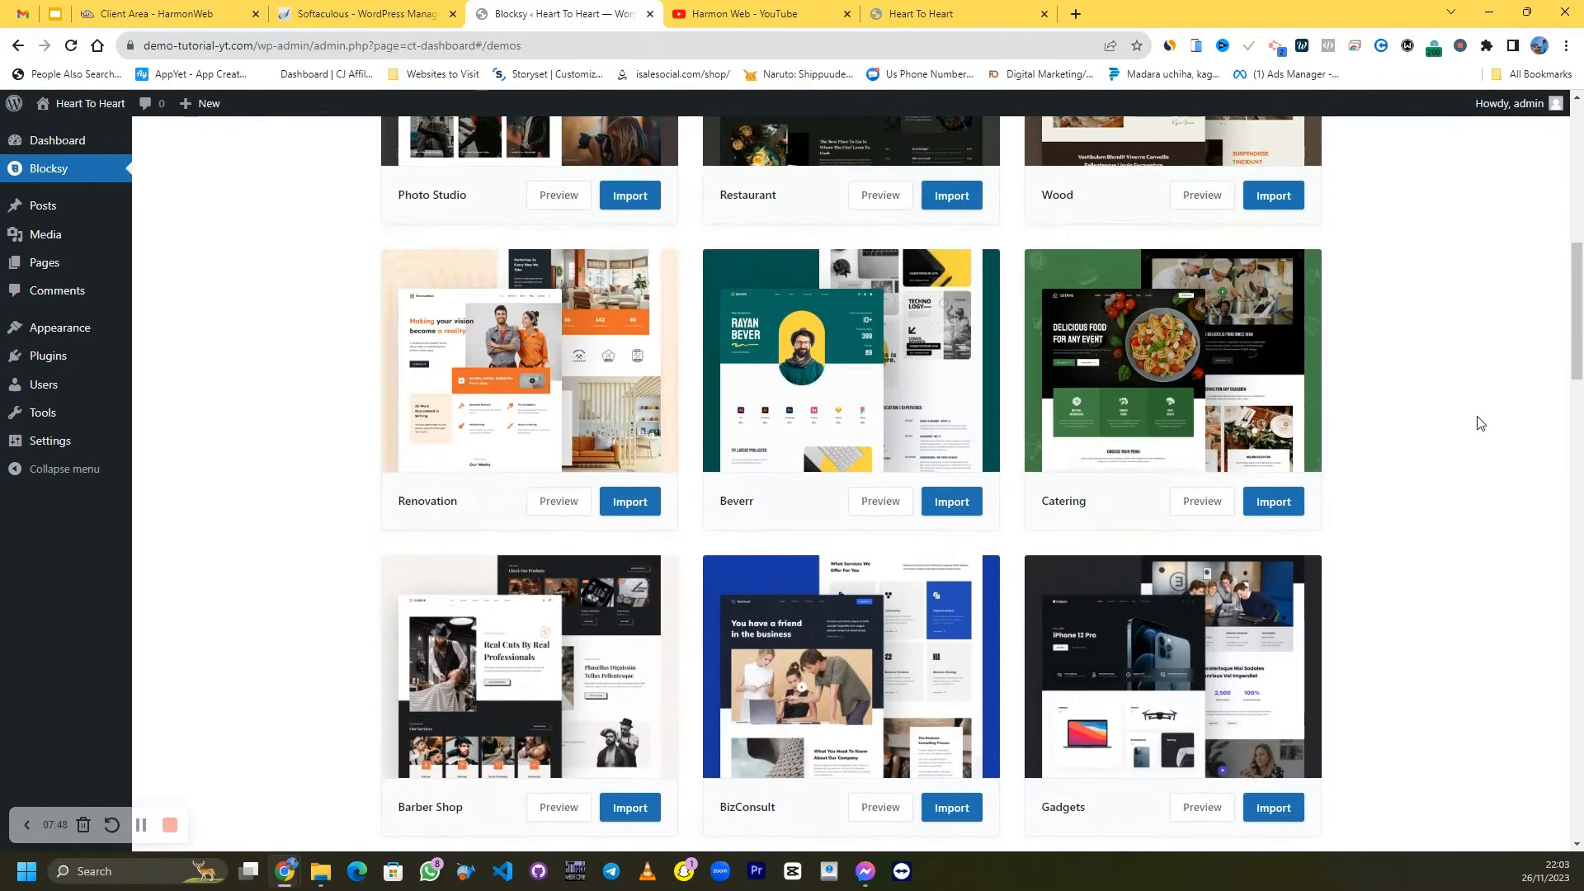
left_click(1200, 499)
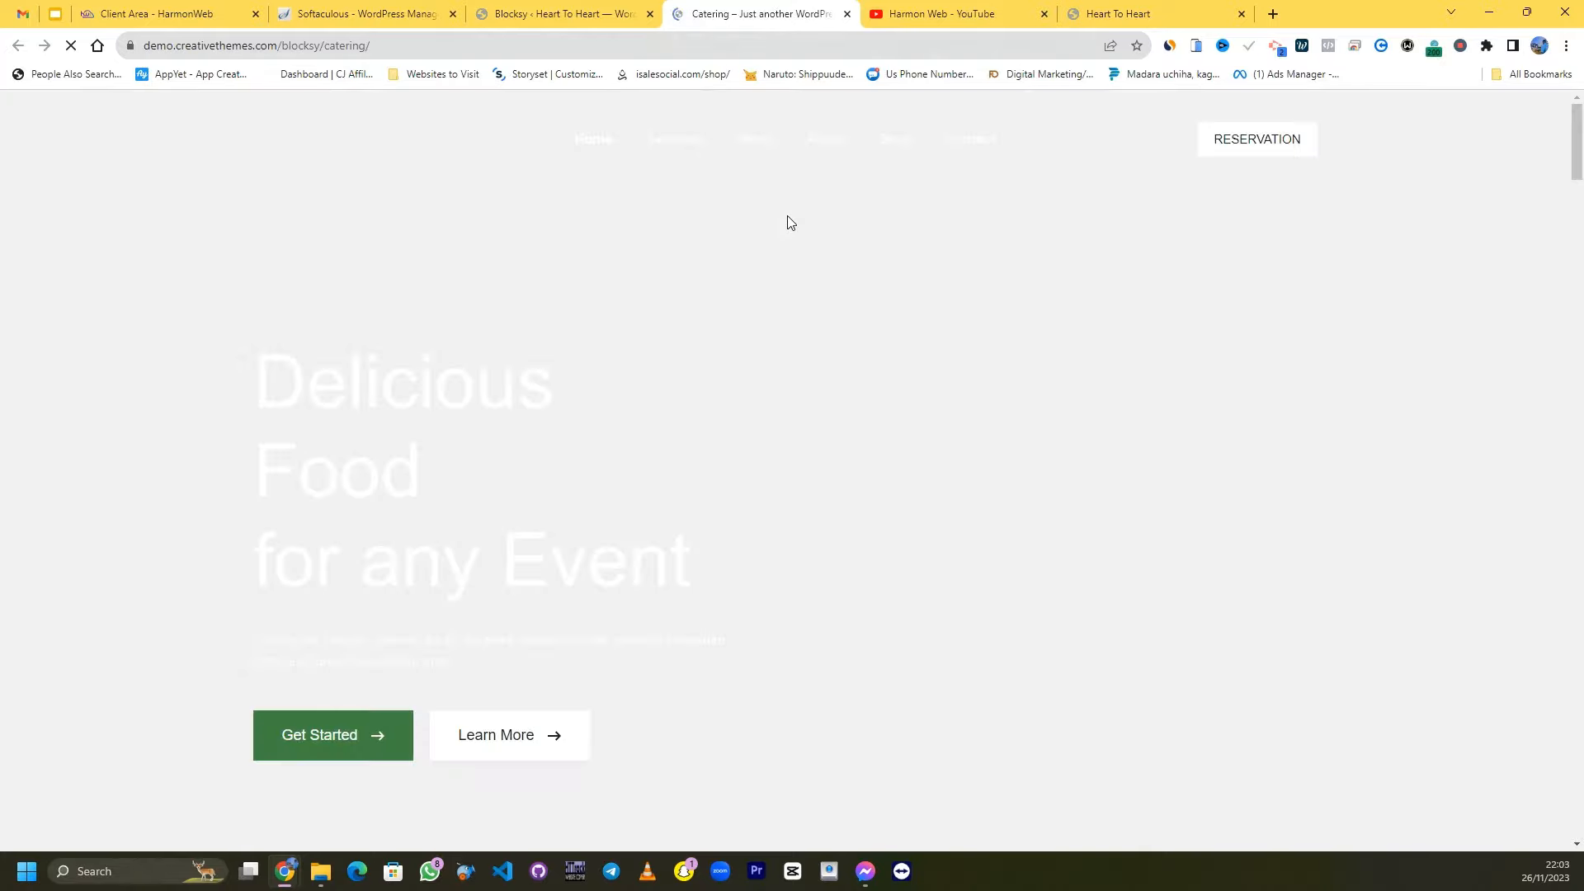
left_click(1115, 14)
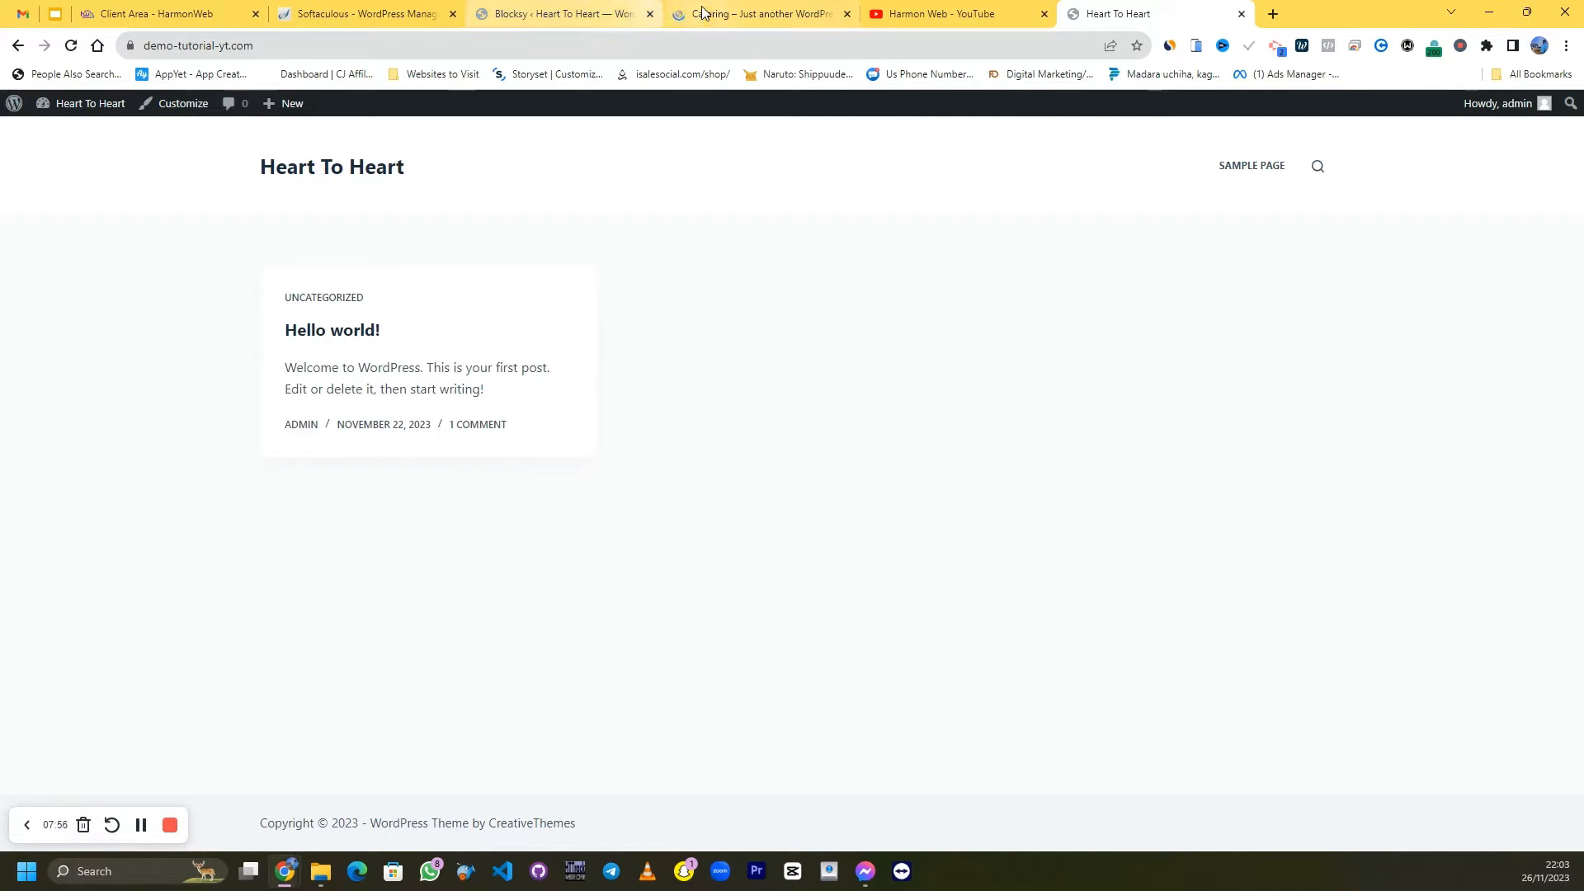
left_click(734, 14)
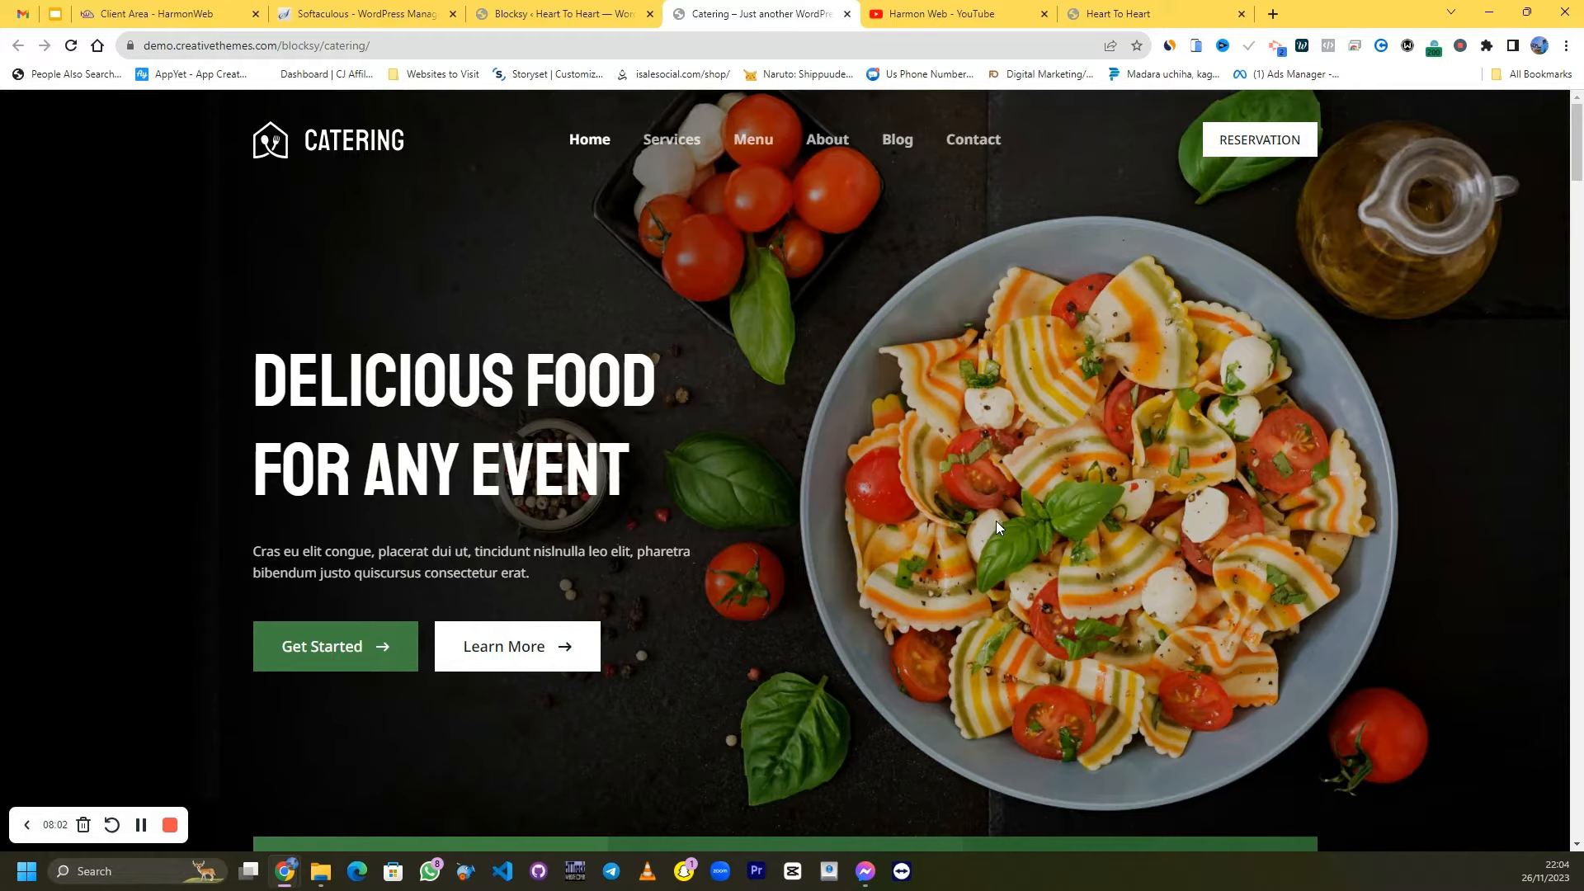
Review the Catering demo's home page from the hero down to the footer and go back up to the beginning
scroll(996, 527, "down", 10)
scroll(996, 528, "down", 18)
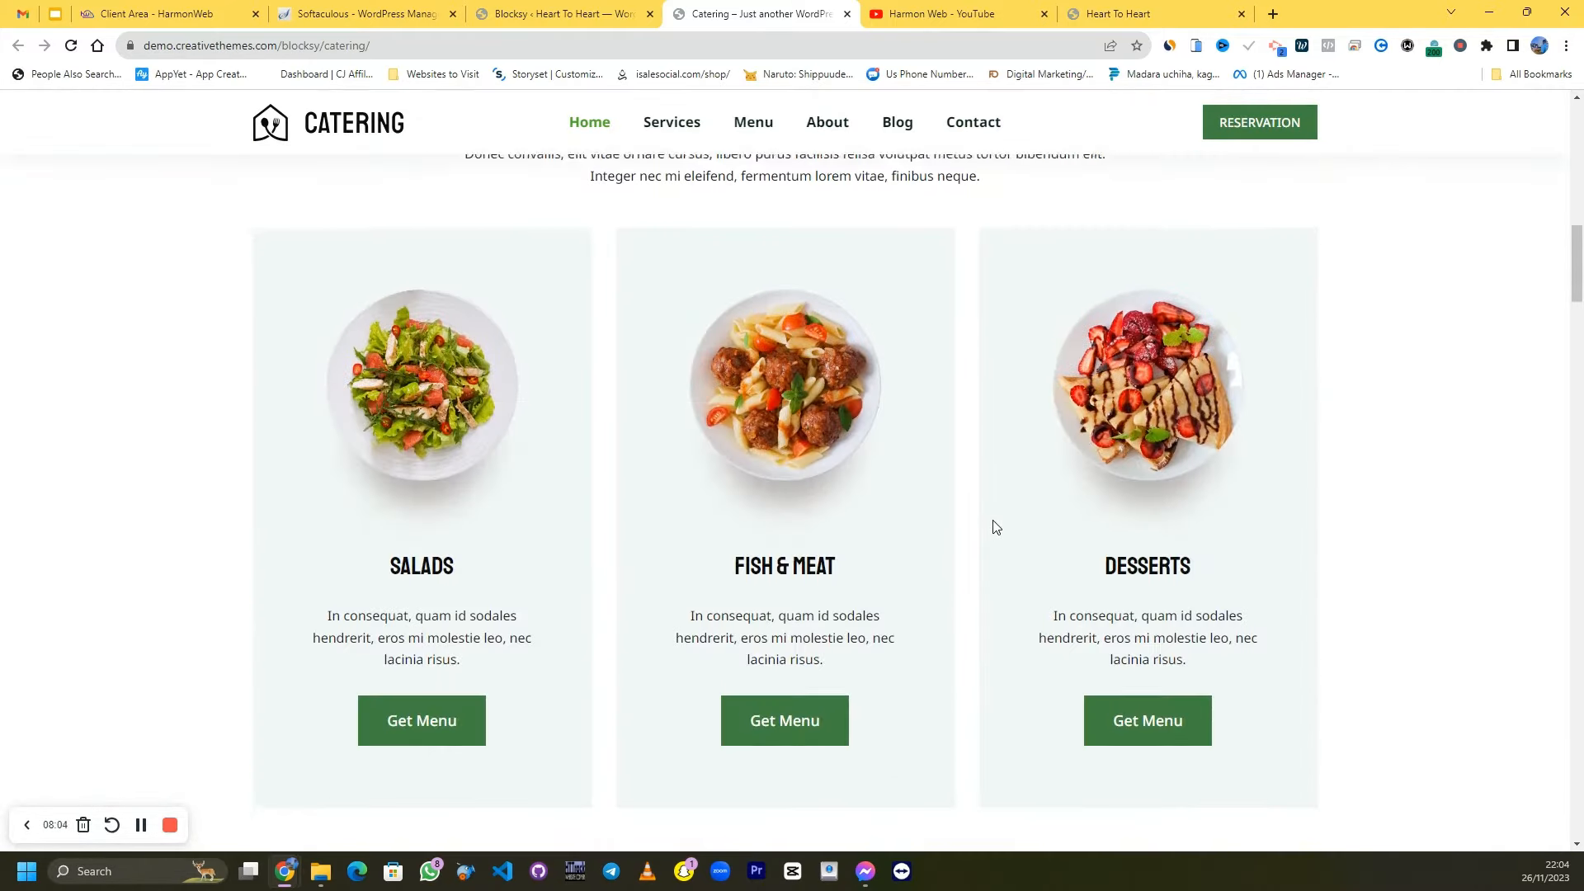
scroll(993, 526, "down", 8)
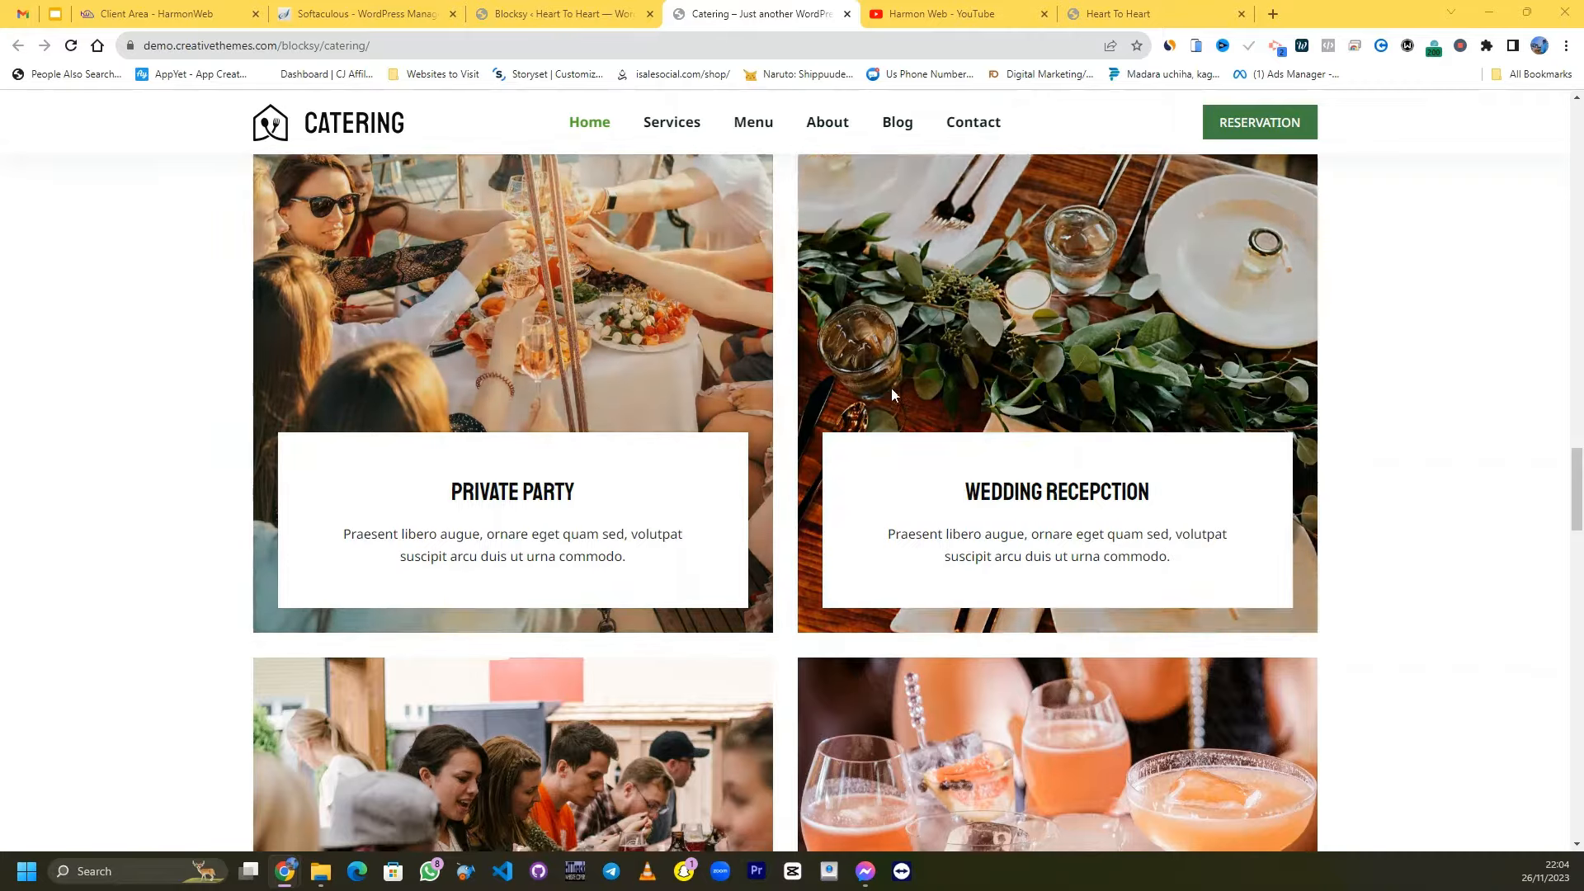
scroll(892, 348, "down", 10)
scroll(894, 349, "down", 15)
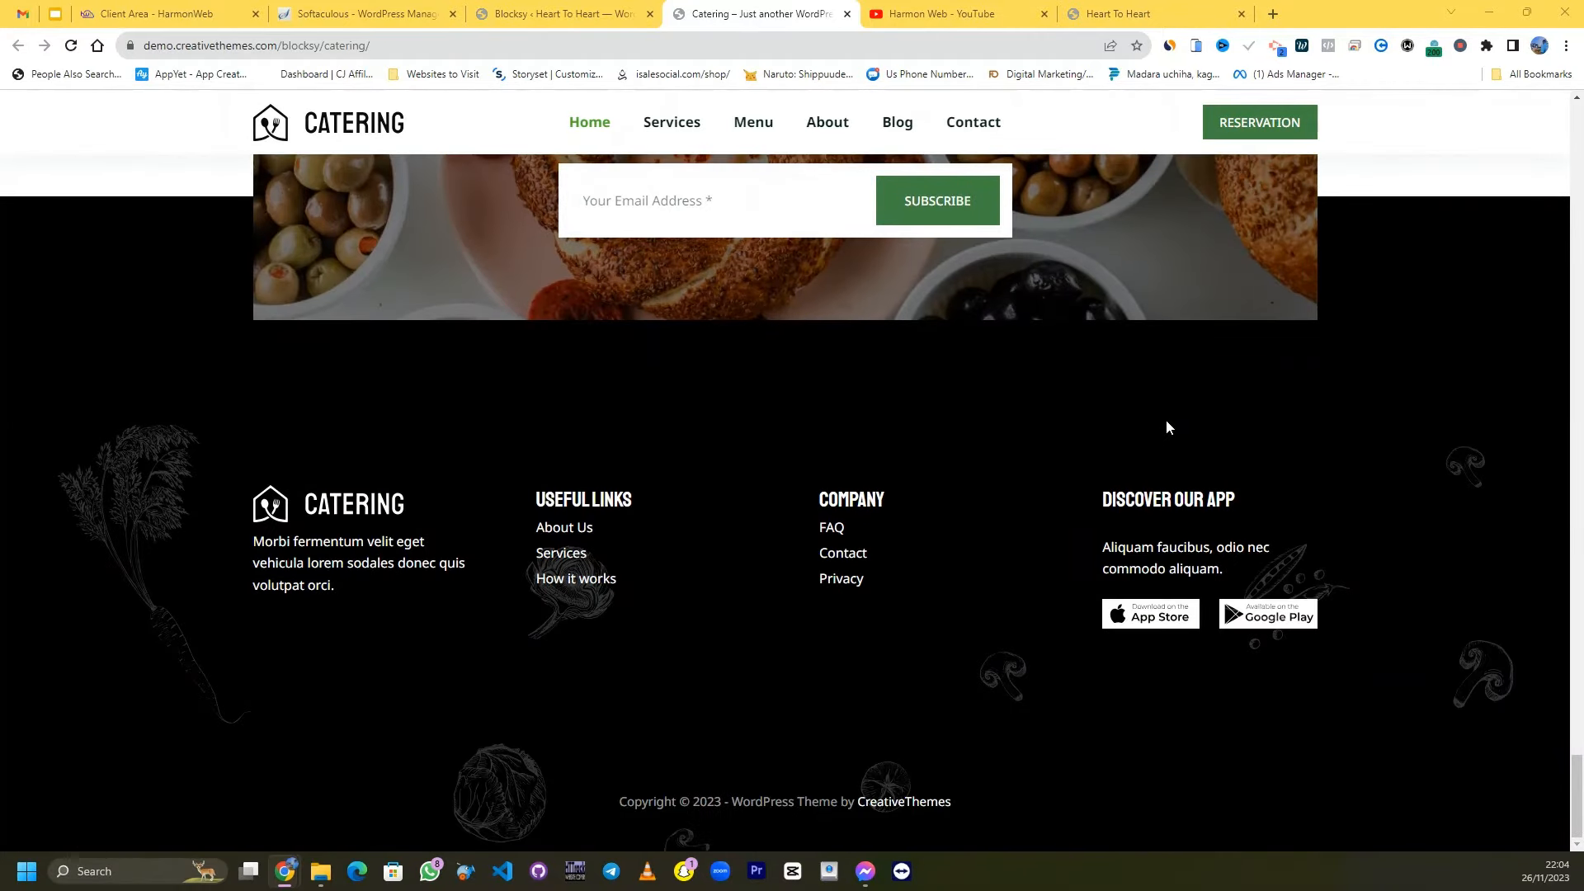
scroll(1165, 428, "up", 20)
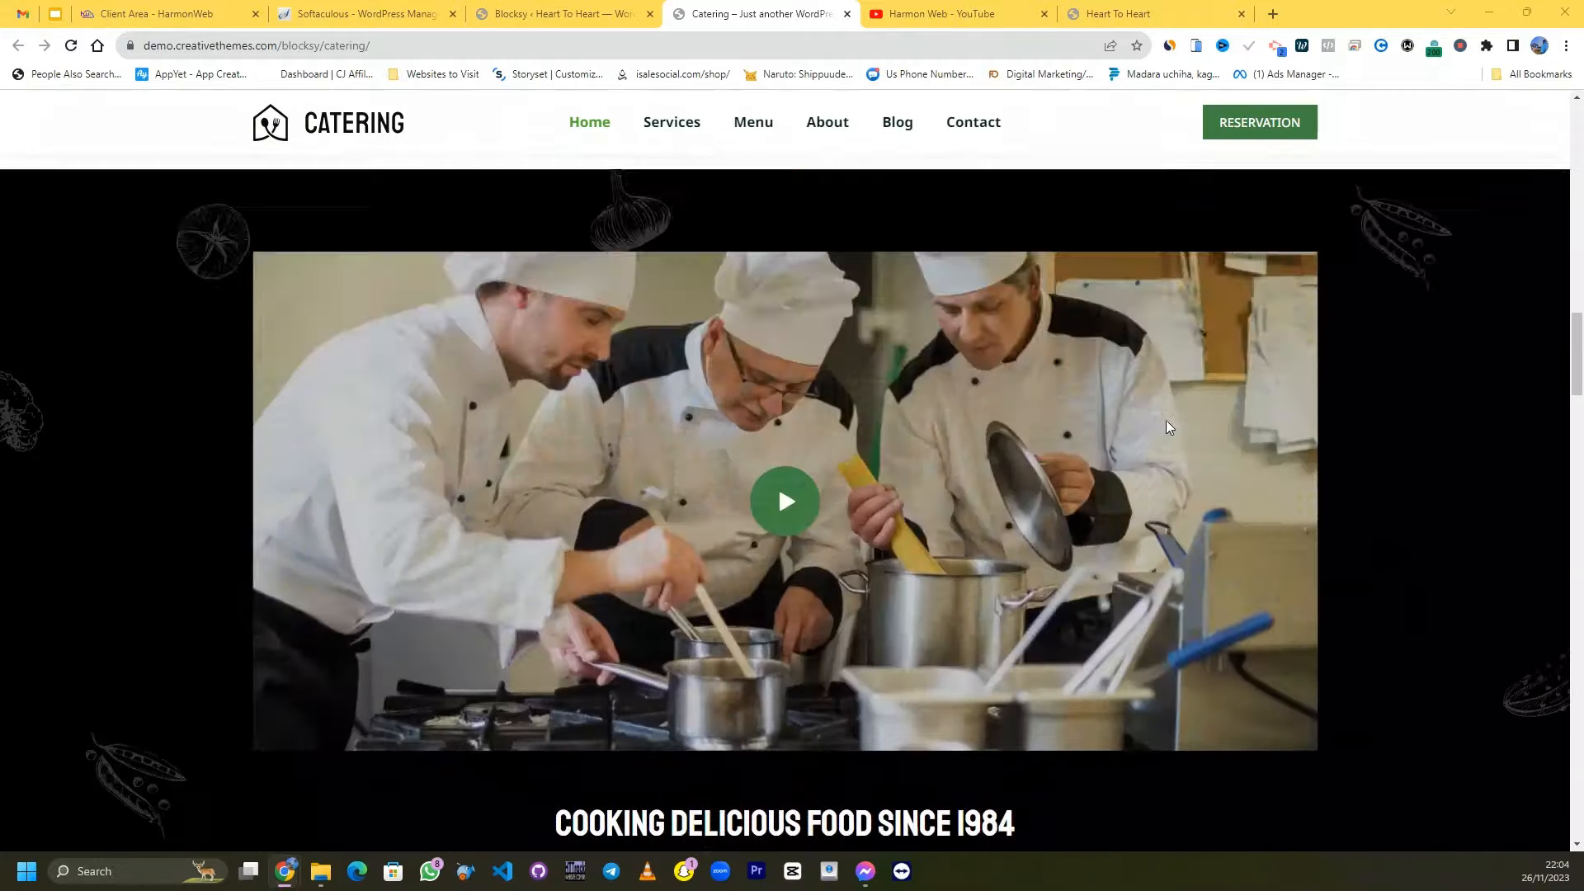
scroll(1165, 422, "up", 10)
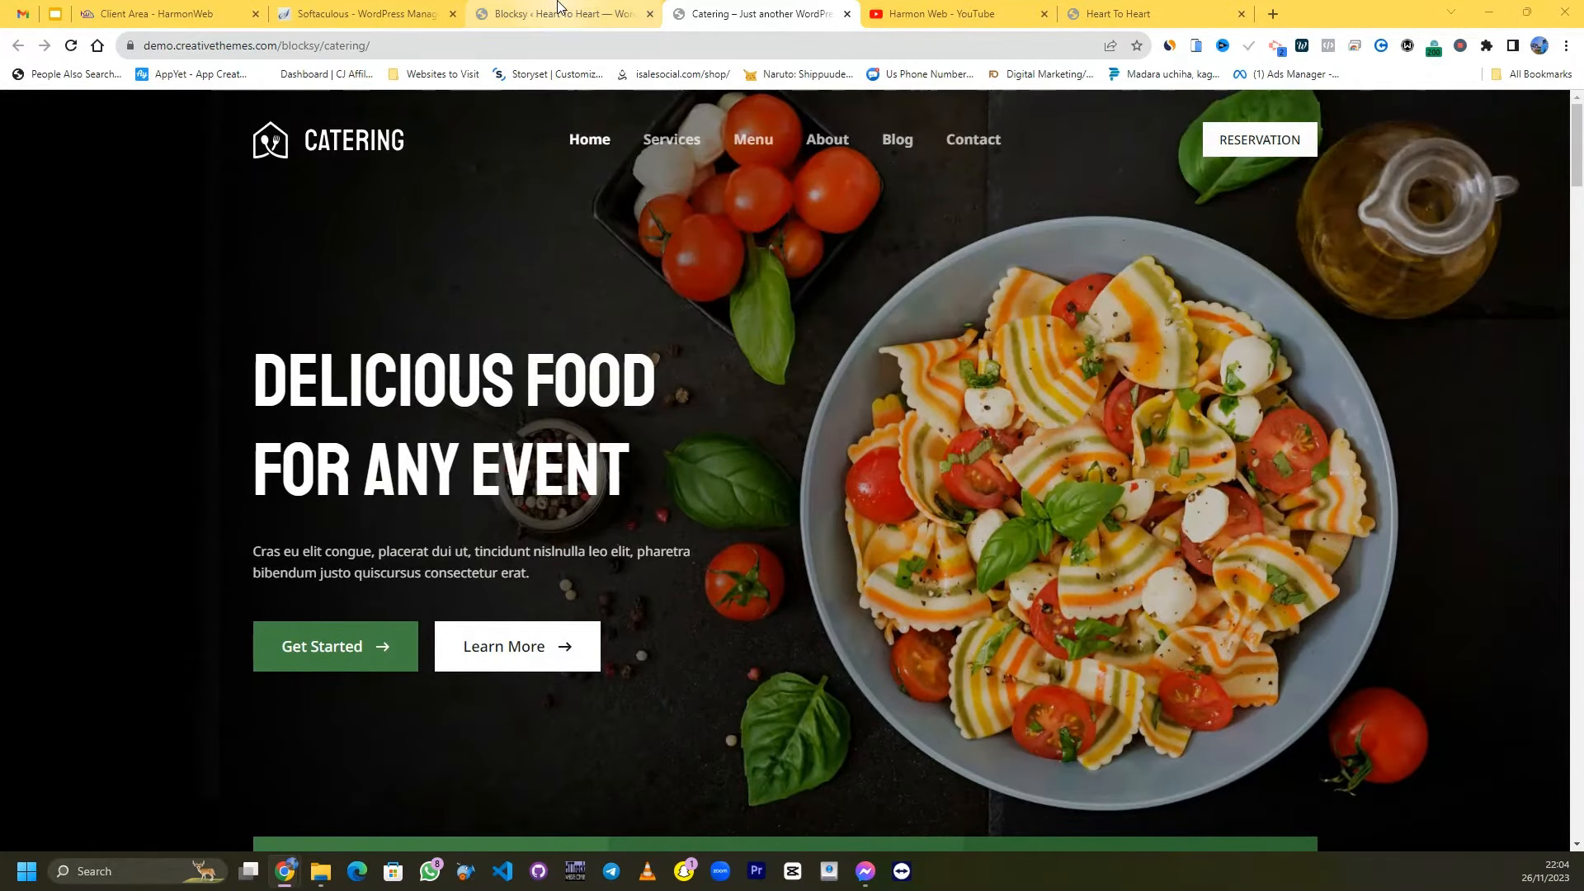
Return to the starter sites gallery, start importing the Catering site and read the Install Child Theme recommendation
left_click(559, 10)
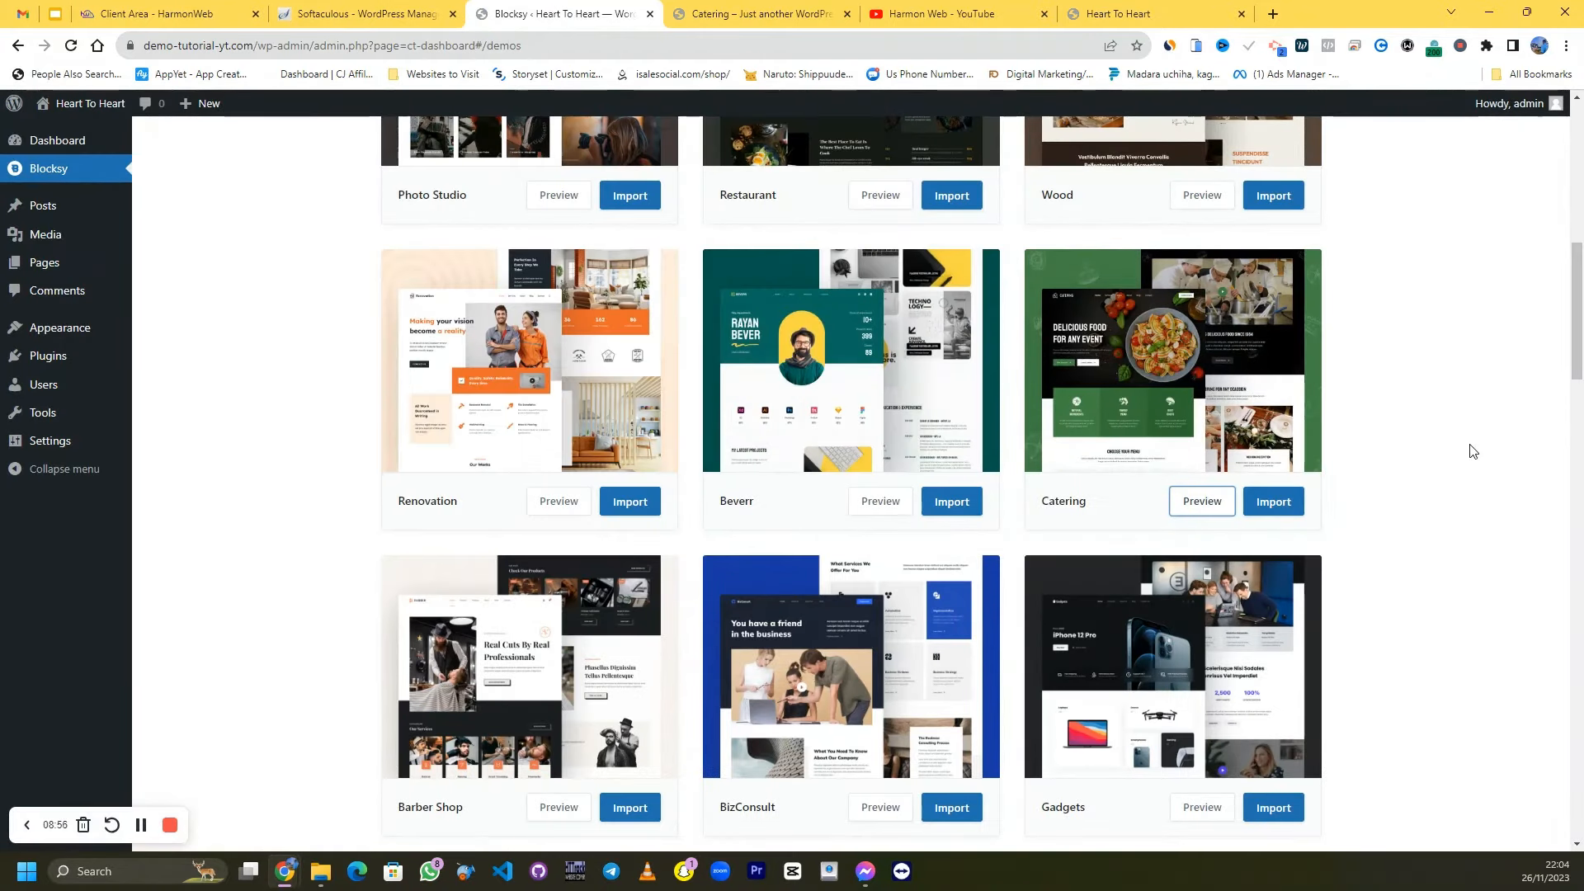
left_click(1274, 505)
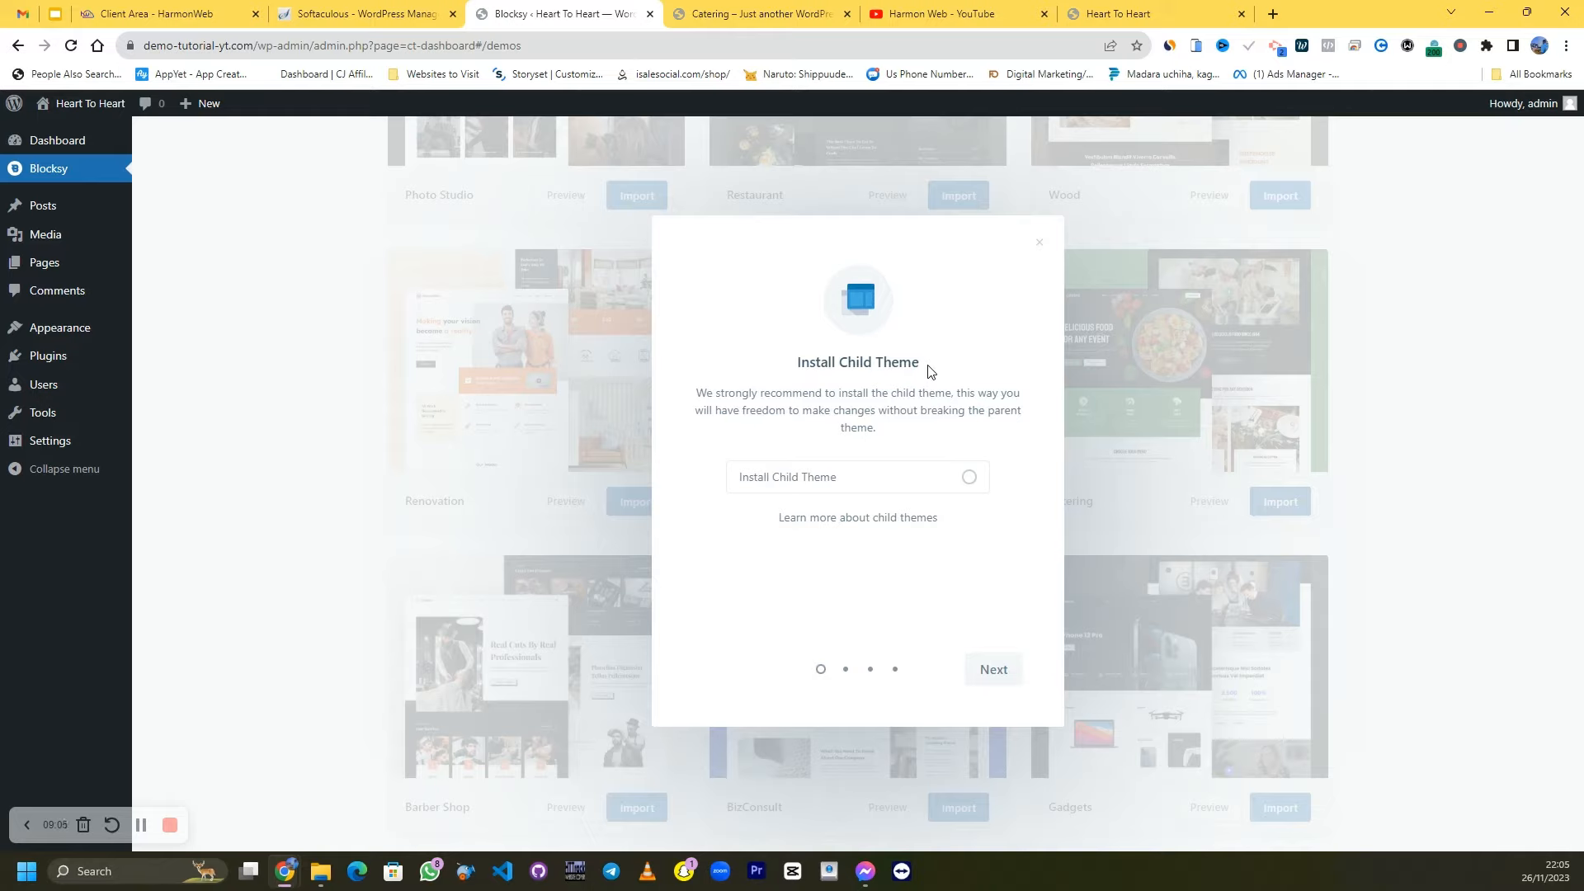
left_click_drag(794, 364, 1011, 371)
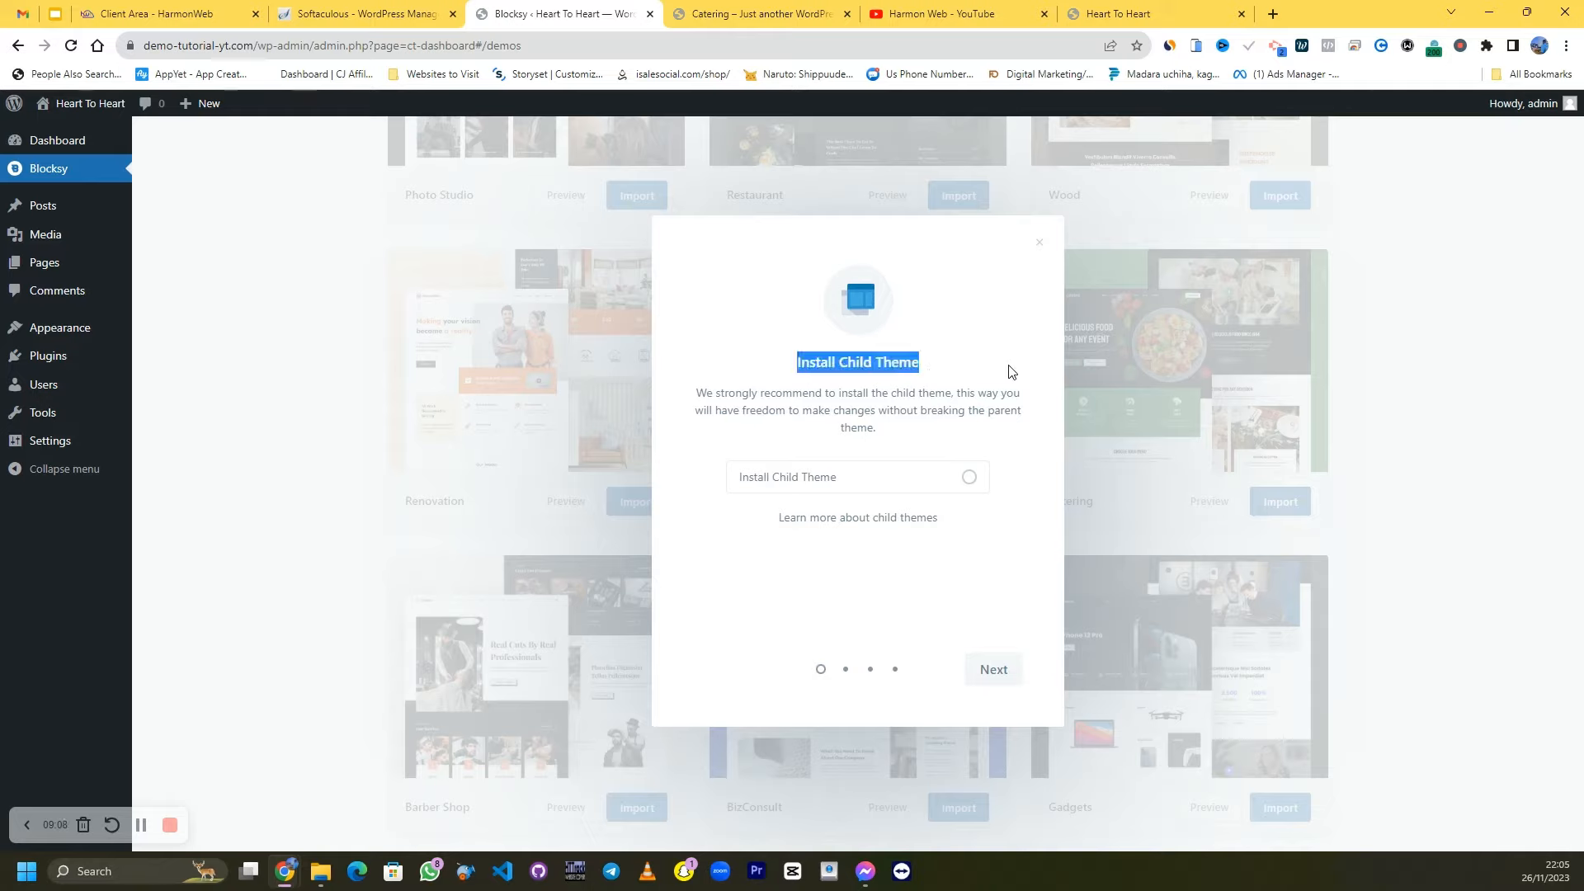
left_click(949, 375)
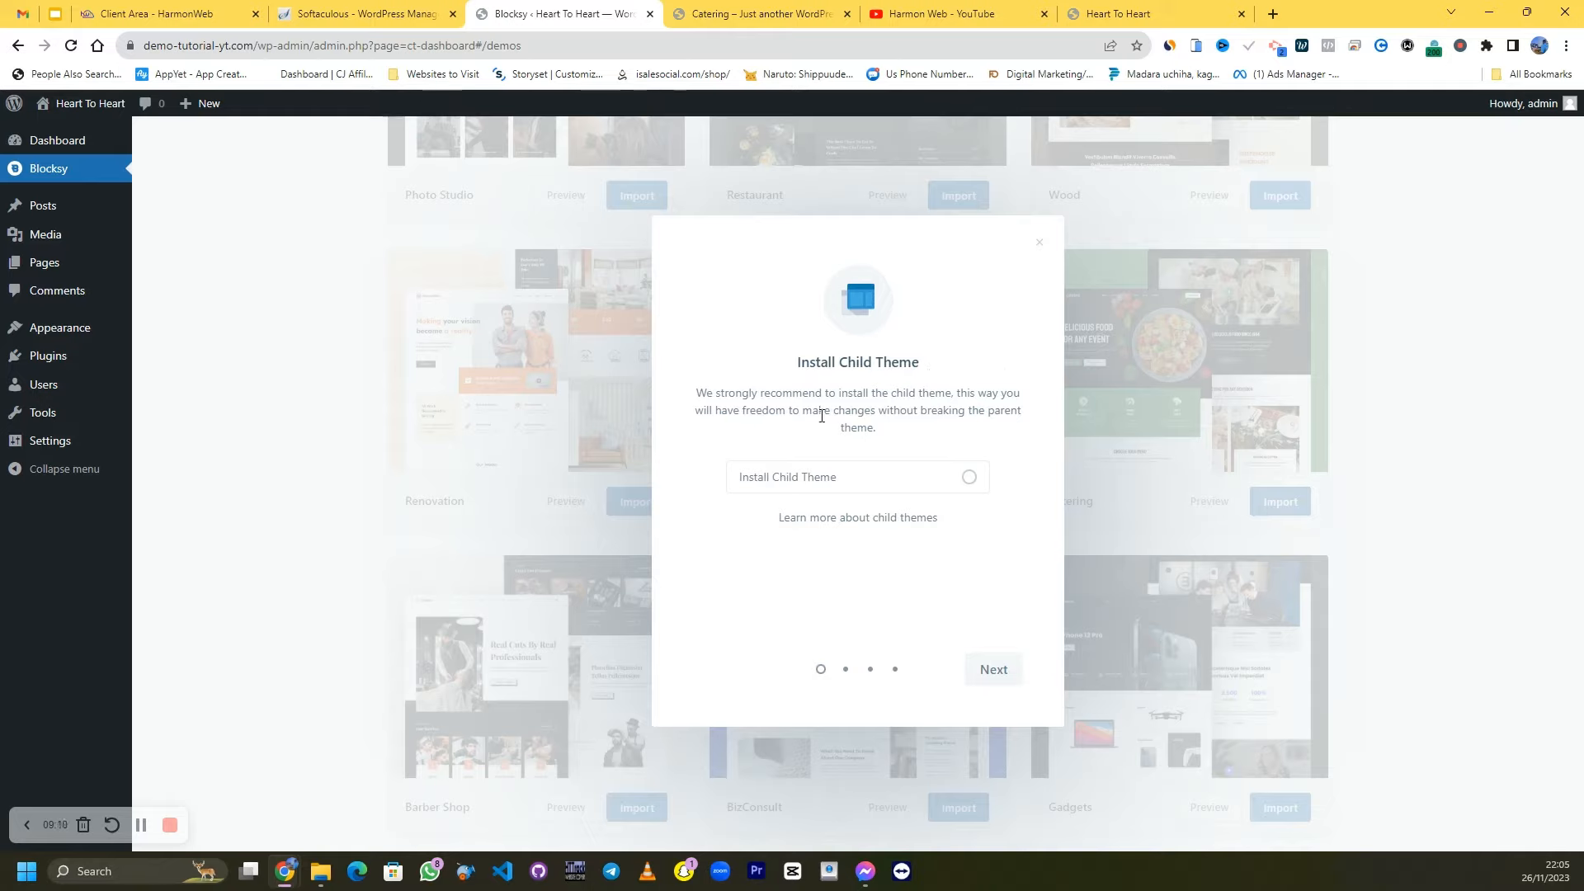
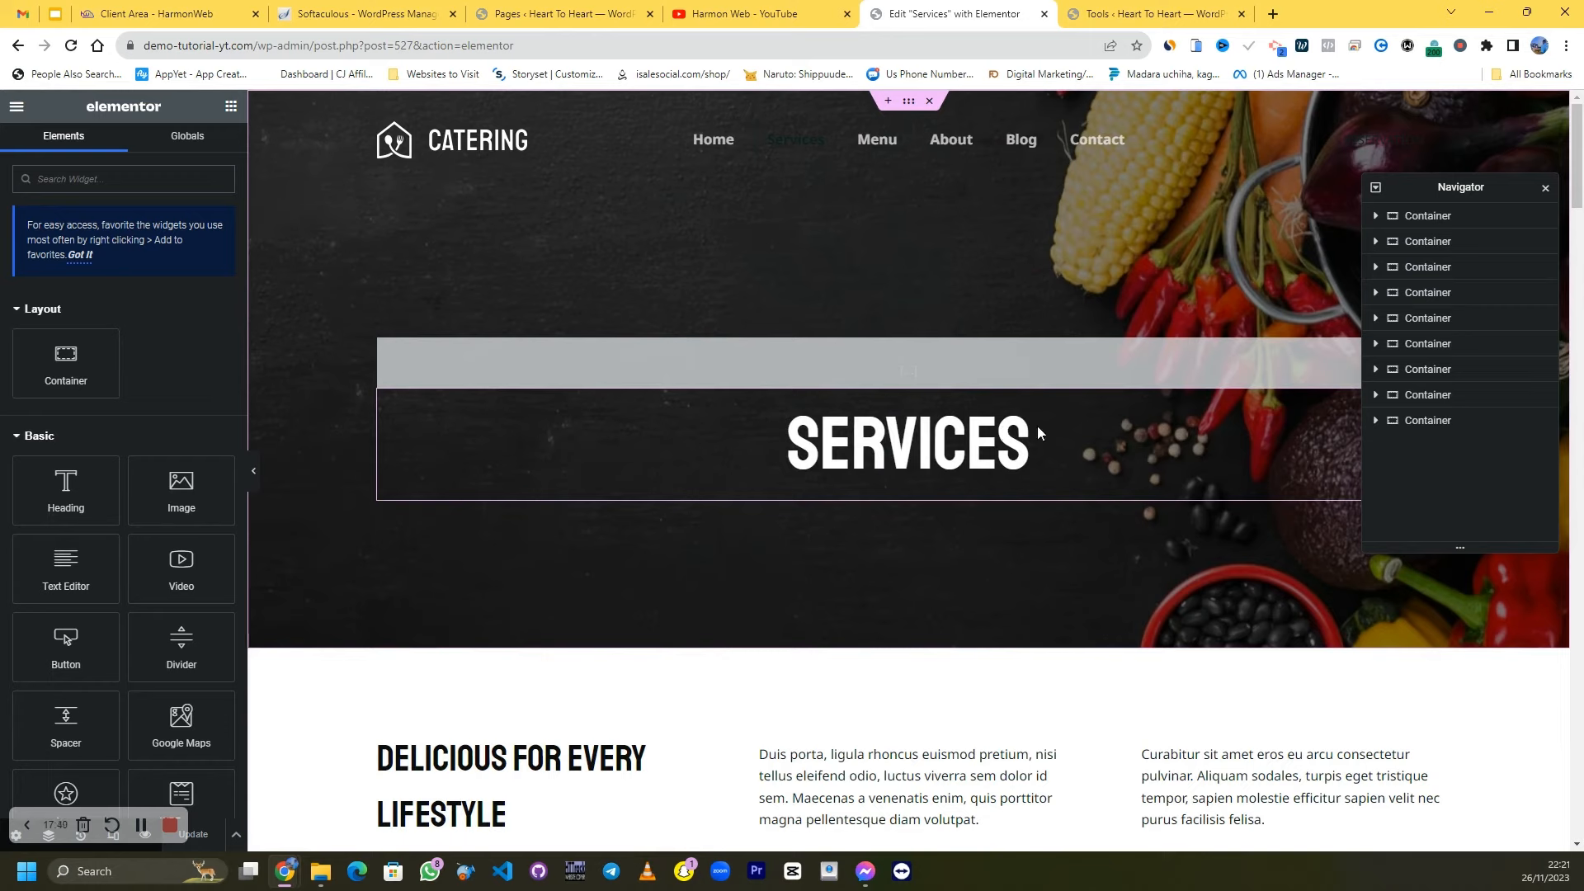
Open the main Services heading in the Services page's hero section for editing
left_click(1037, 426)
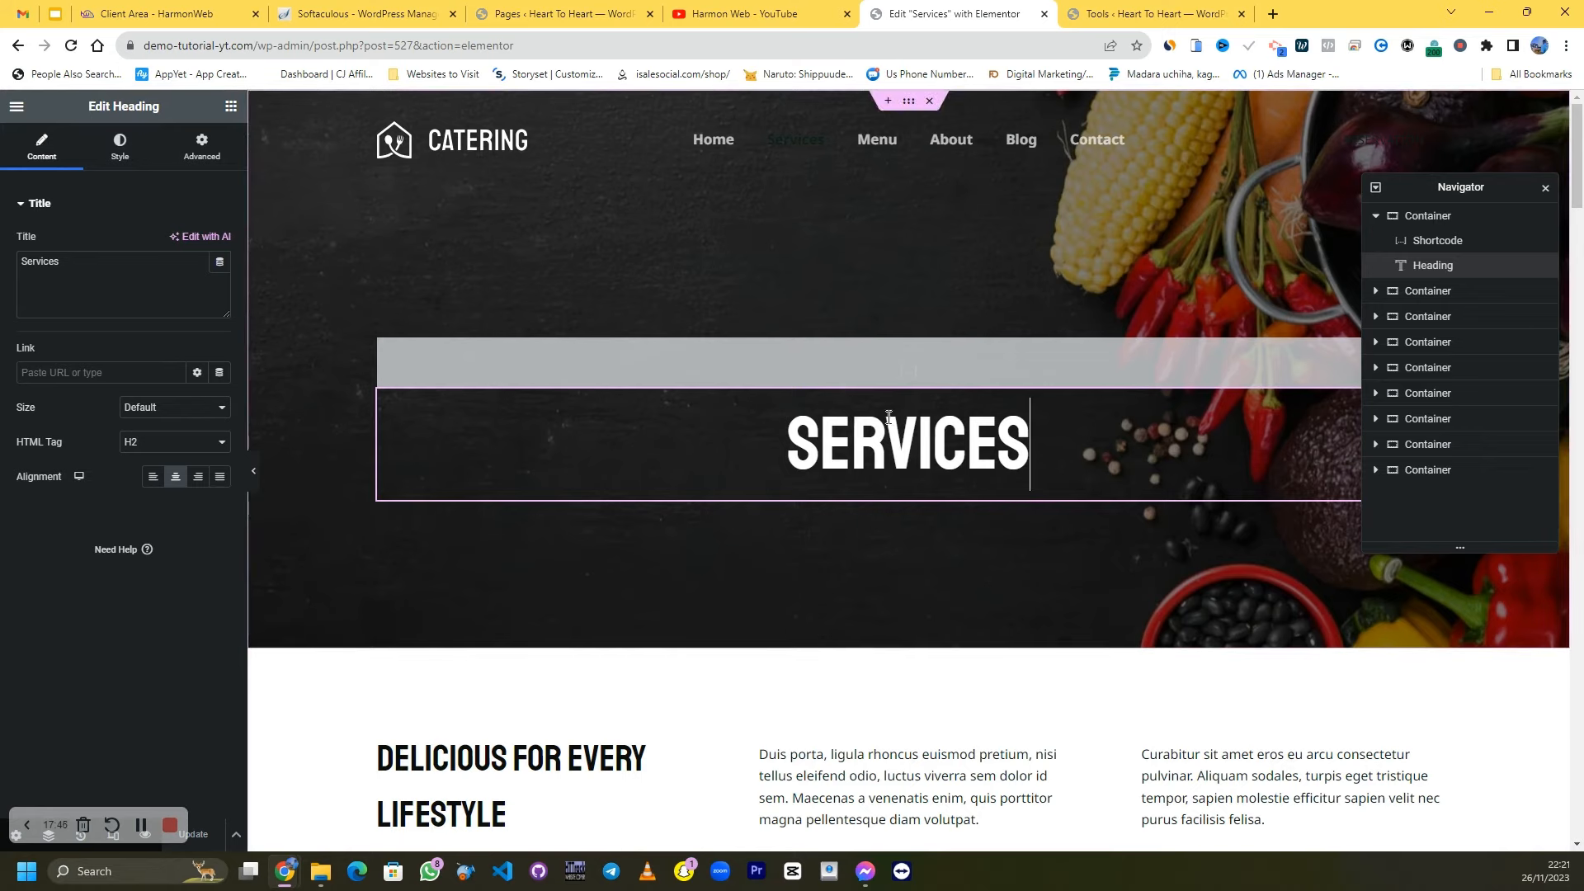
left_click(809, 446)
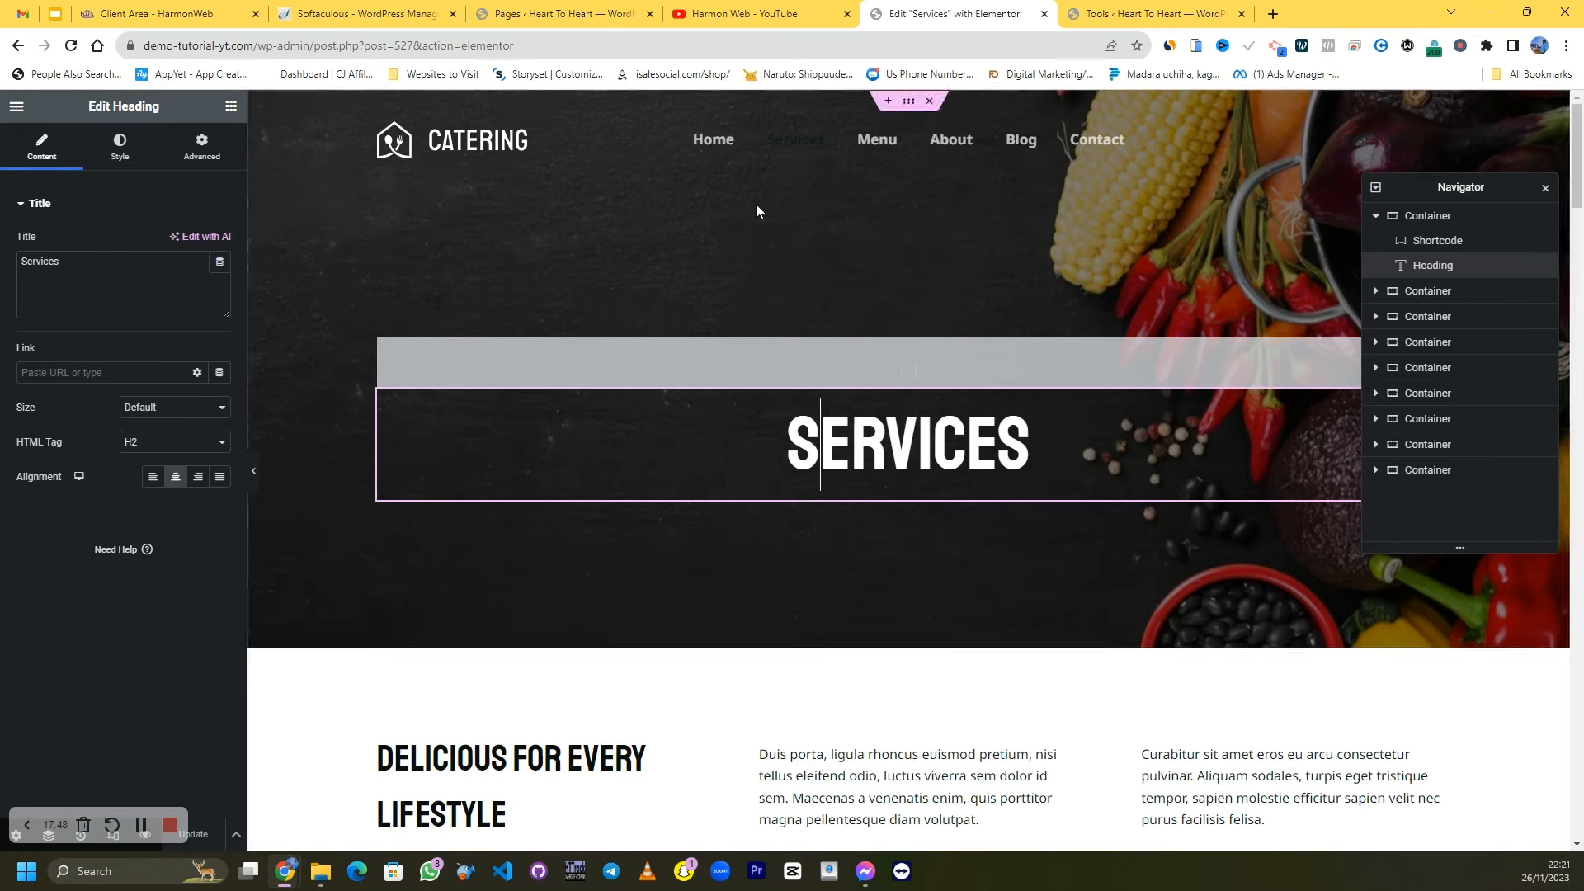
Annotate a screen capture with arrows to the Content, Style and Advanced settings, the page texts and the Navigator containers, and discard it
key("Print")
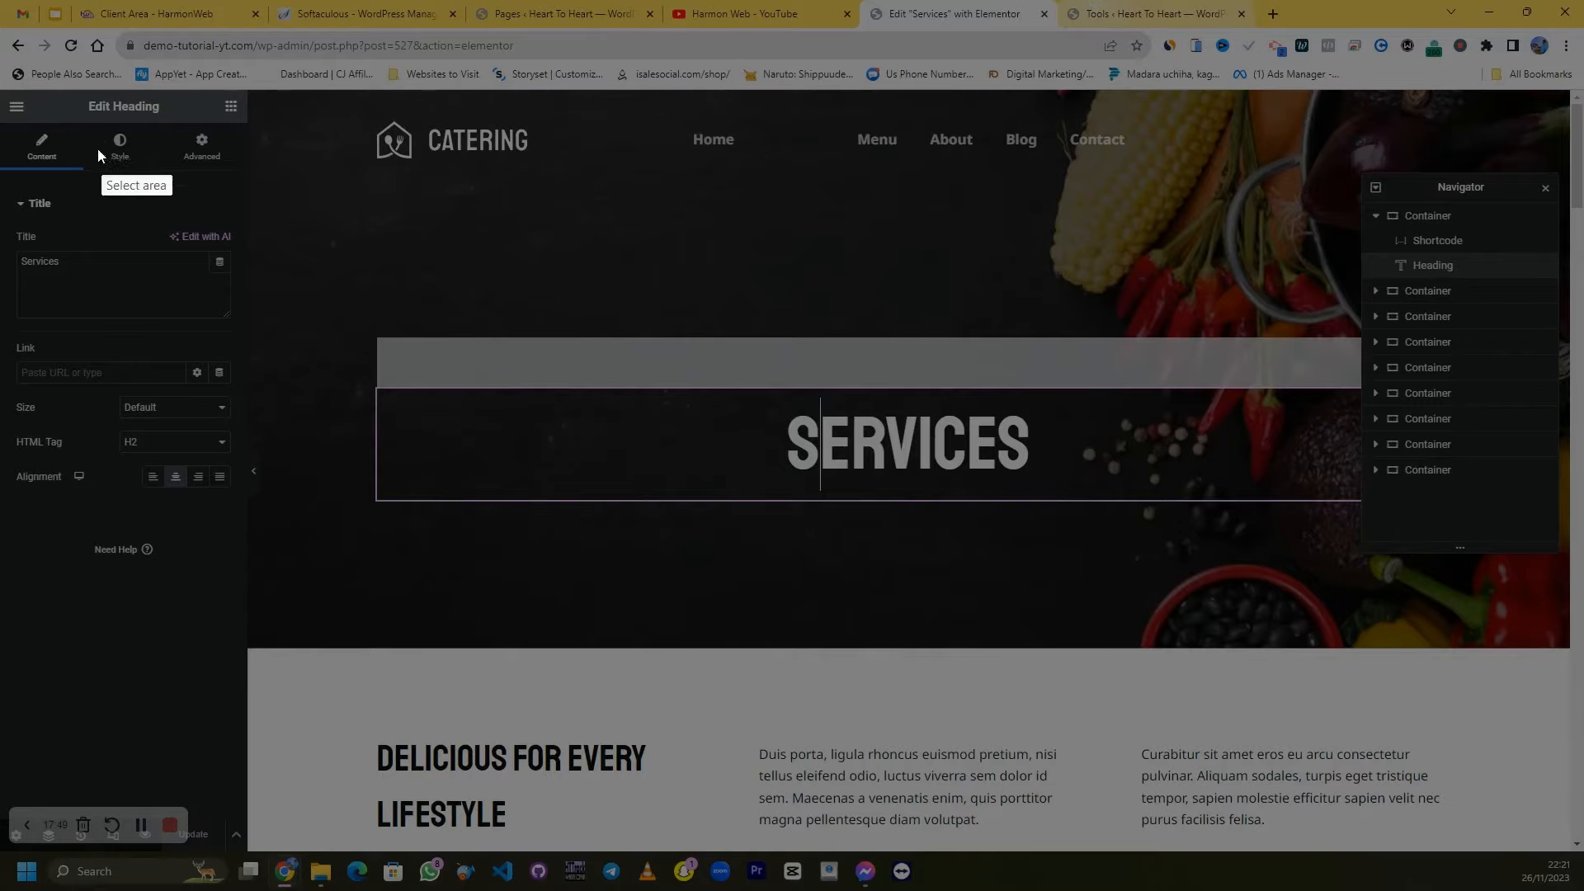
left_click_drag(1, 33, 1581, 890)
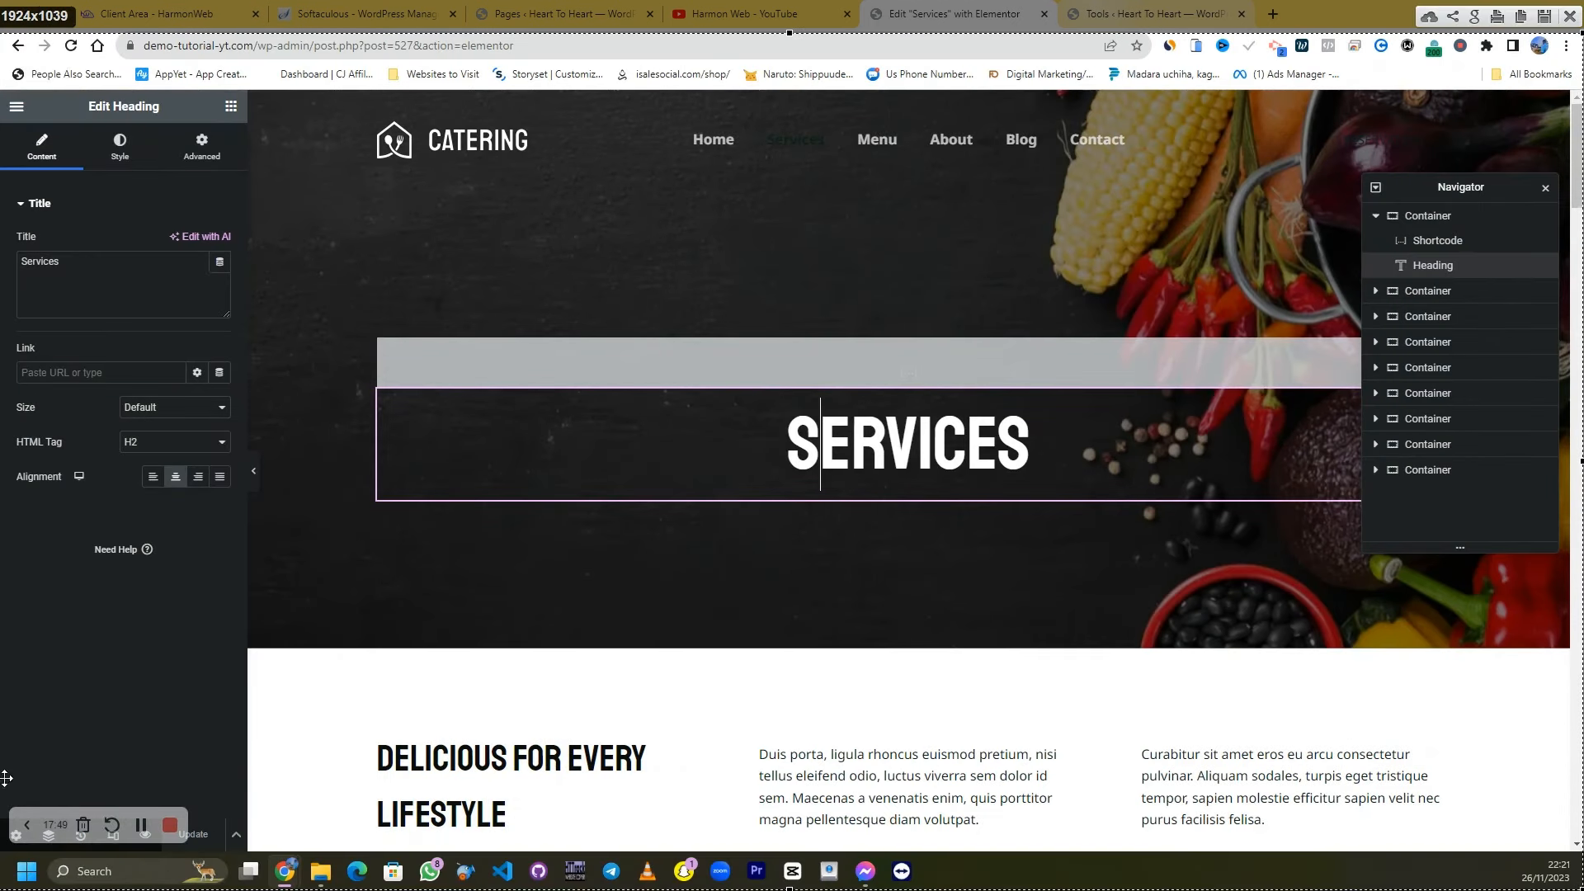
mouse_move(819, 775)
left_mouse_down()
mouse_move(170, 198)
mouse_move(53, 169)
left_mouse_up()
mouse_move(350, 281)
left_mouse_down()
mouse_move(101, 121)
mouse_move(135, 155)
left_mouse_up()
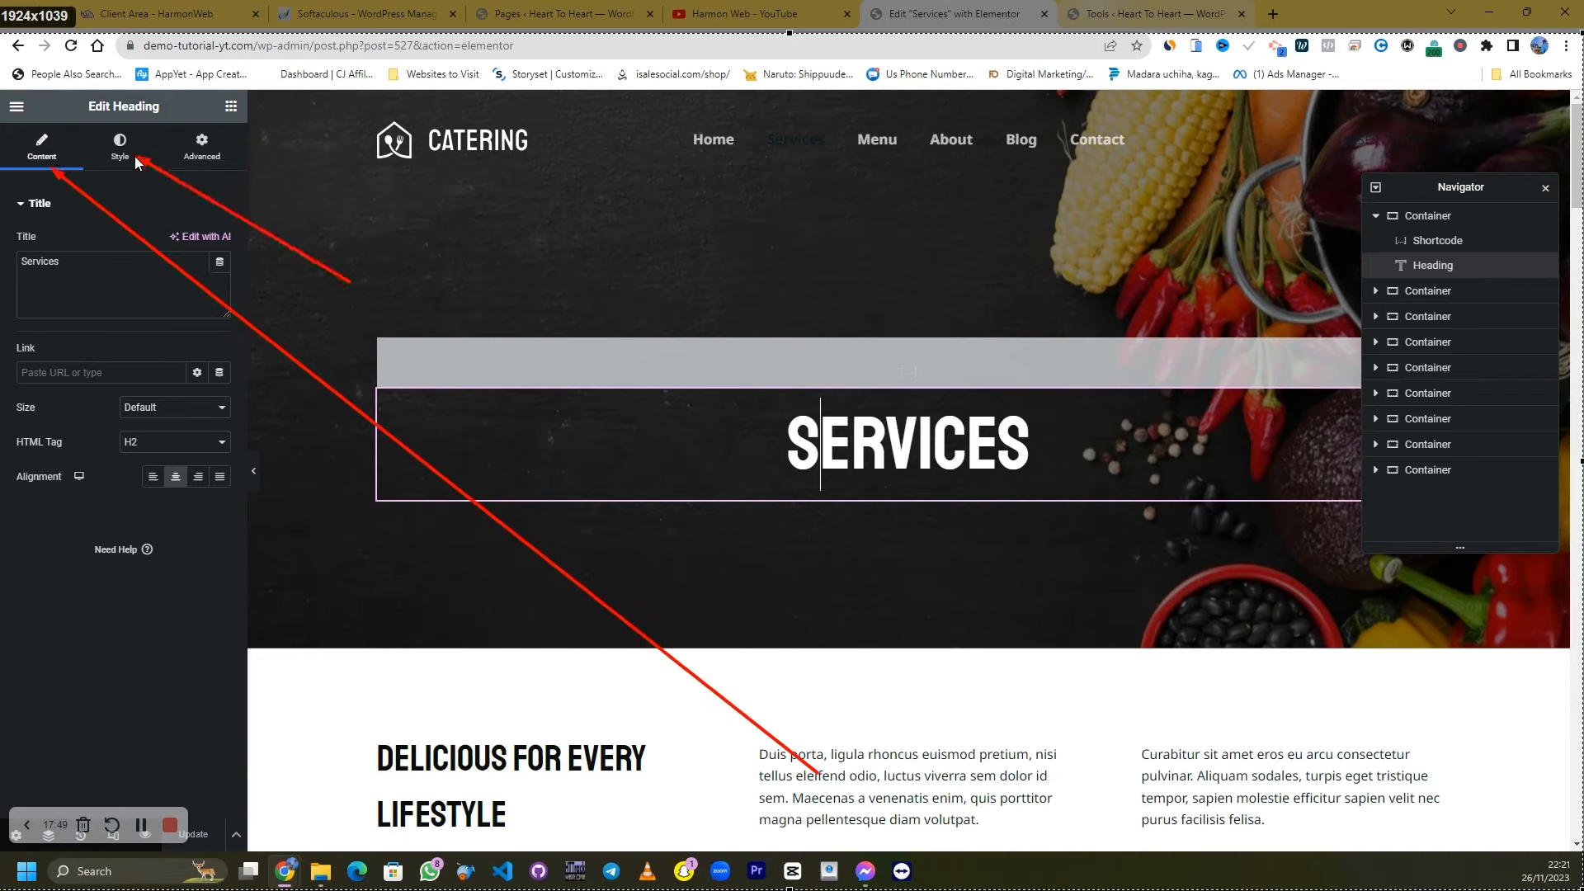
left_click_drag(416, 105, 220, 150)
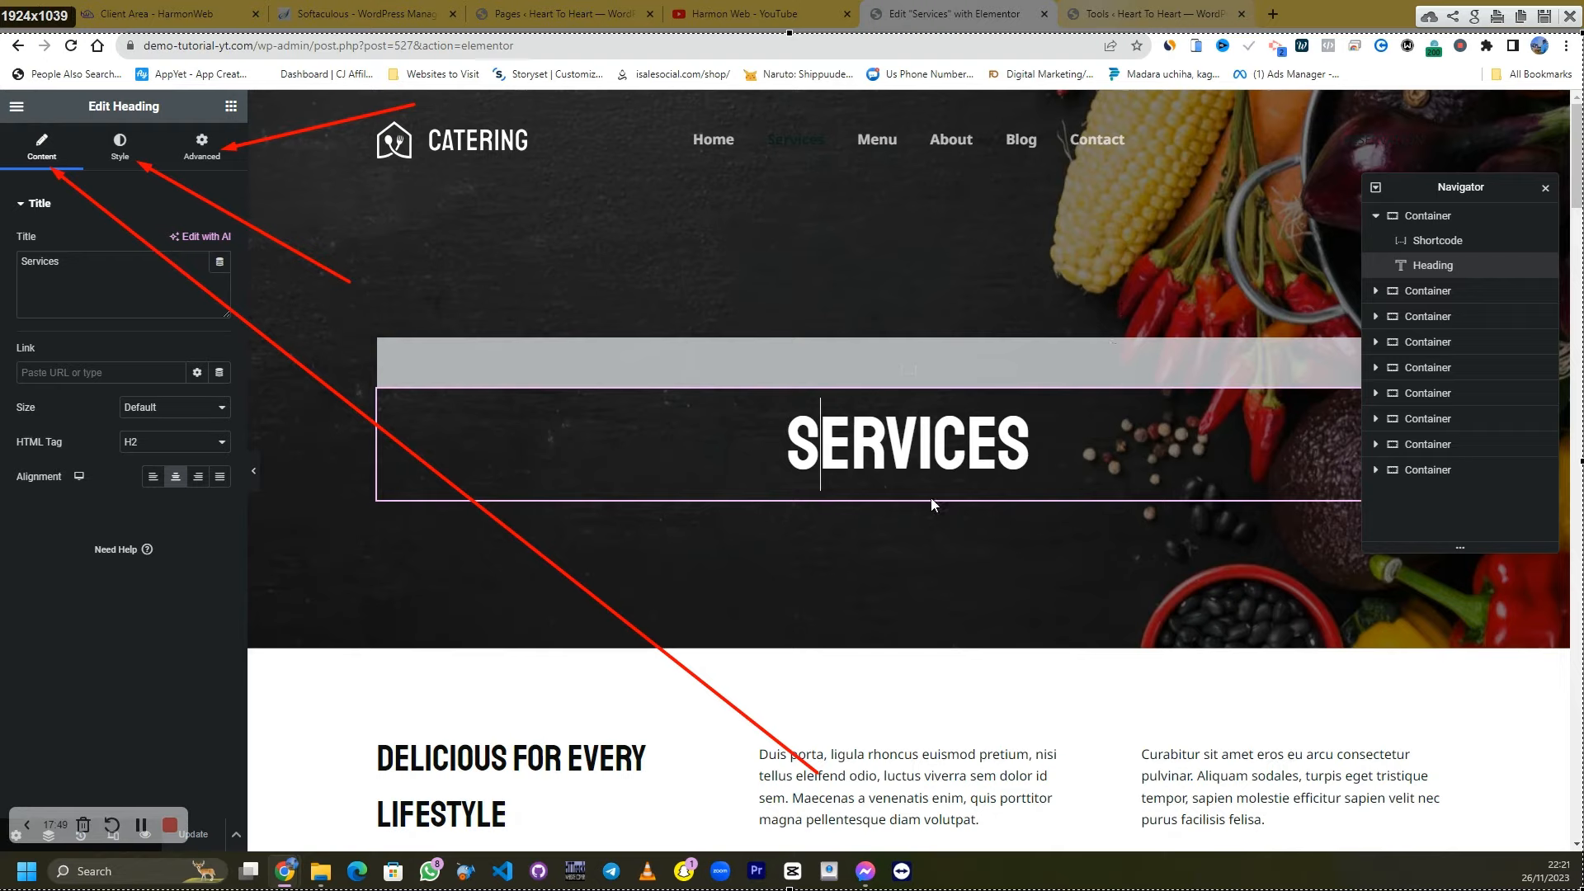
left_click_drag(719, 695, 871, 503)
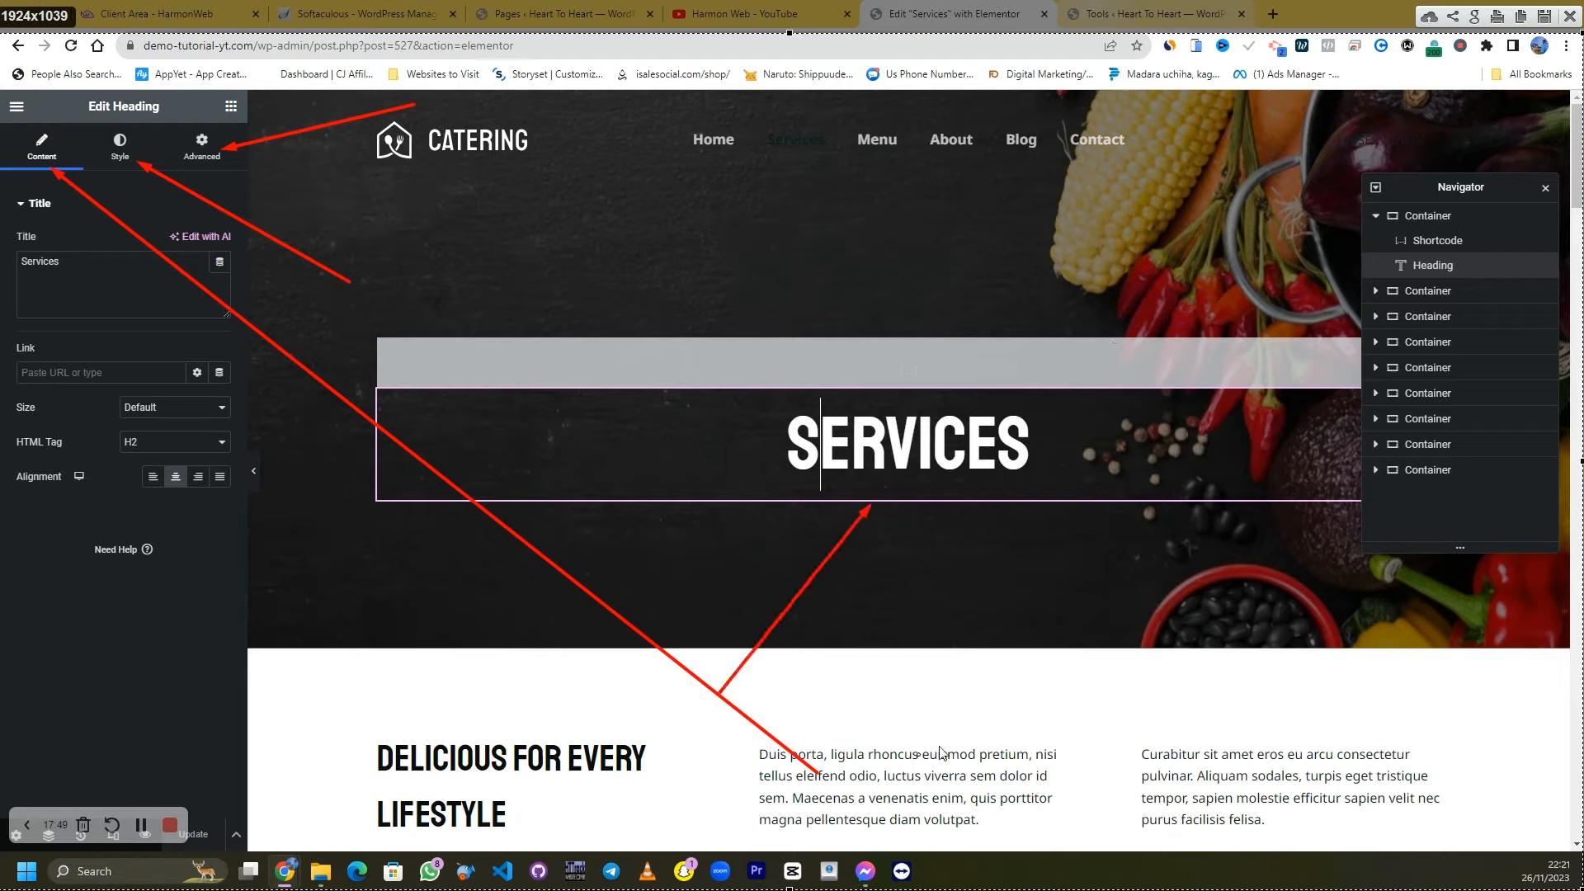
left_click_drag(1045, 593, 918, 780)
left_click_drag(1251, 607, 1200, 720)
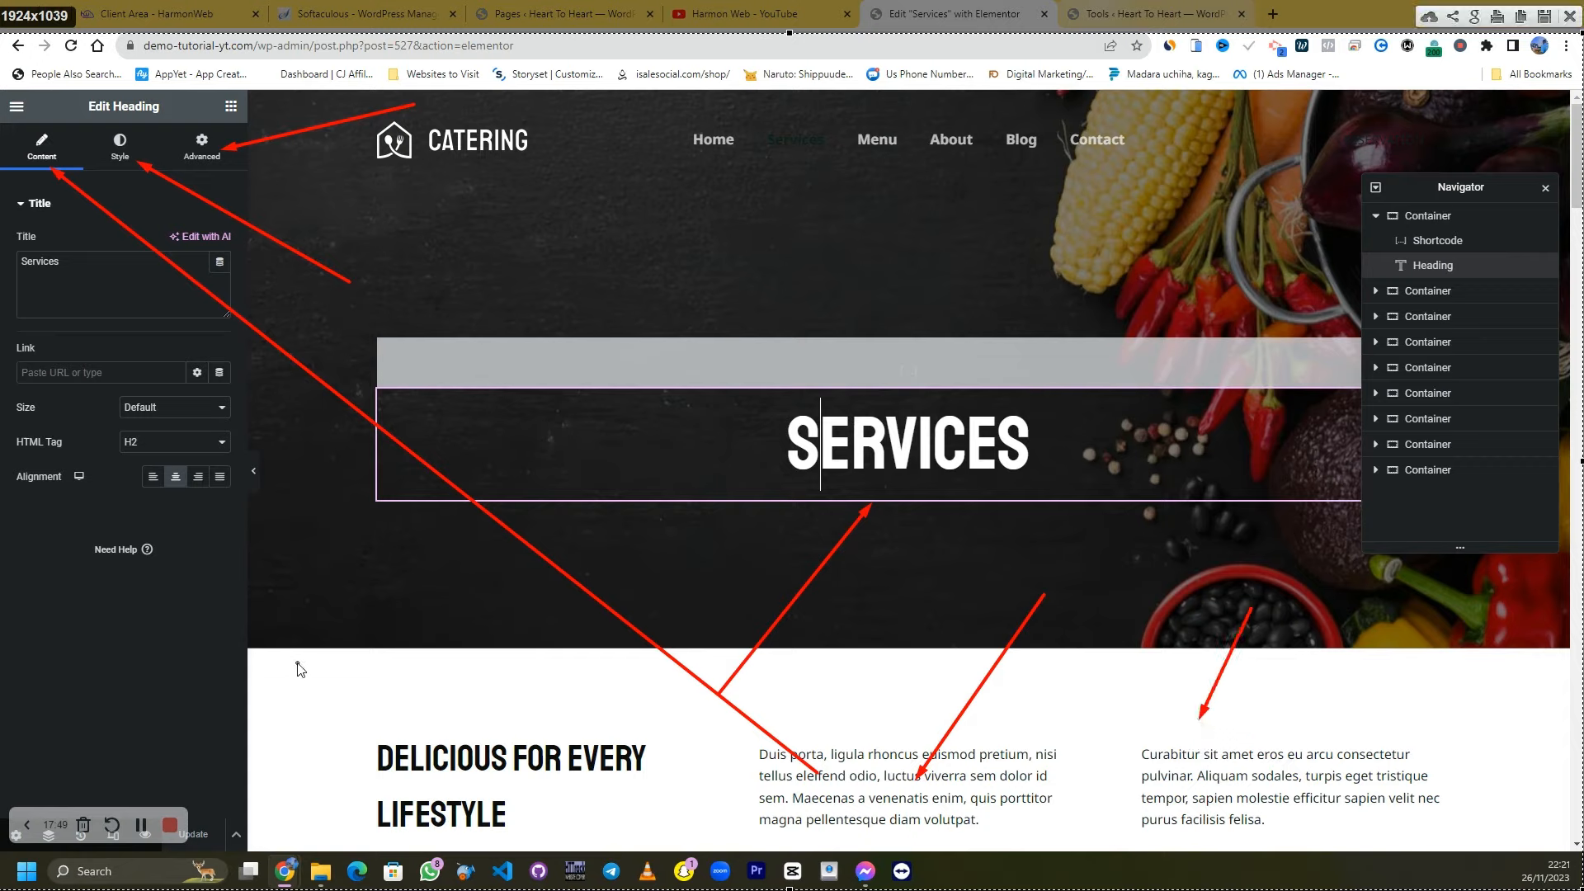
left_click_drag(298, 663, 401, 736)
left_click_drag(1429, 542, 1423, 492)
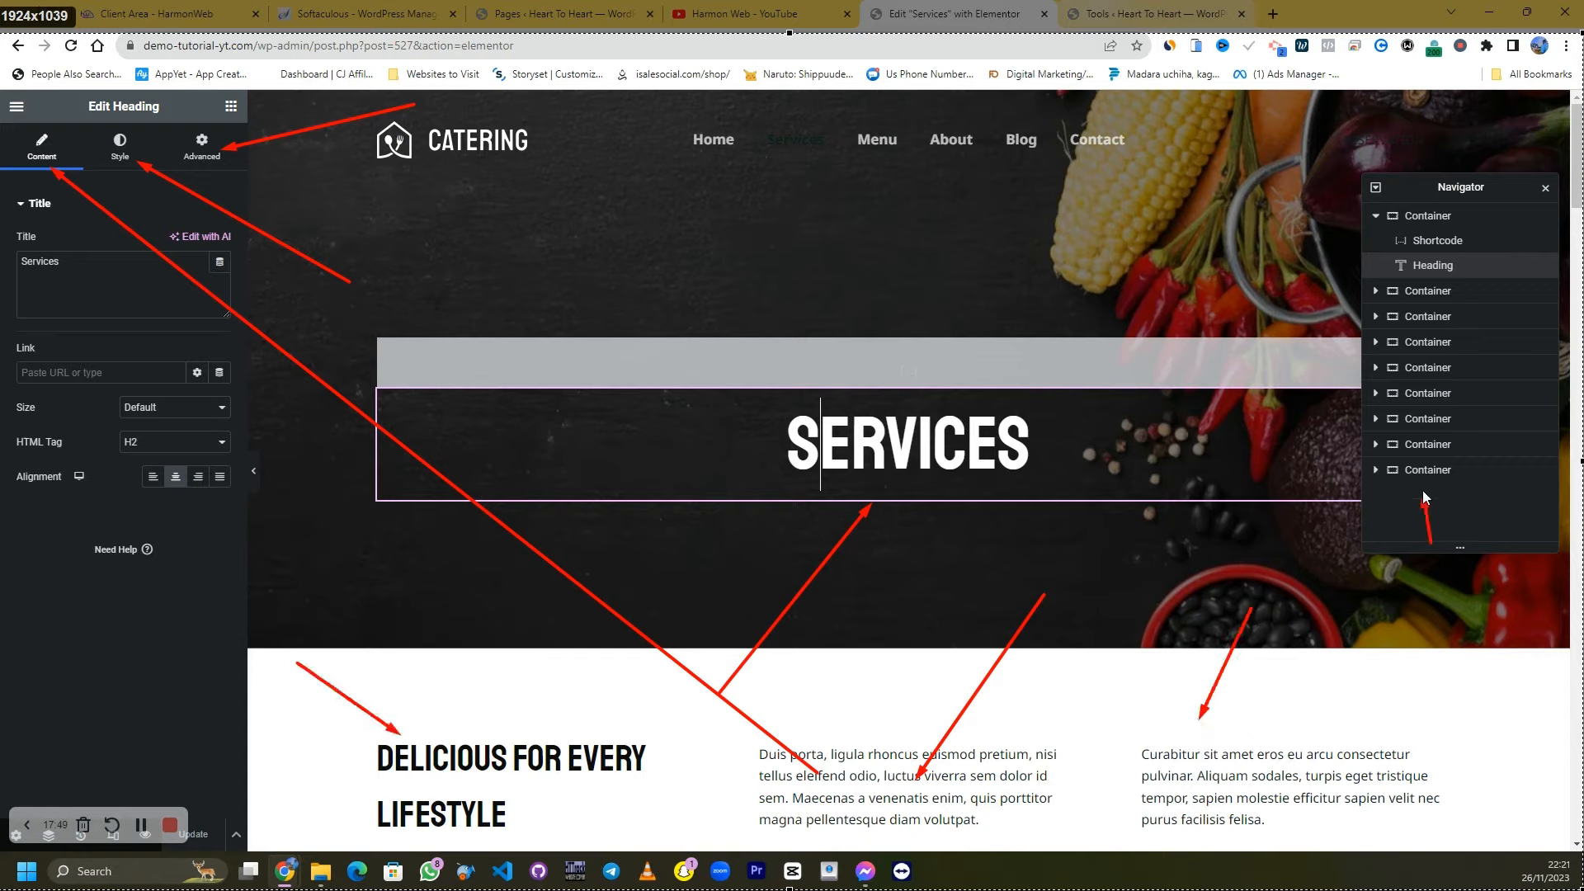
mouse_move(1531, 486)
left_mouse_down()
mouse_move(1470, 426)
mouse_move(1484, 292)
left_mouse_up()
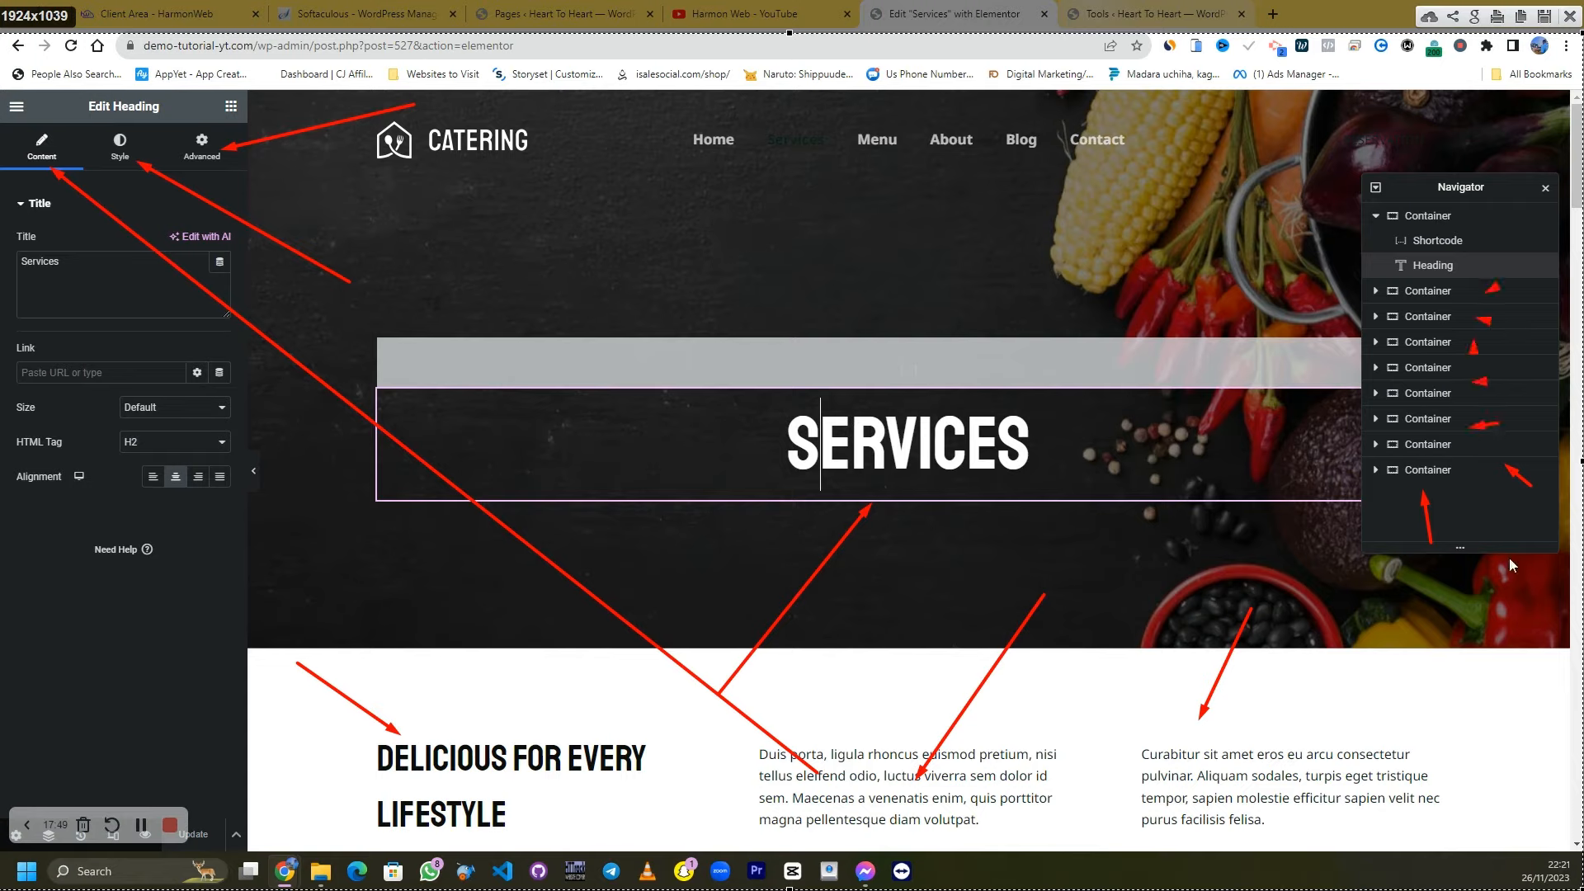
left_click(1568, 17)
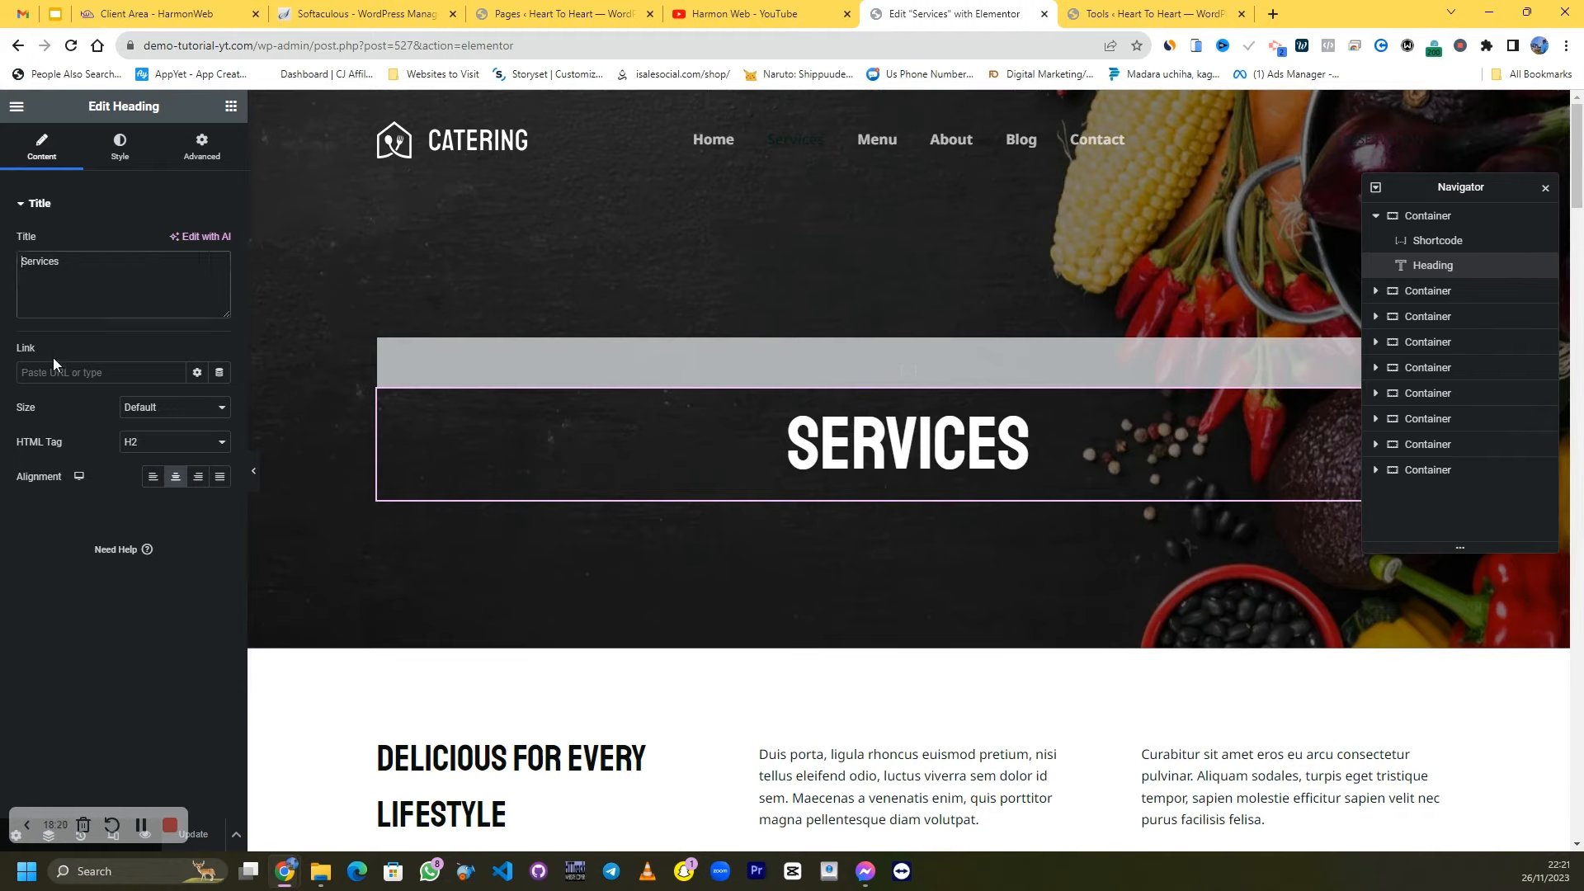
Change the title of the Services page's hero heading to "Our Services"
type("Our")
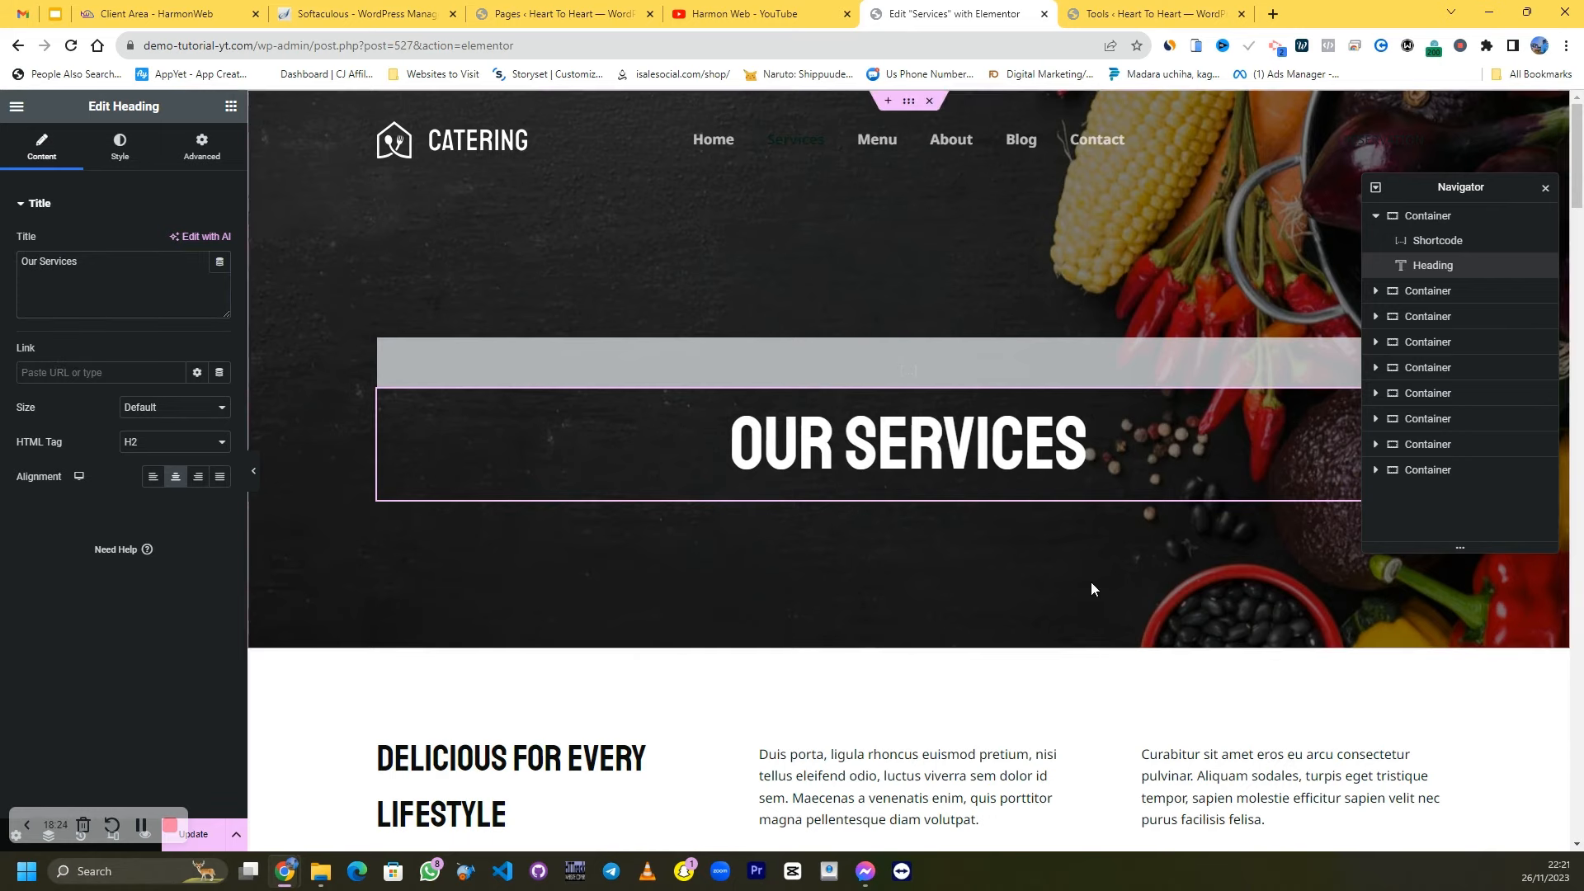
Open the text block starting with "Curabitur sit amet" in the Delicious For Every Lifestyle section for editing
scroll(1135, 416, "down", 2)
scroll(1135, 416, "down", 4)
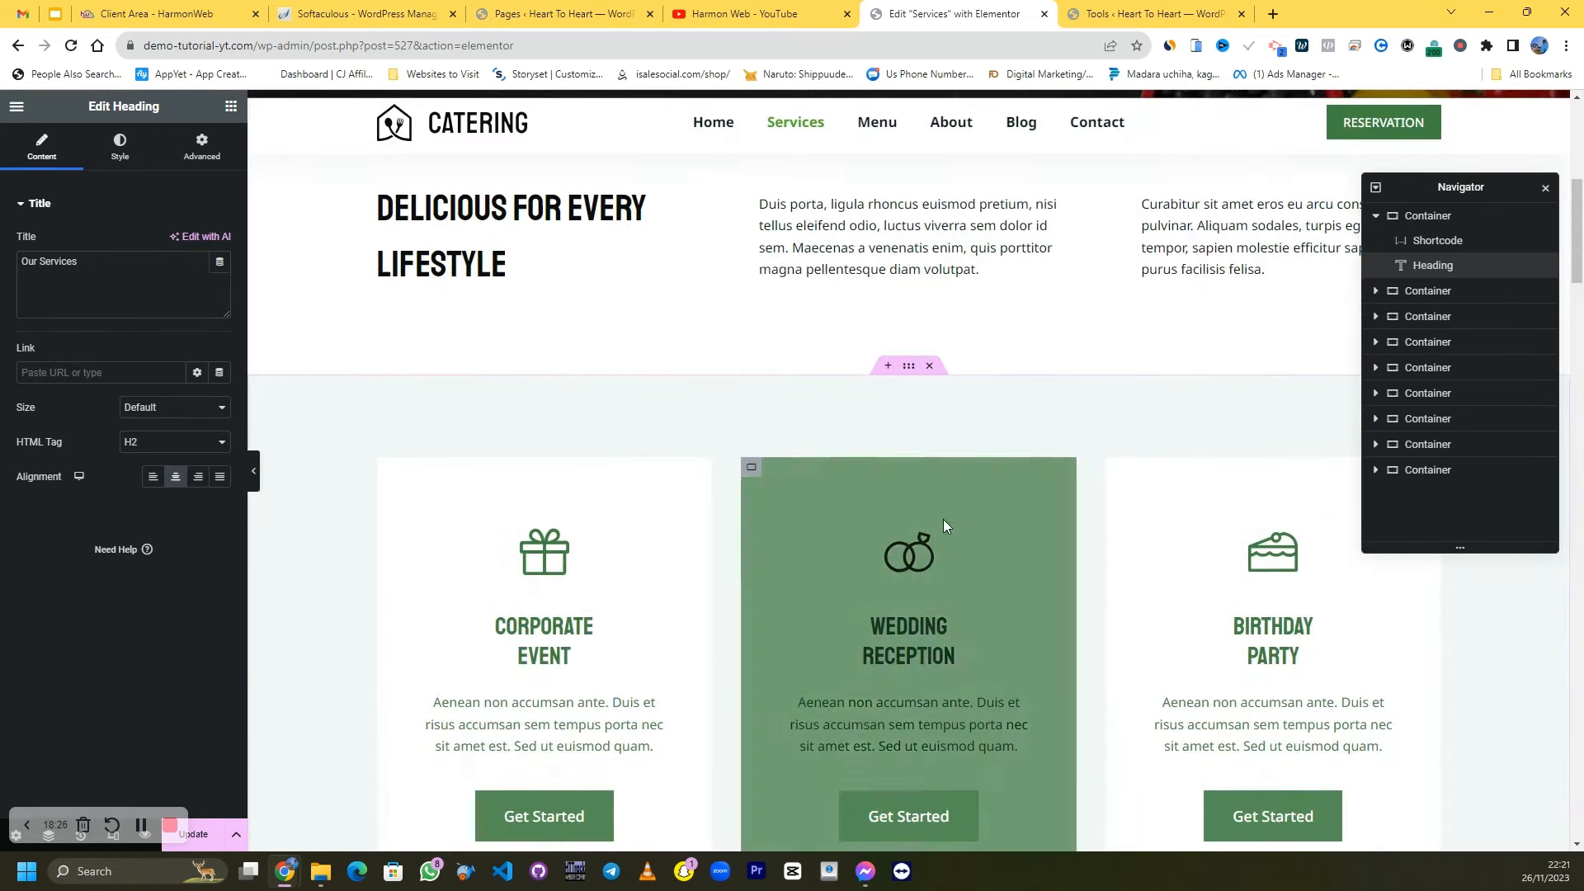
scroll(940, 512, "up", 4)
left_click(1237, 568)
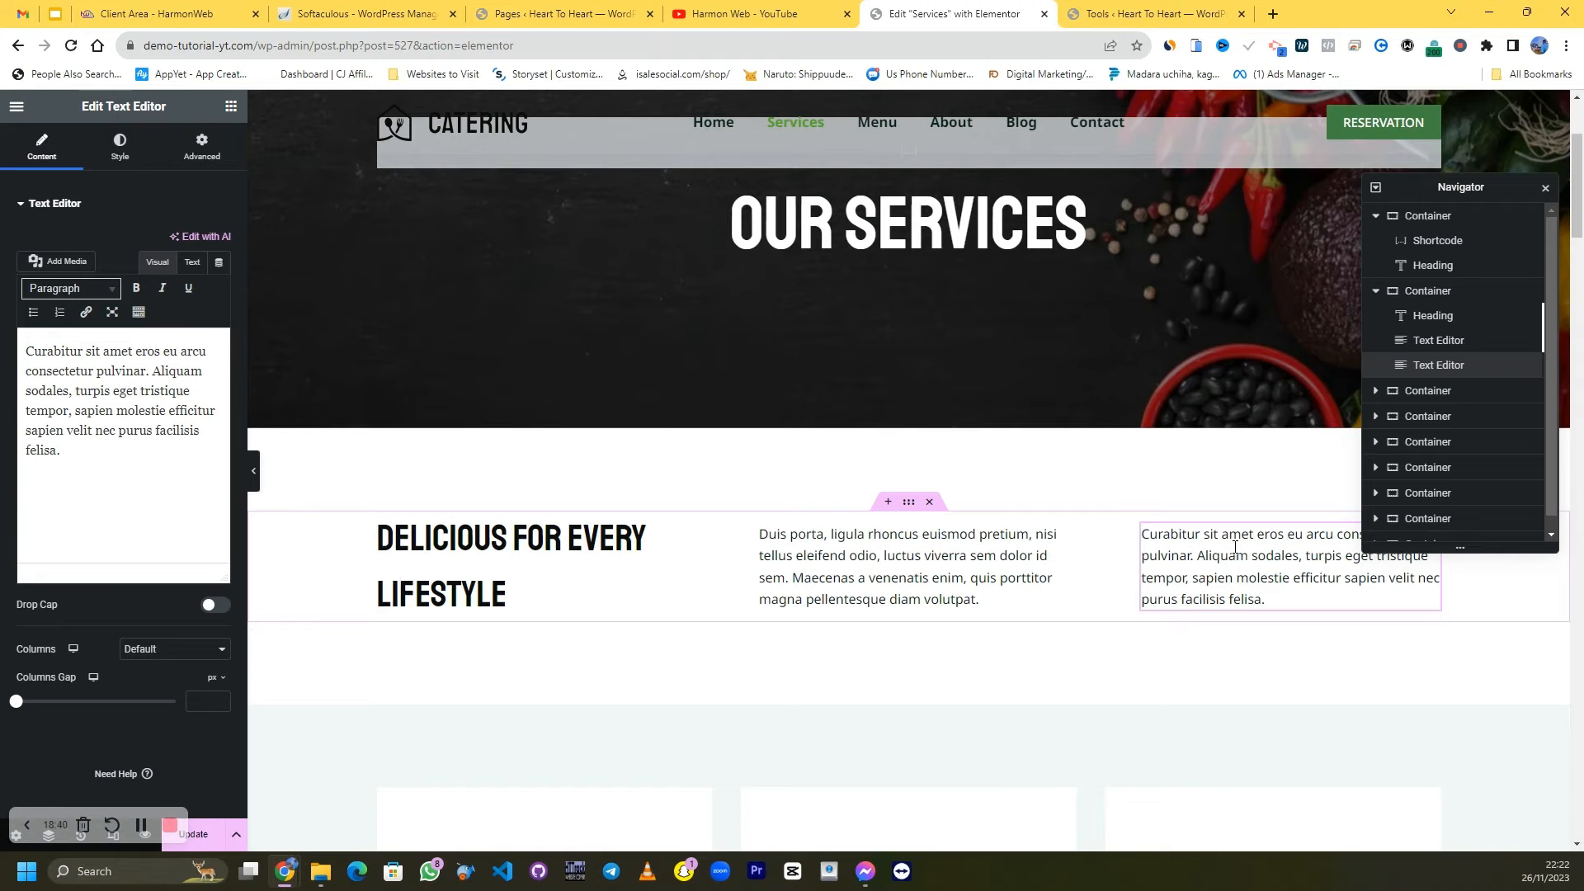
Look over the Services page's event cards, from Corporate Event to Social Events, and return to the first row
scroll(1235, 547, "up", 2)
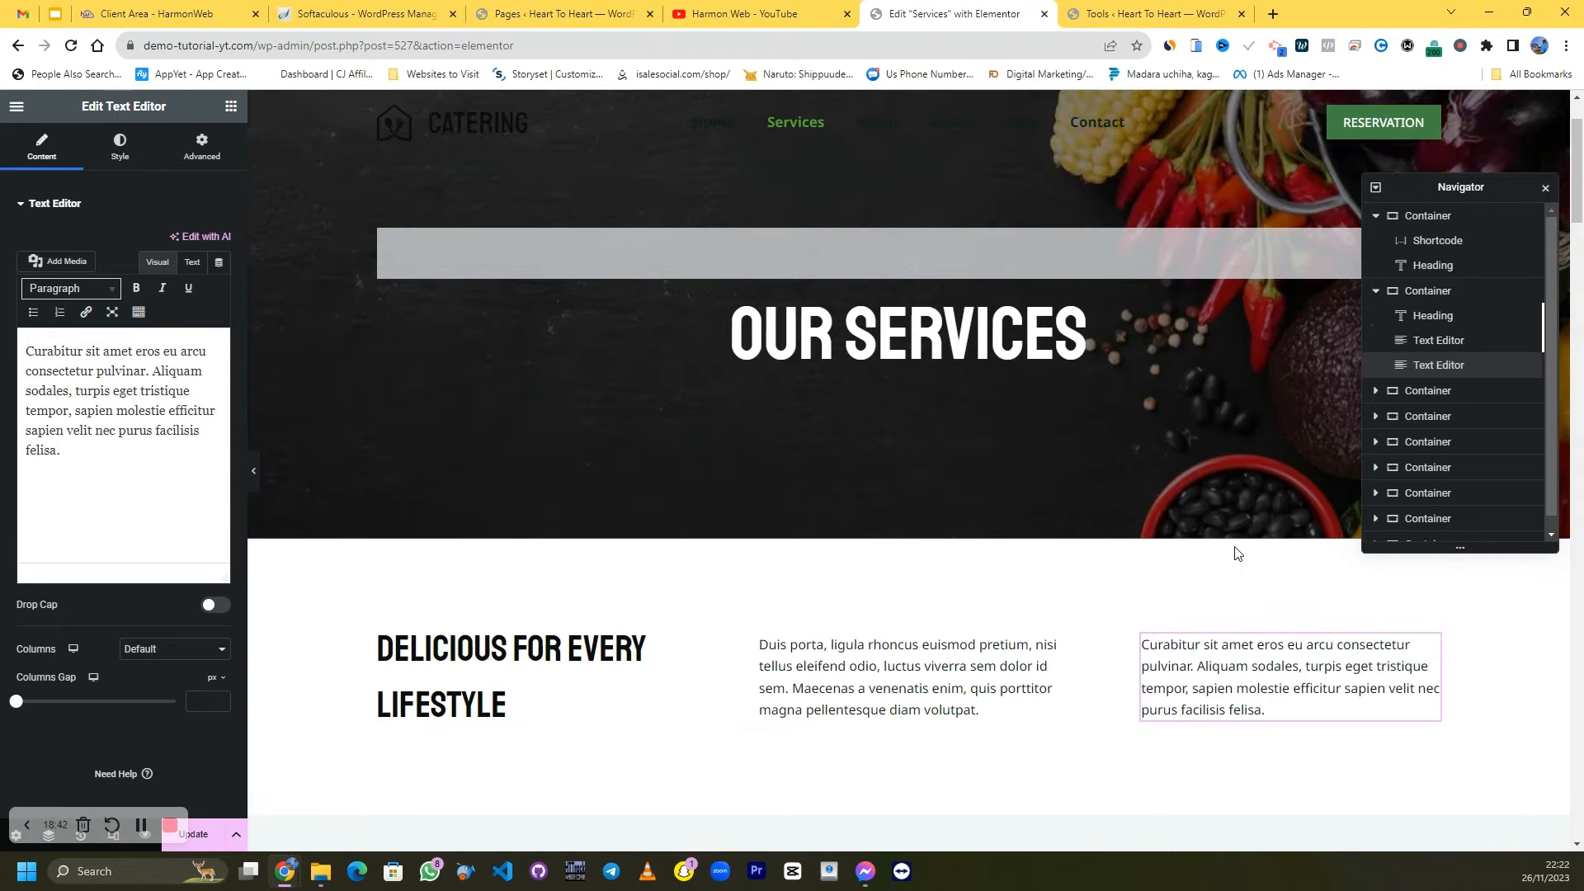
scroll(1237, 551, "down", 4)
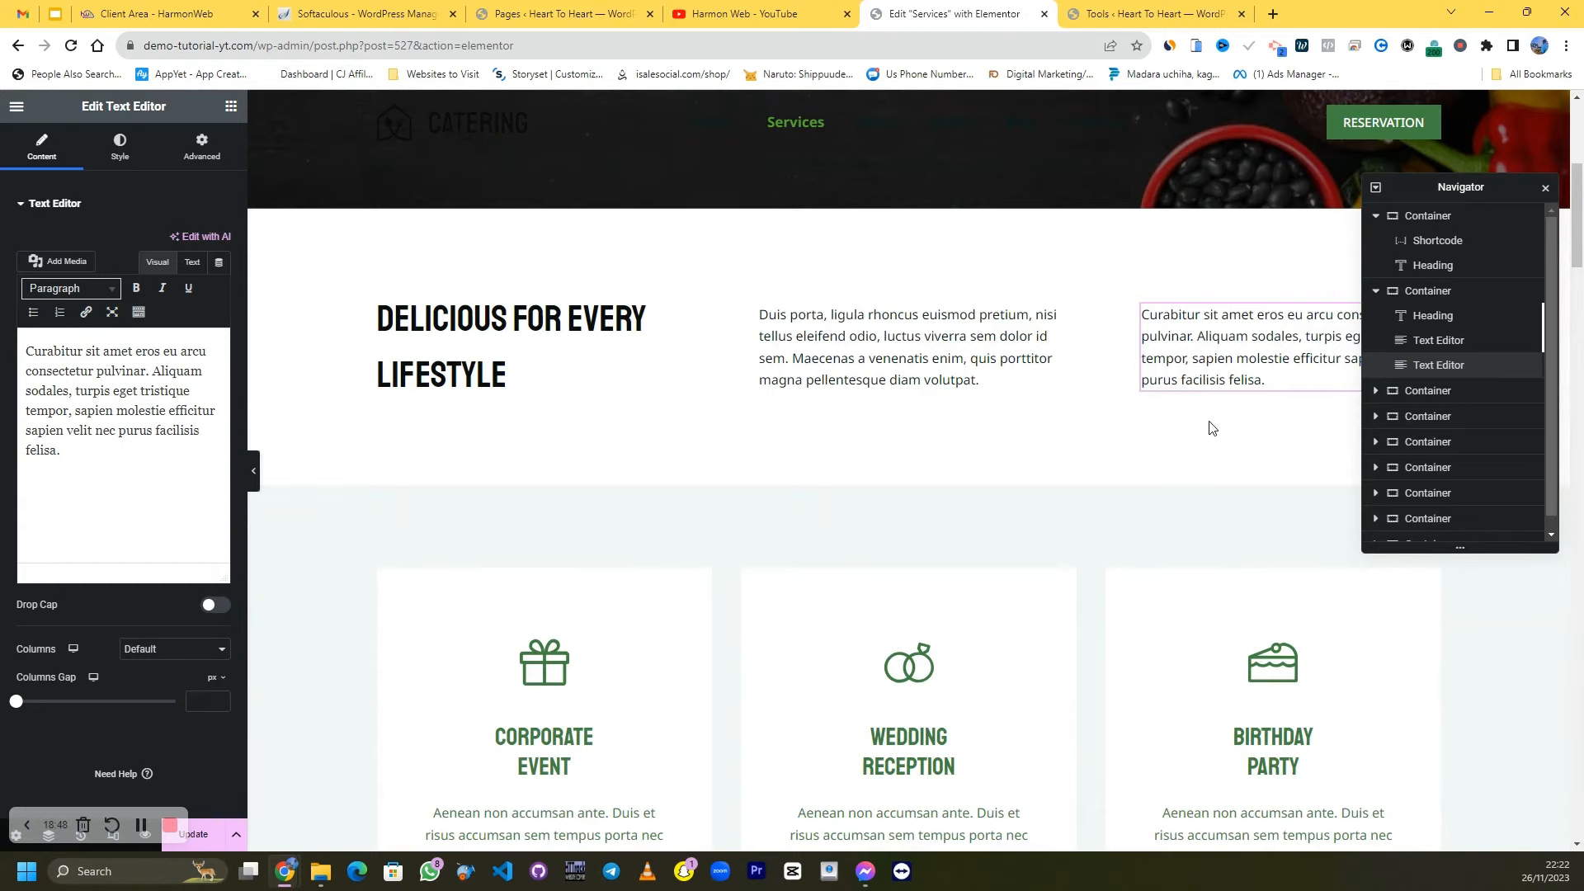
scroll(1207, 416, "down", 3)
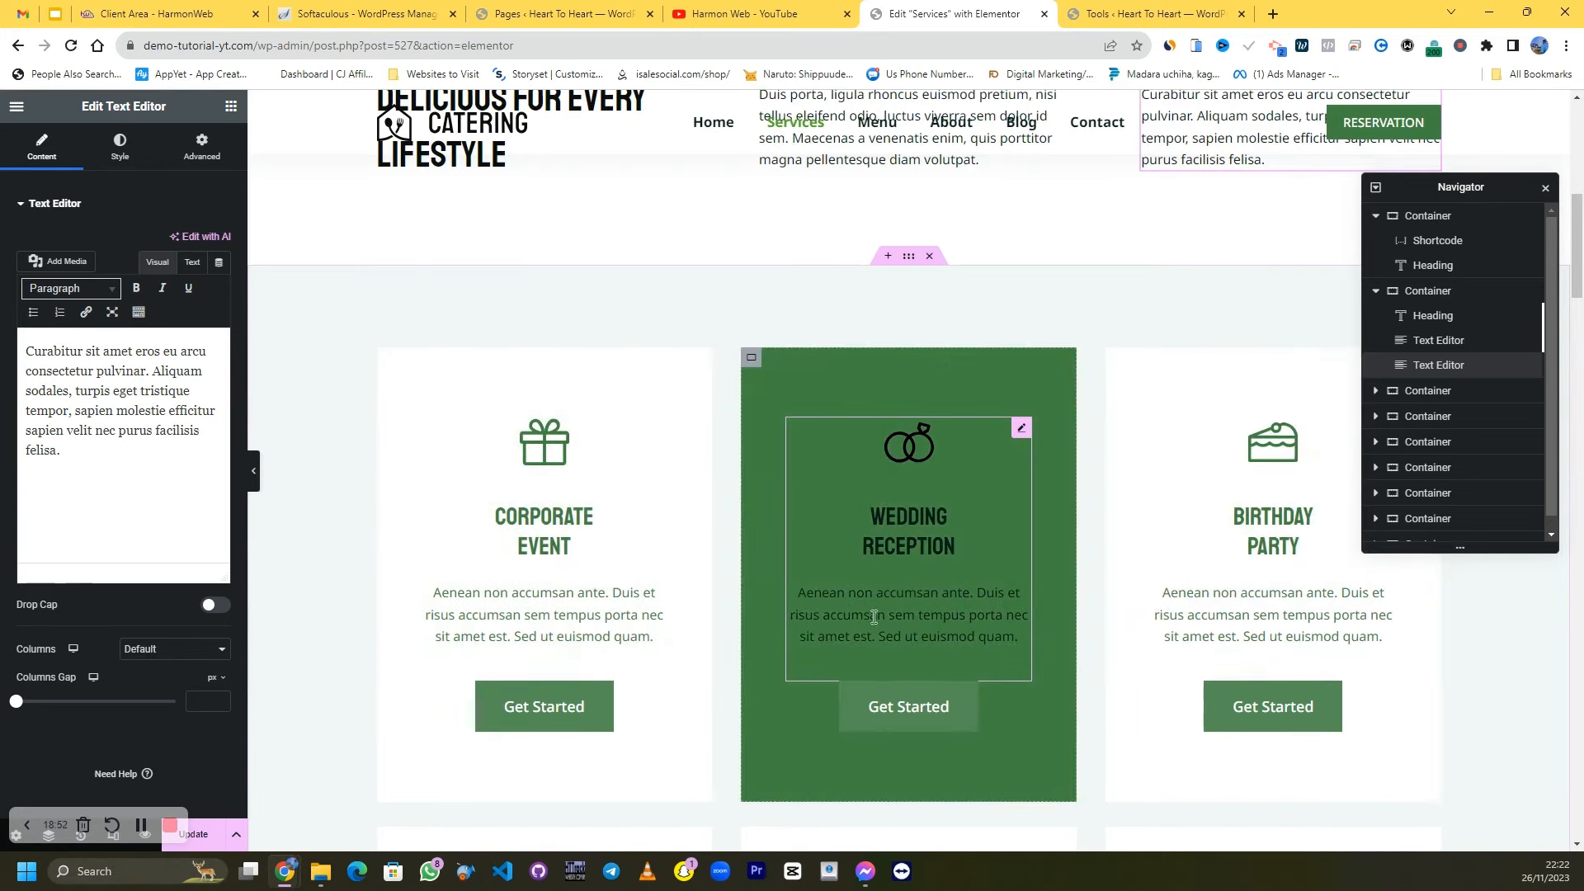
scroll(1205, 549, "down", 5)
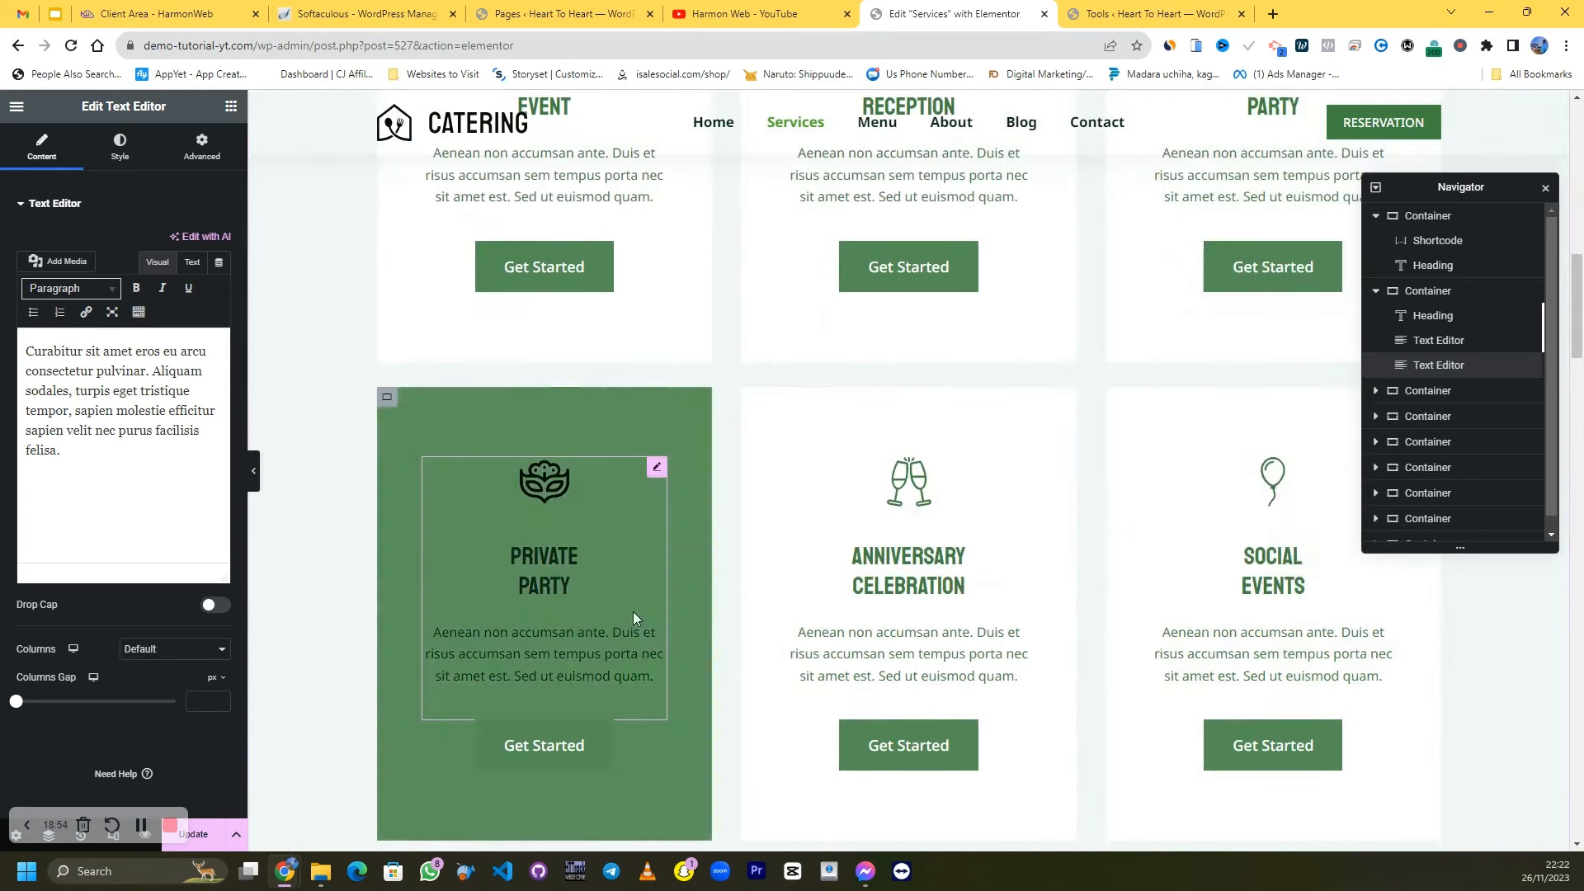
scroll(1186, 408, "down", 5)
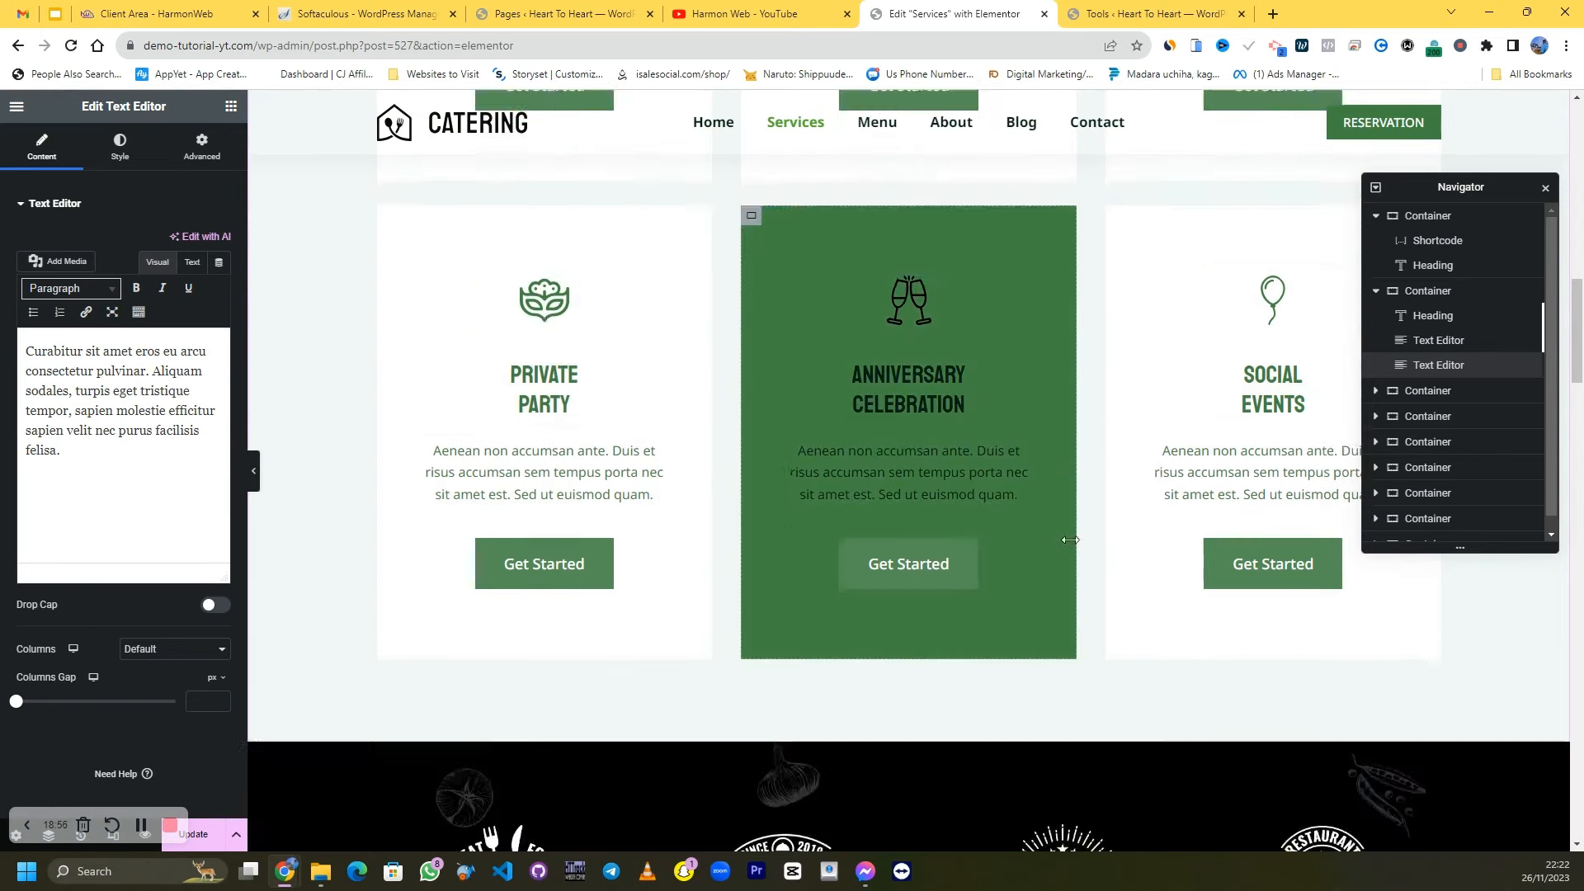
scroll(1185, 407, "up", 4)
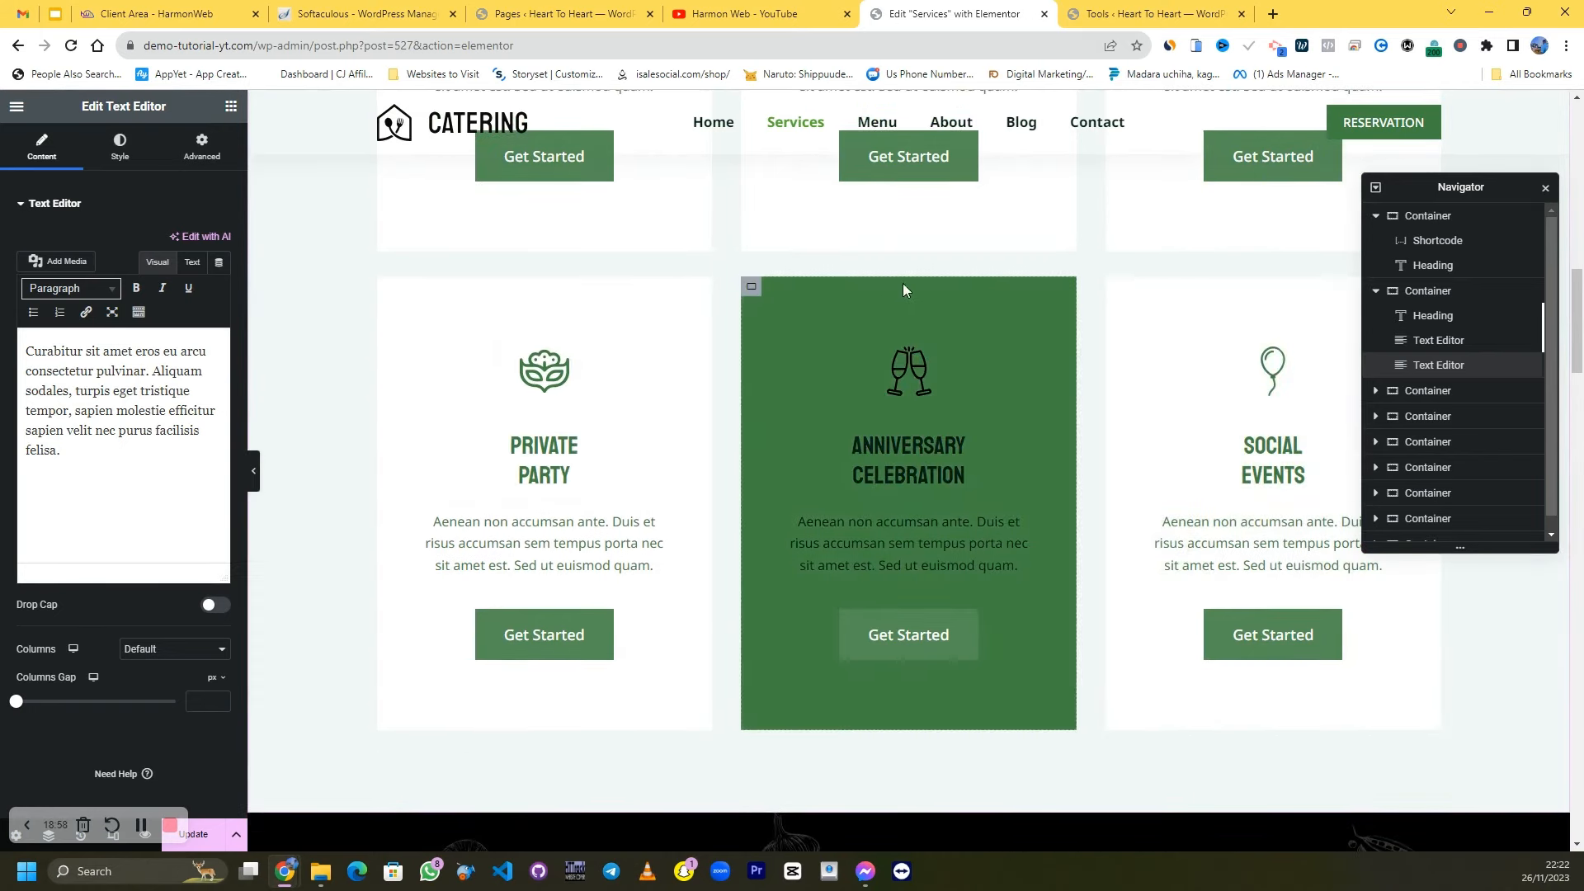
scroll(1153, 371, "up", 4)
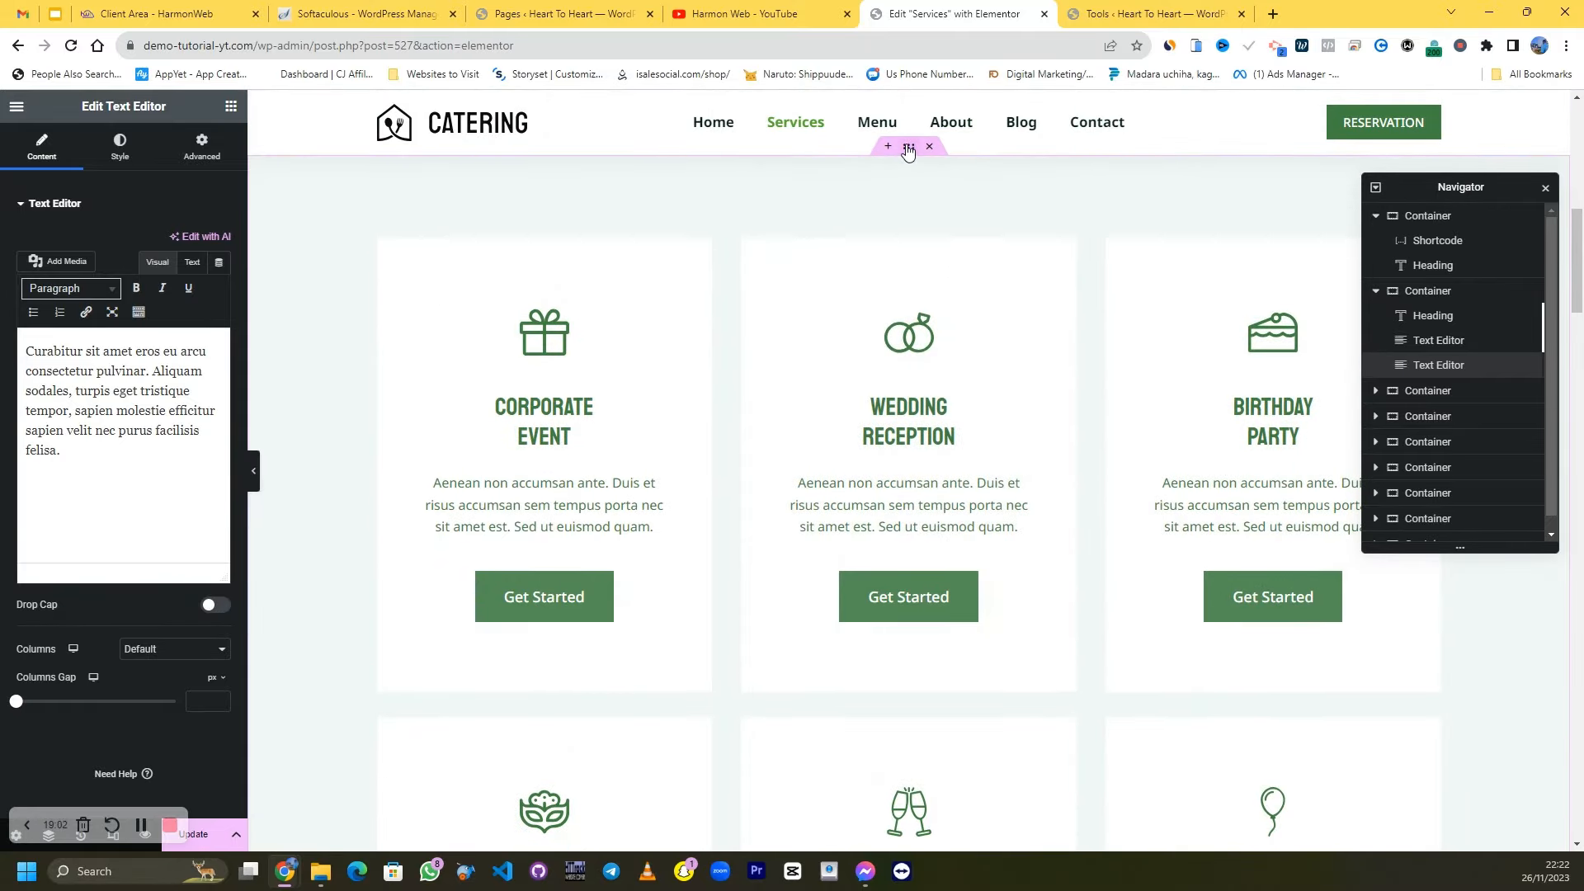
Duplicate the whole container of event cards on the Services page and check the copy down to its second row
left_click(908, 150)
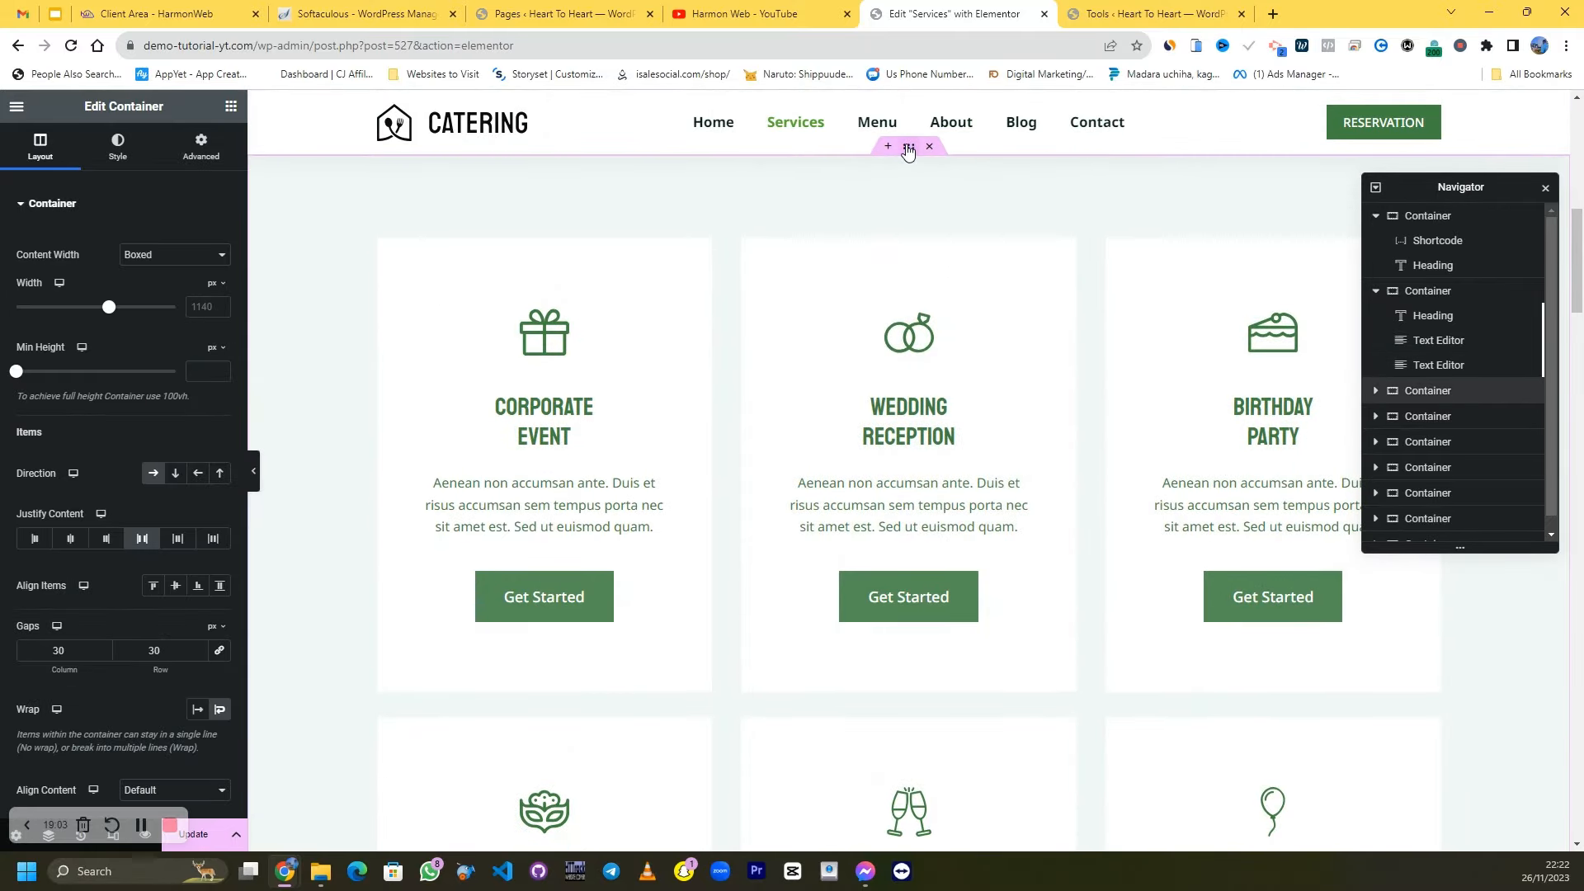
right_click(907, 150)
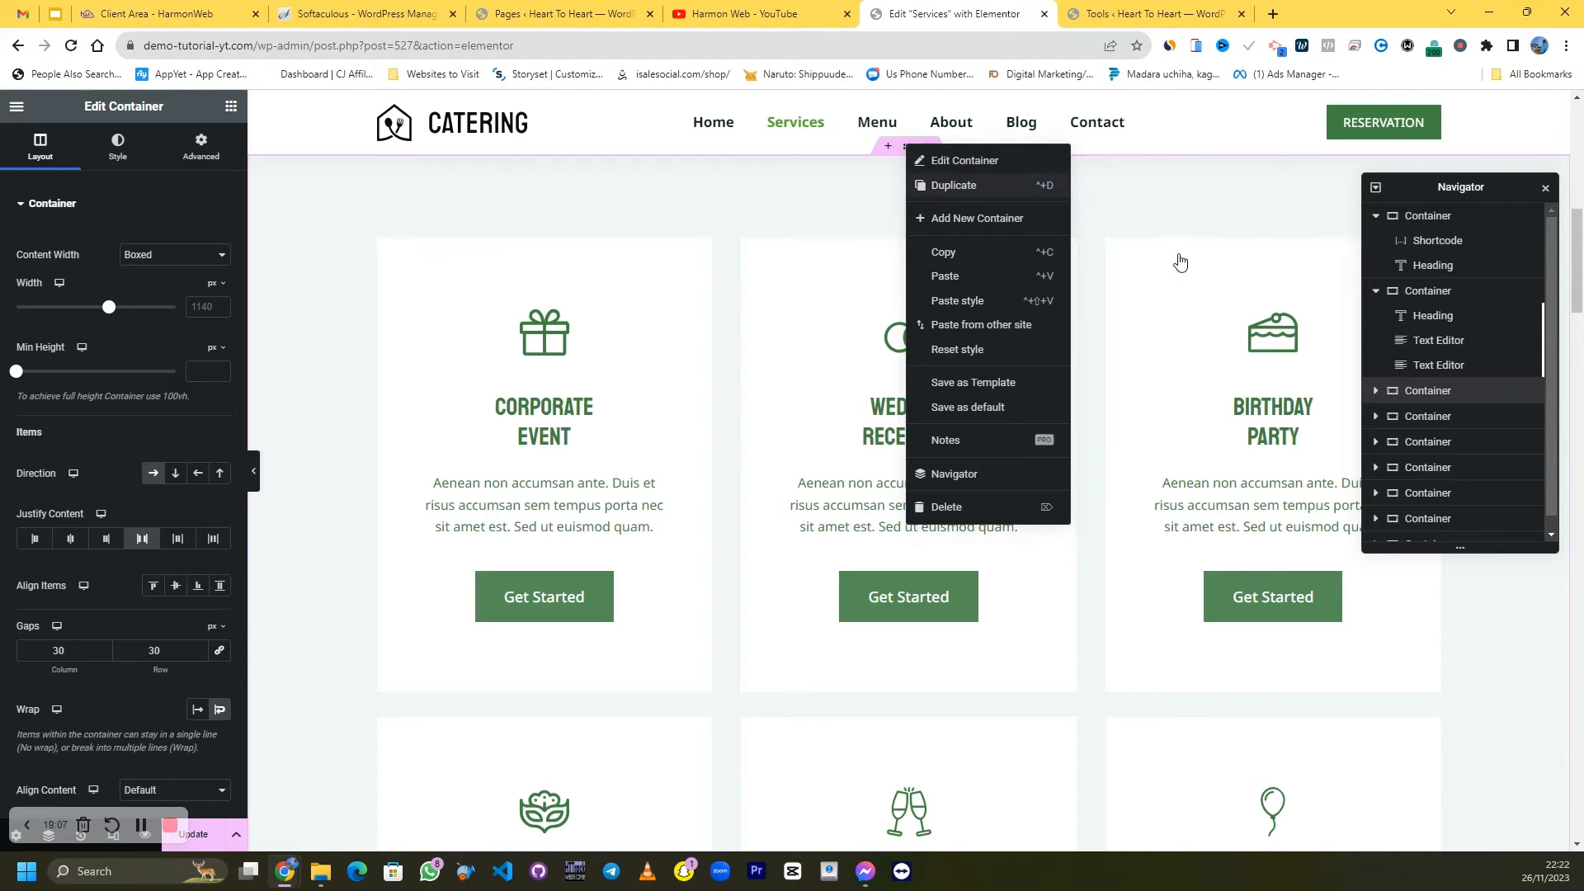
left_click(1043, 188)
scroll(1163, 273, "down", 5)
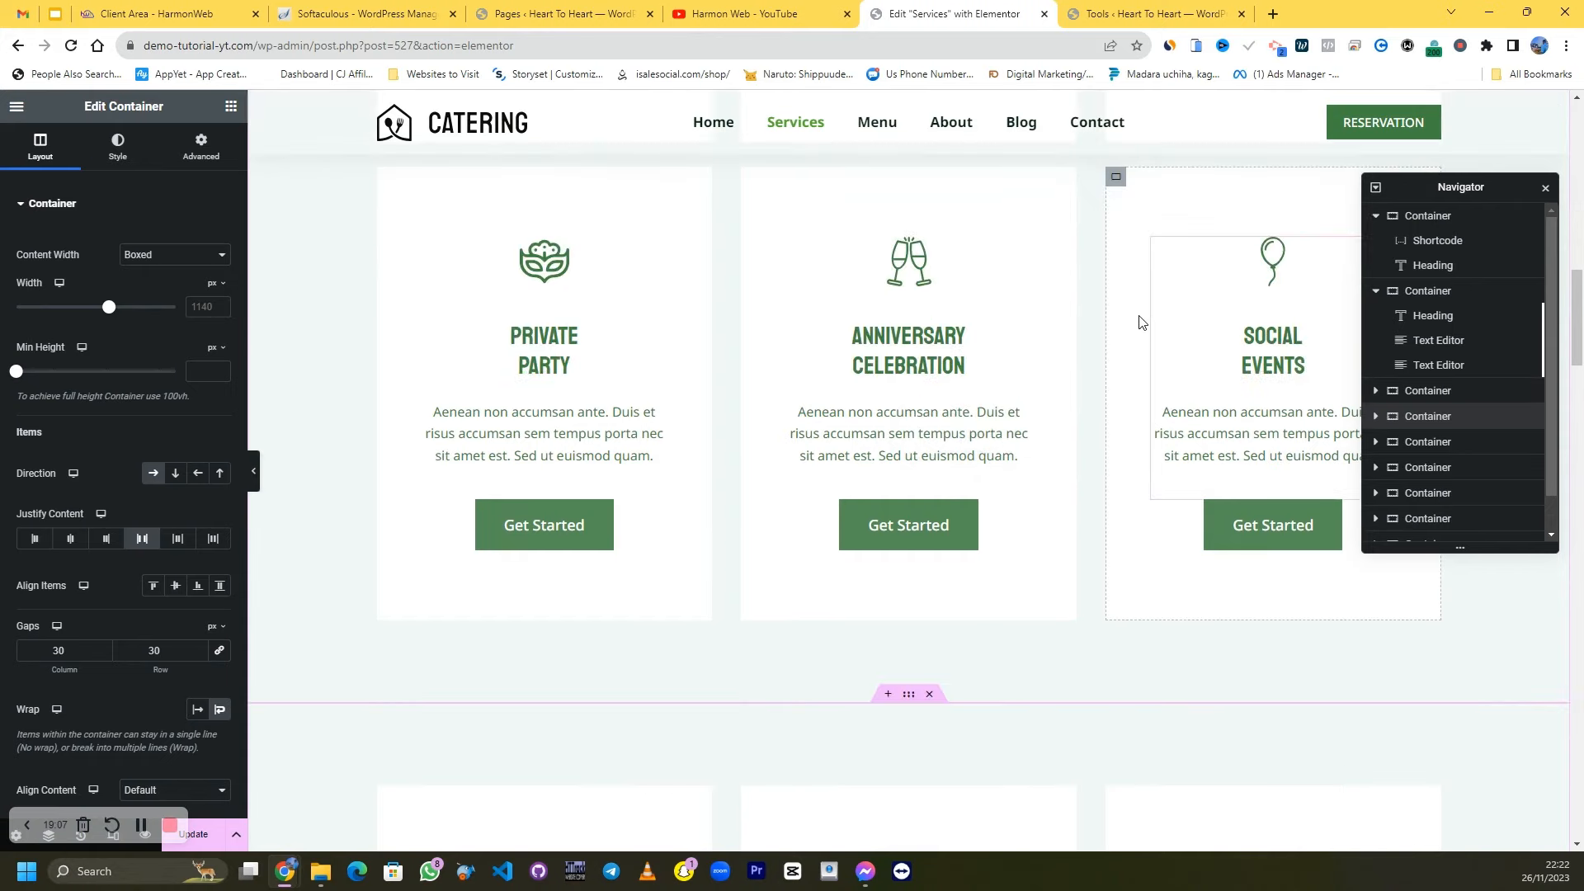
scroll(1138, 331, "down", 5)
scroll(1107, 483, "up", 3)
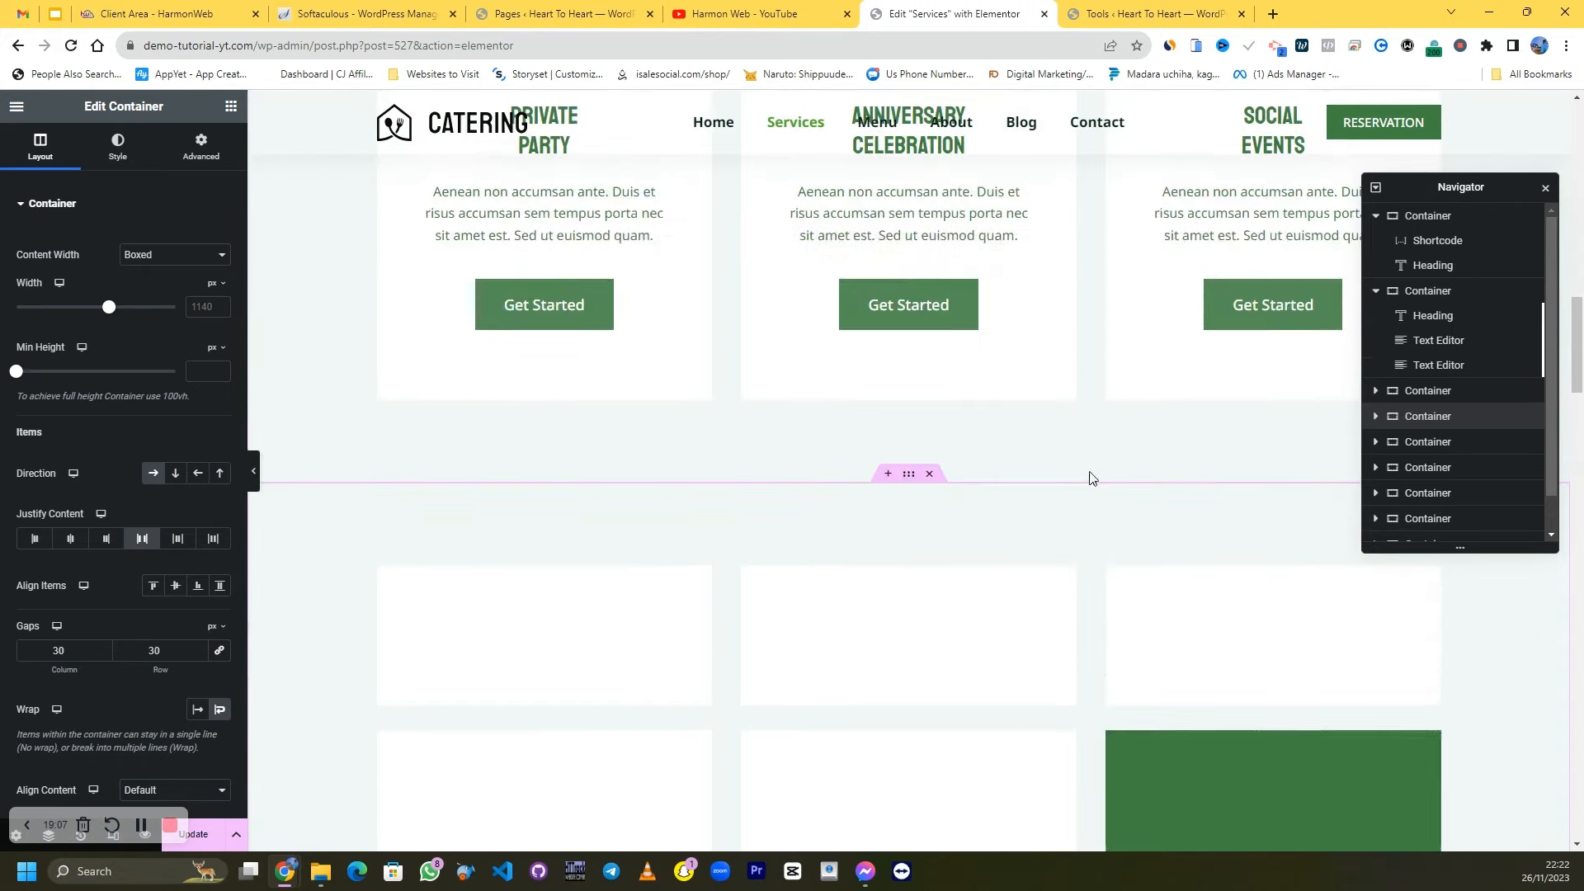
scroll(987, 272, "down", 2)
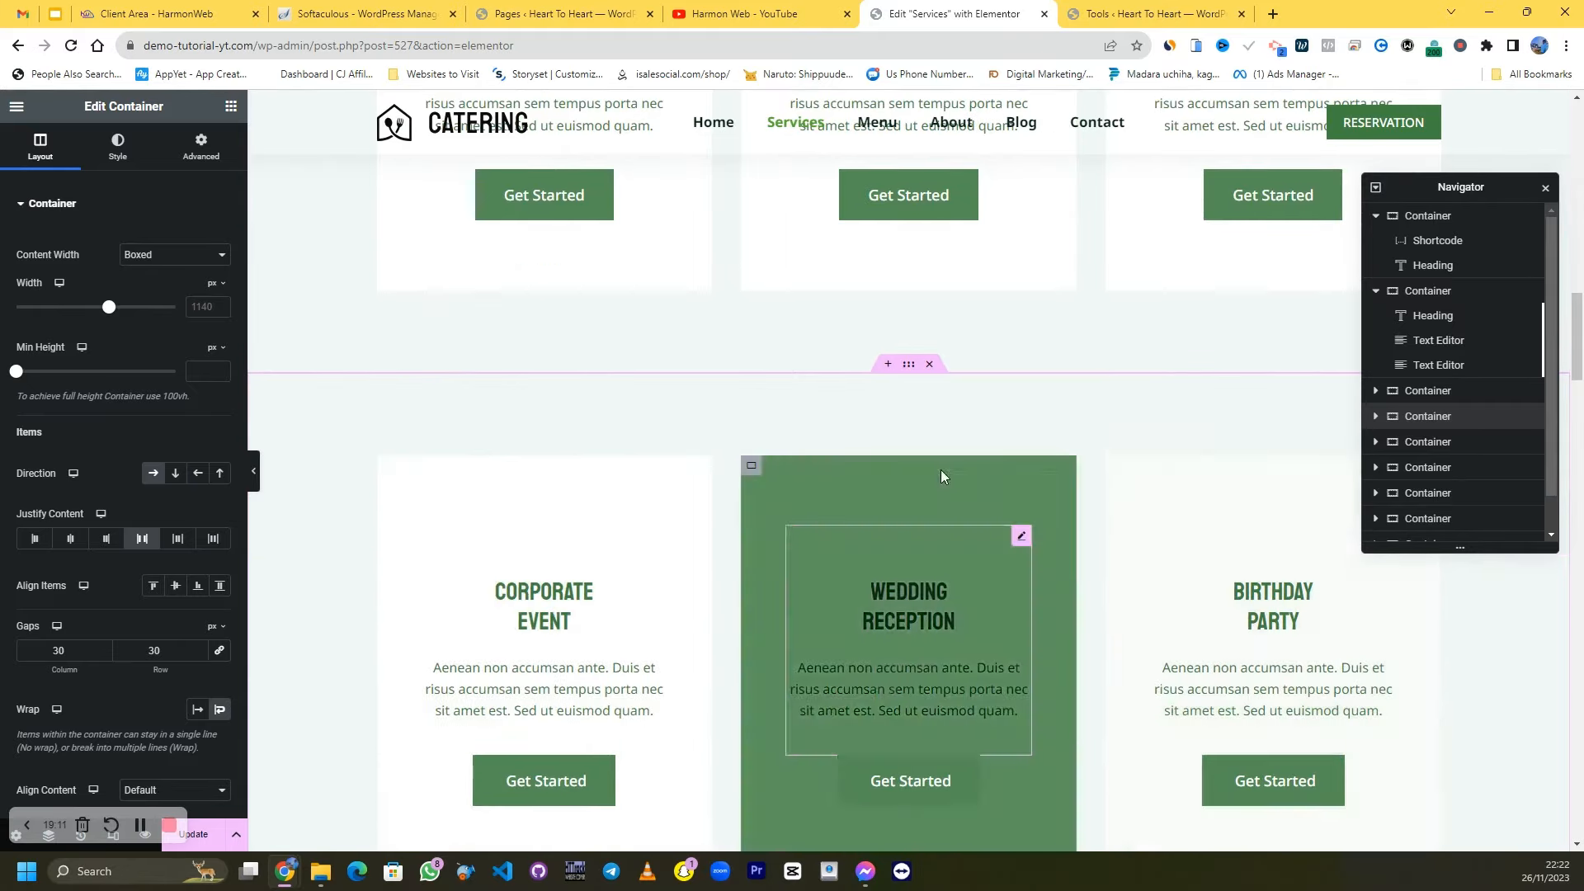
scroll(923, 462, "up", 4)
scroll(907, 445, "up", 5)
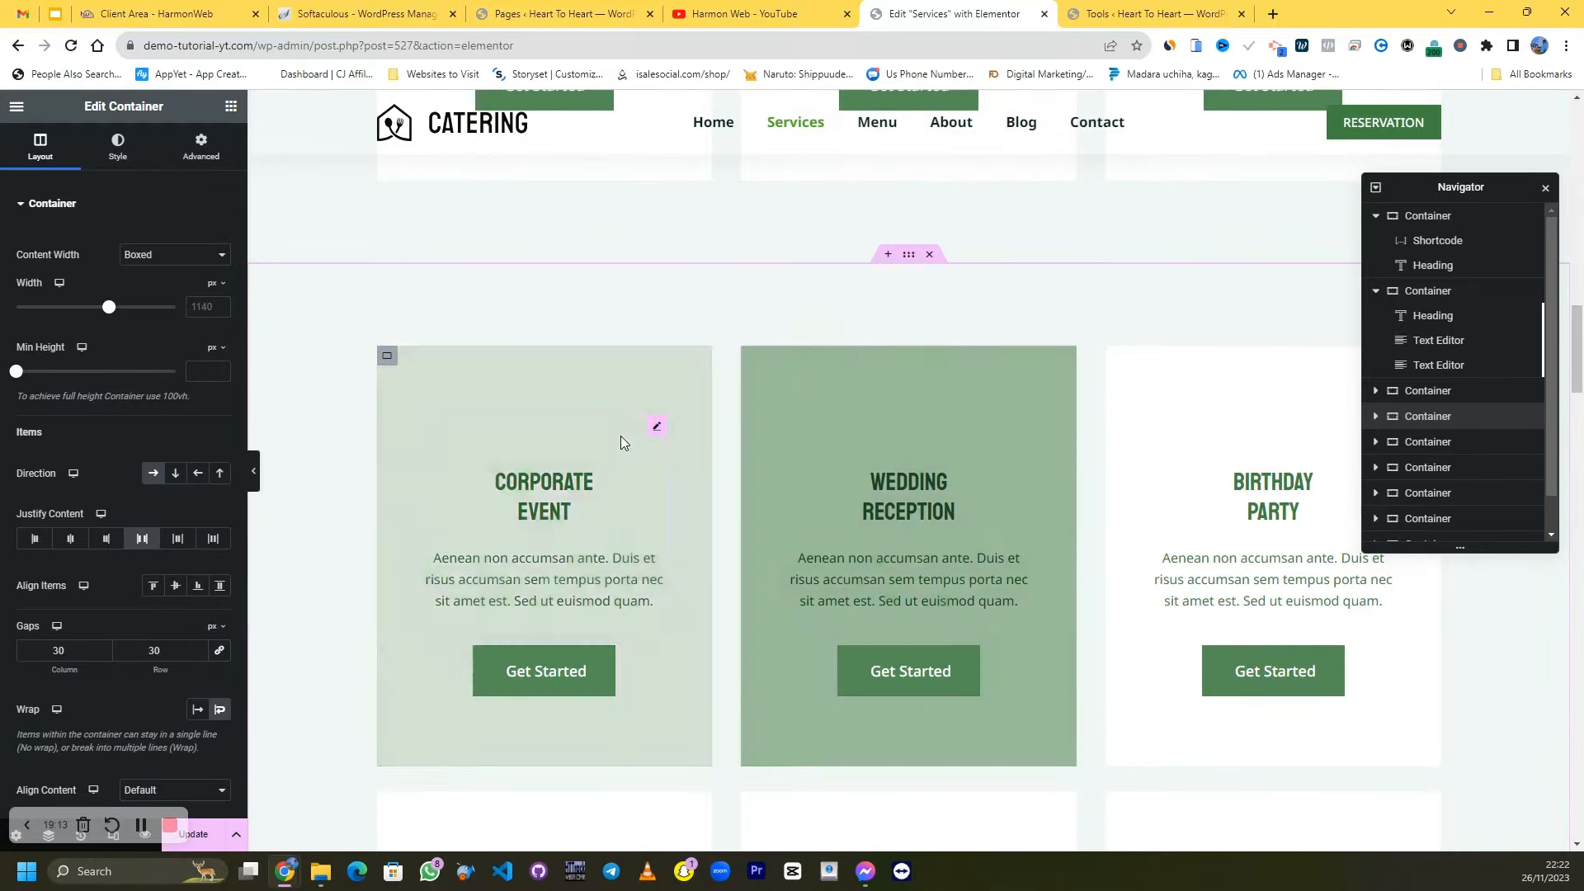
scroll(880, 501, "down", 2)
scroll(880, 501, "down", 4)
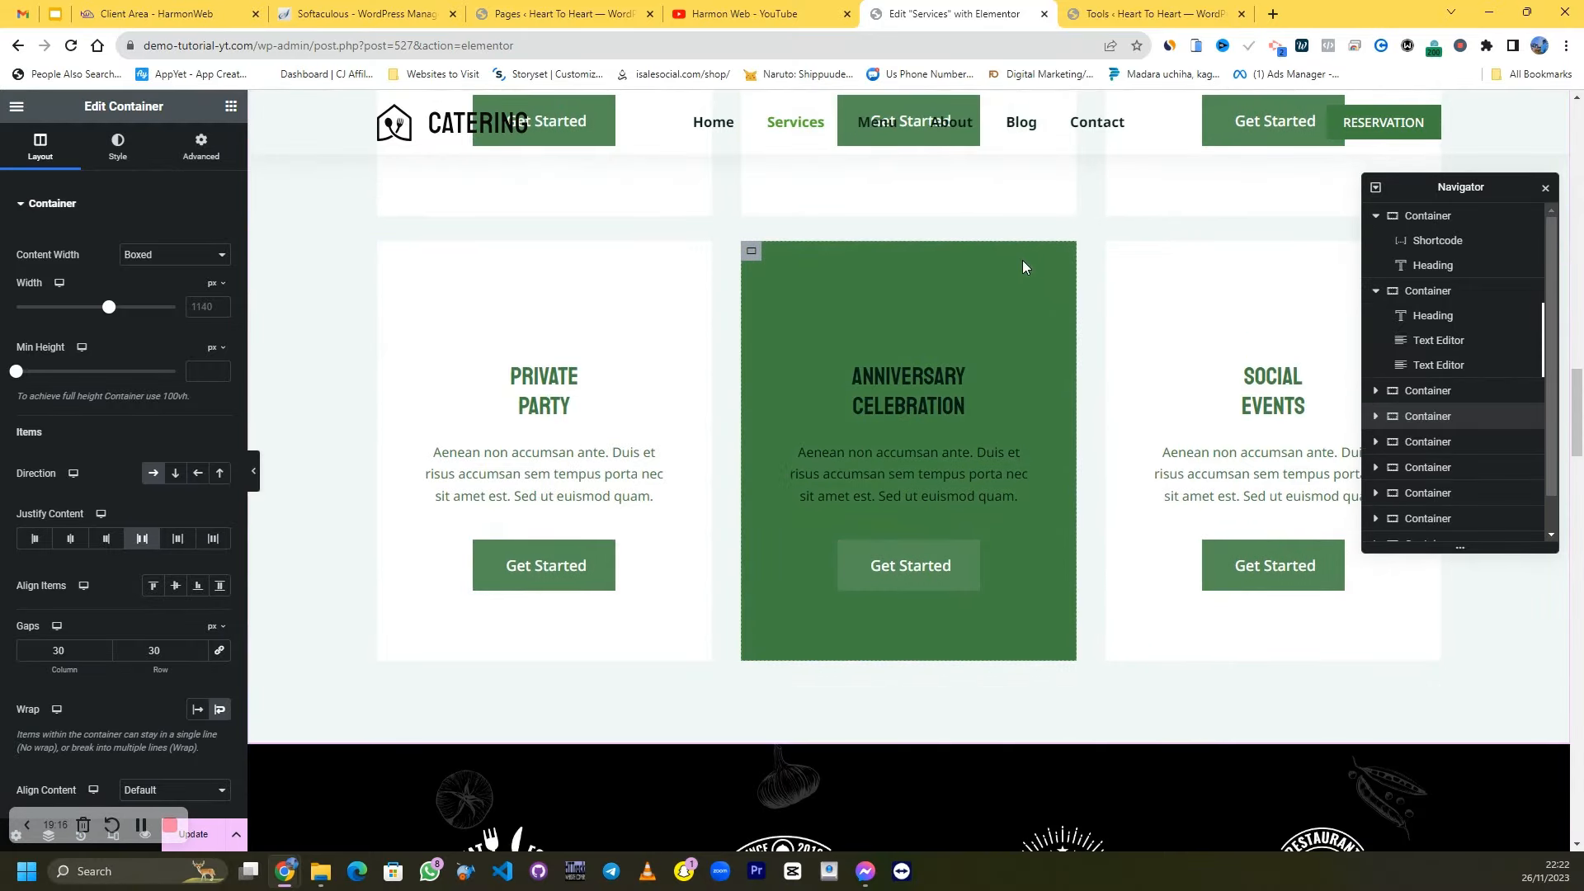
Delete the Anniversary Celebration and Private Party cards from the duplicated event cards container
right_click(1022, 259)
left_click(1093, 627)
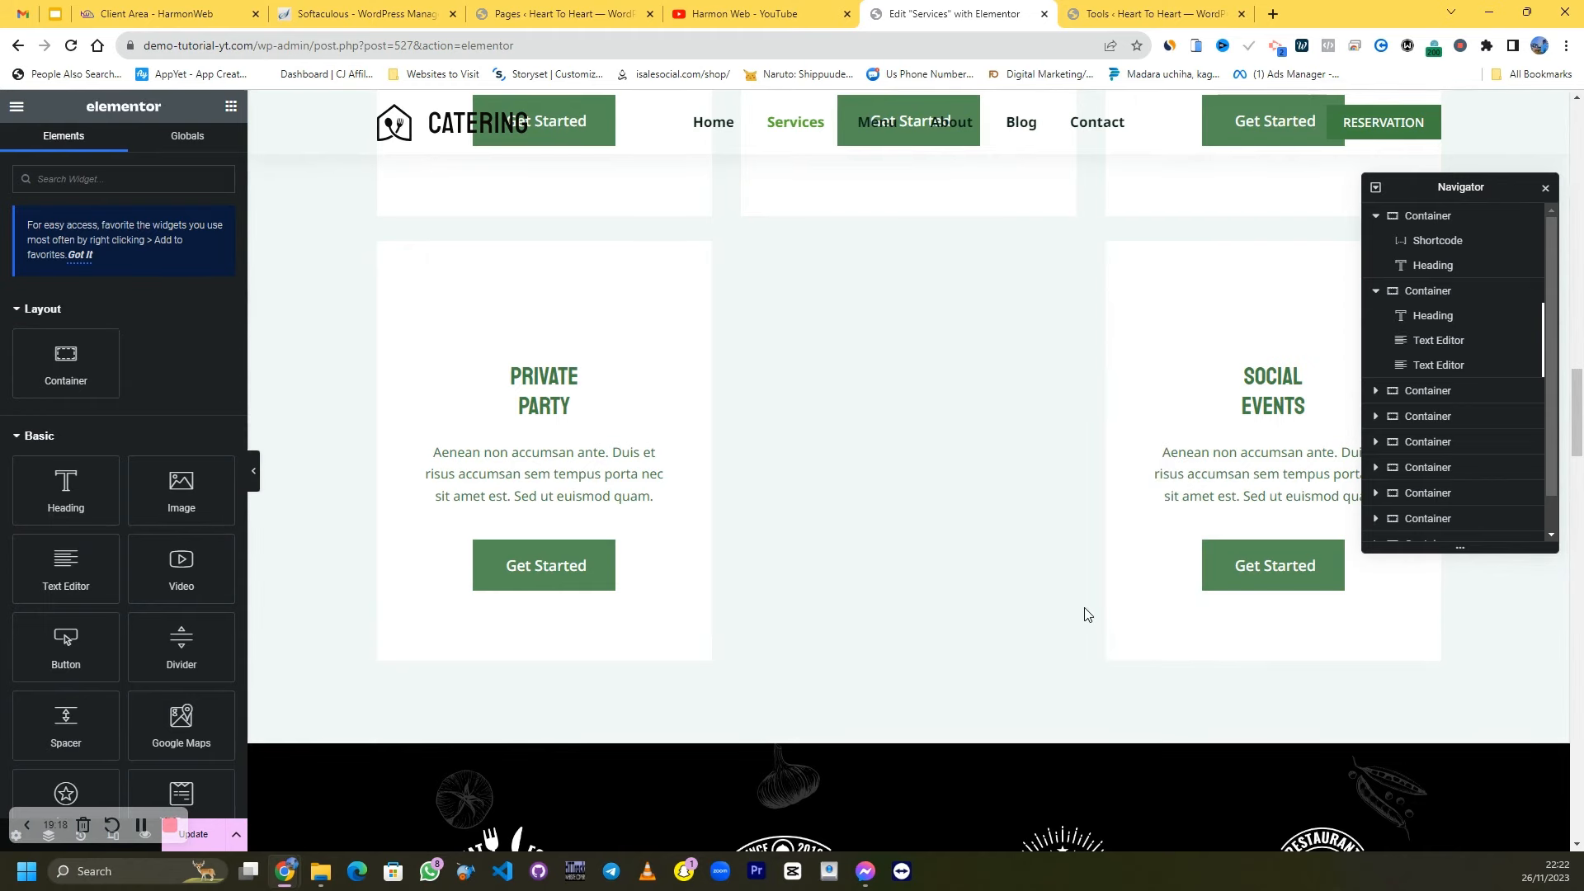
scroll(1084, 402, "up", 4)
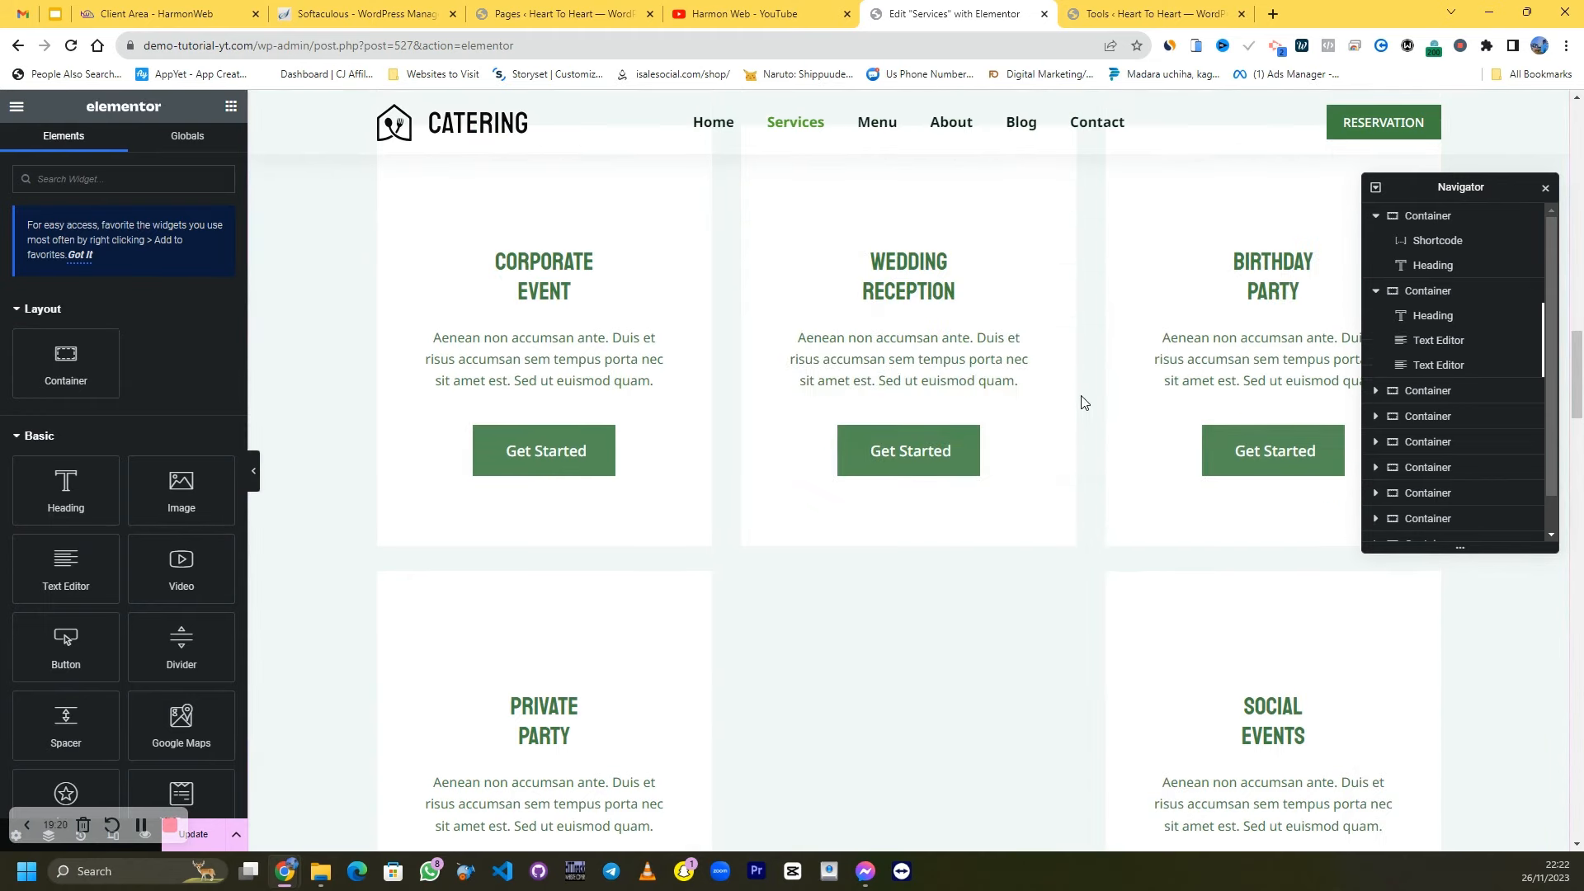
right_click(708, 631)
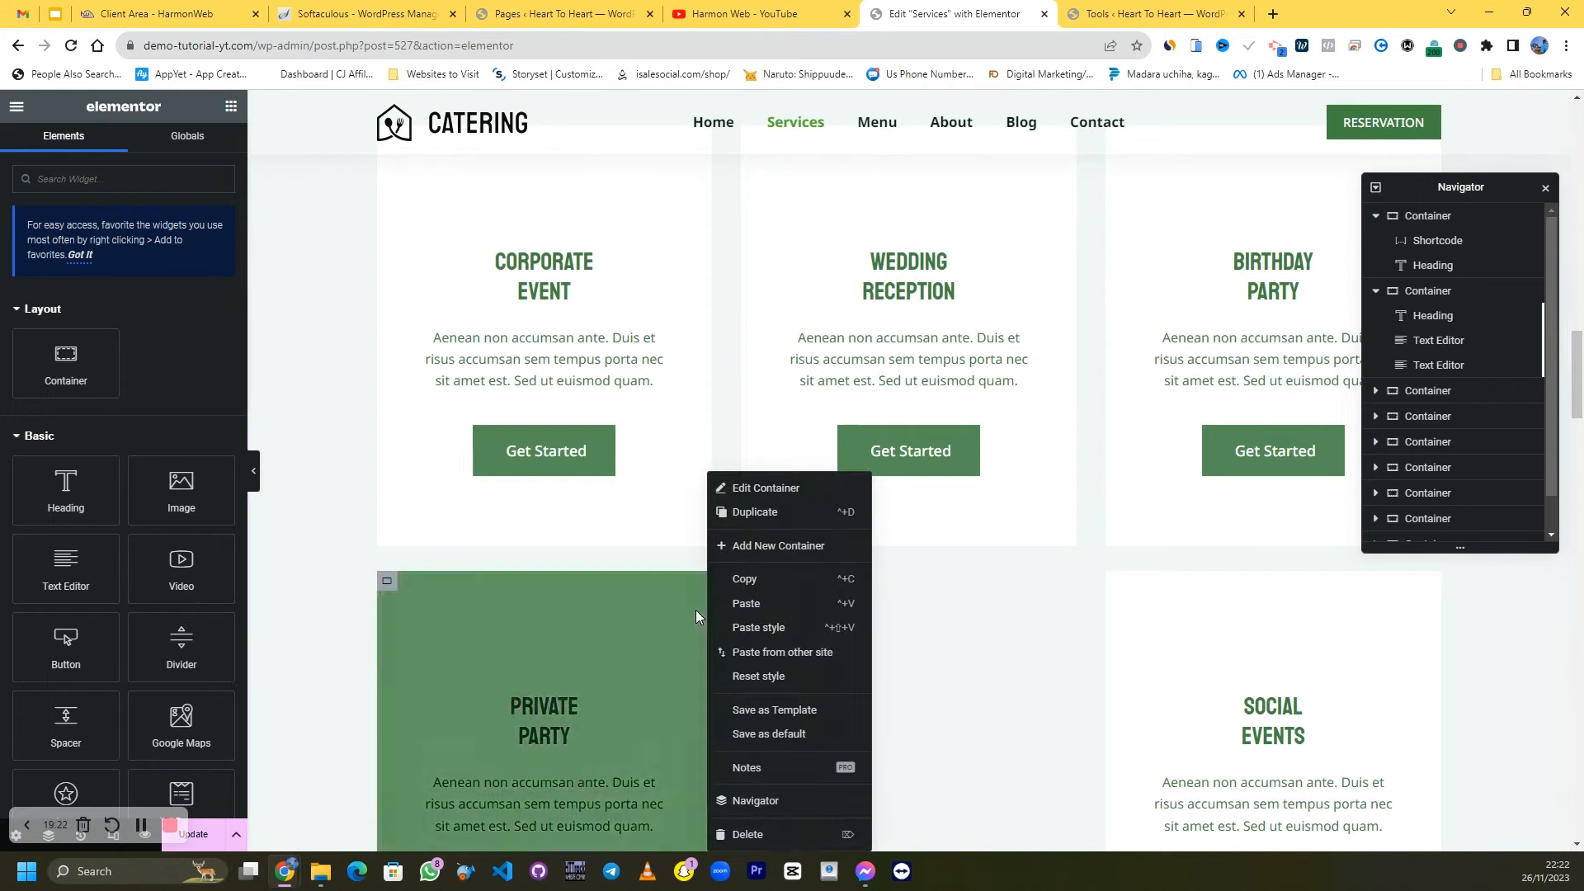
left_click(780, 839)
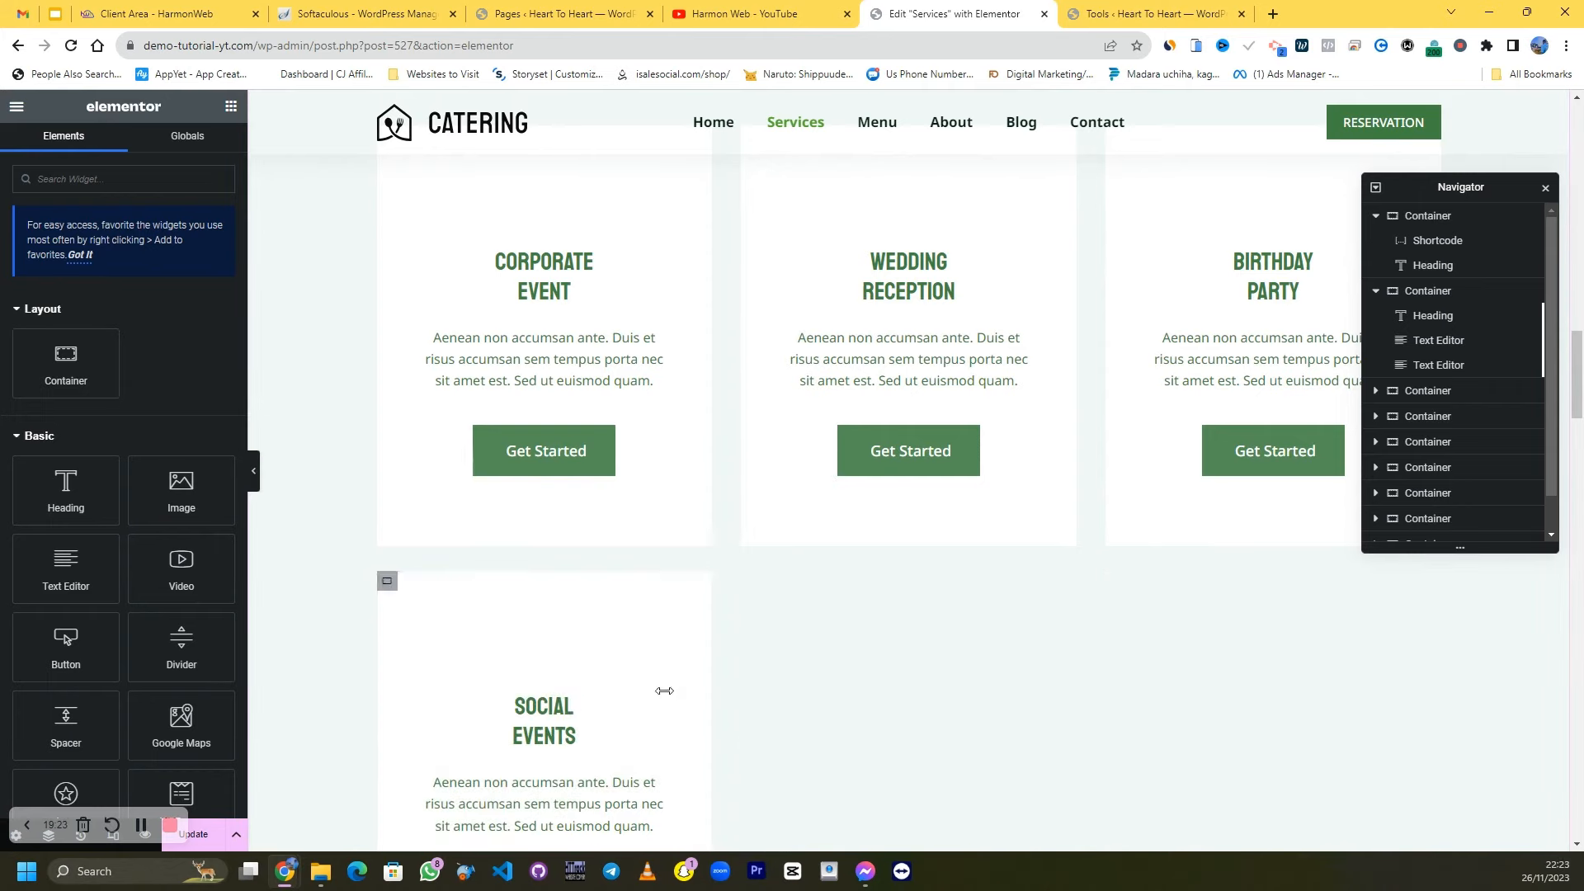
Delete the Social Events card from the duplicated event cards container
left_click(654, 652)
right_click(651, 647)
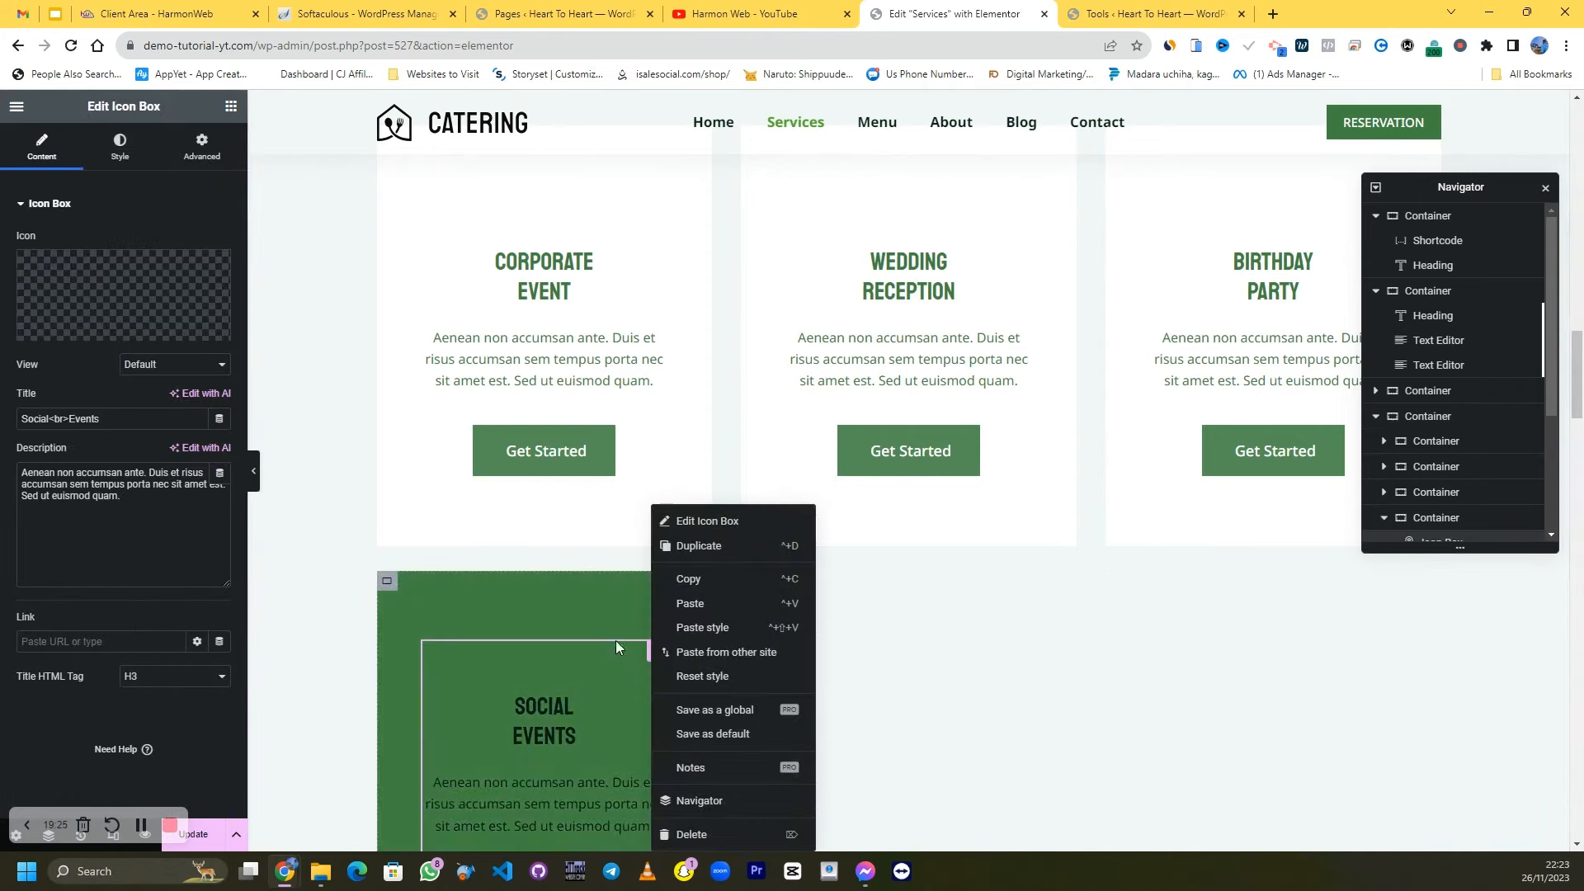
right_click(590, 612)
left_click(579, 612)
right_click(579, 612)
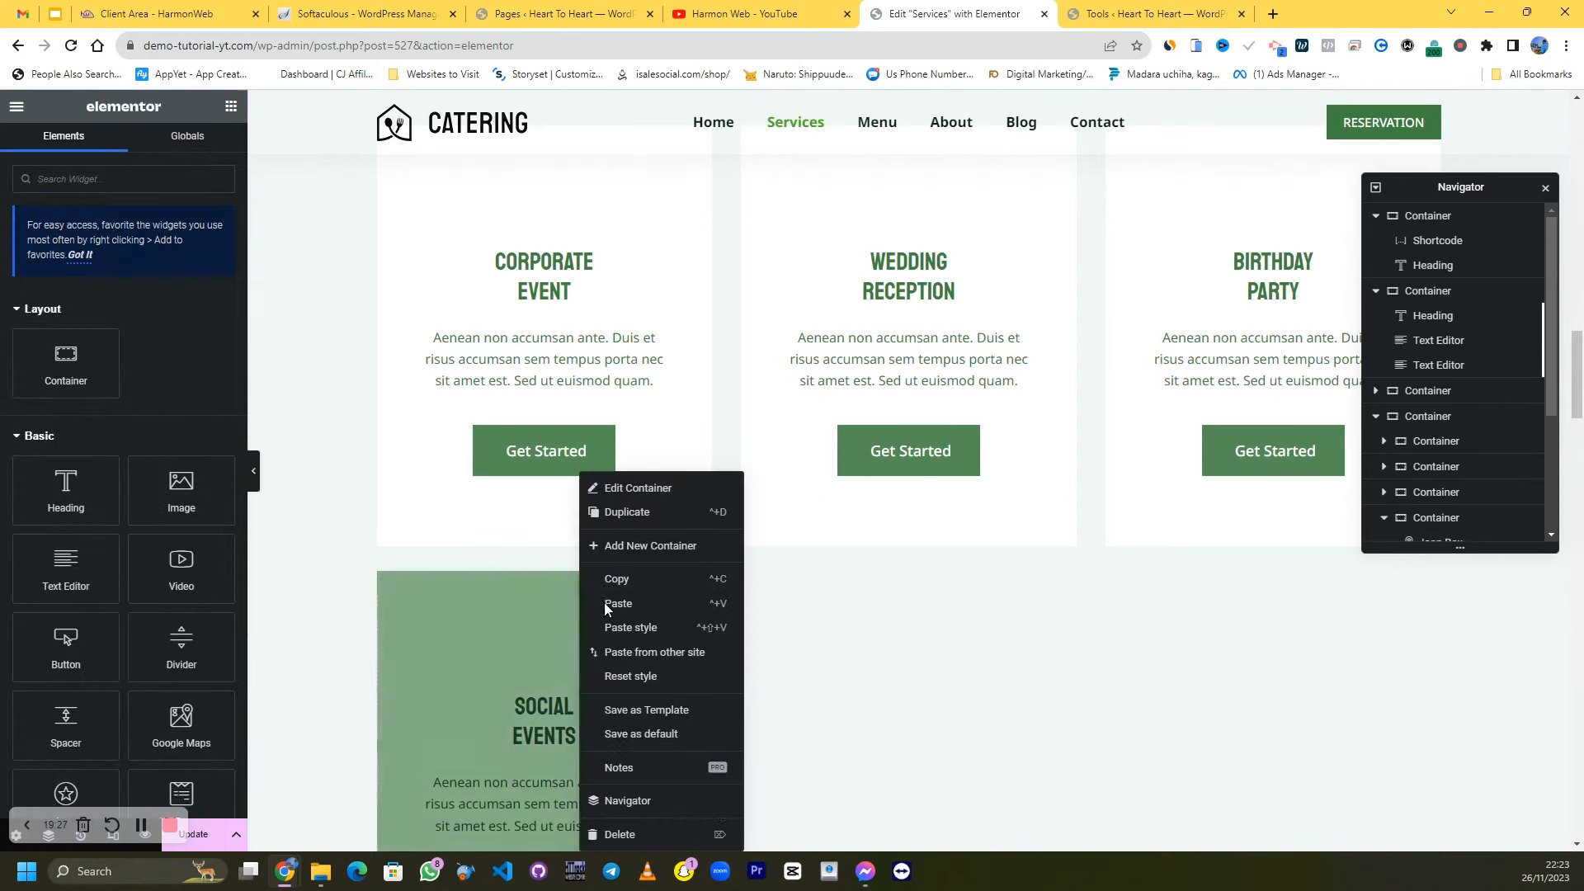
left_click(701, 835)
key("ctrl+z")
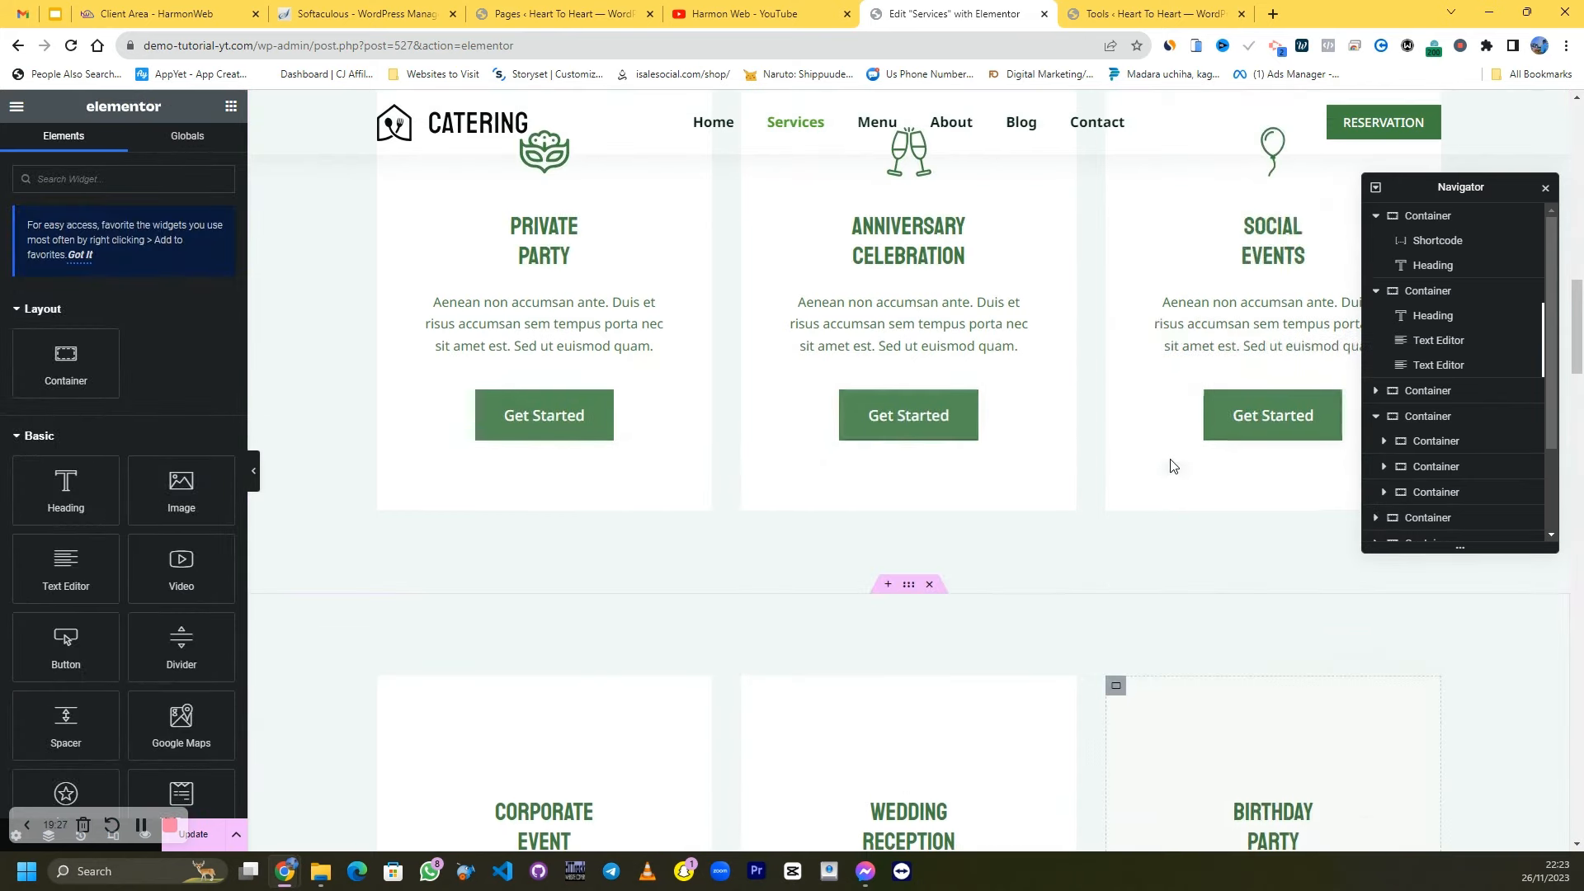
Look over the Services page from the event cards through the logos and Best Food section to the Online Reservation section
scroll(998, 512, "down", 5)
scroll(1014, 544, "down", 4)
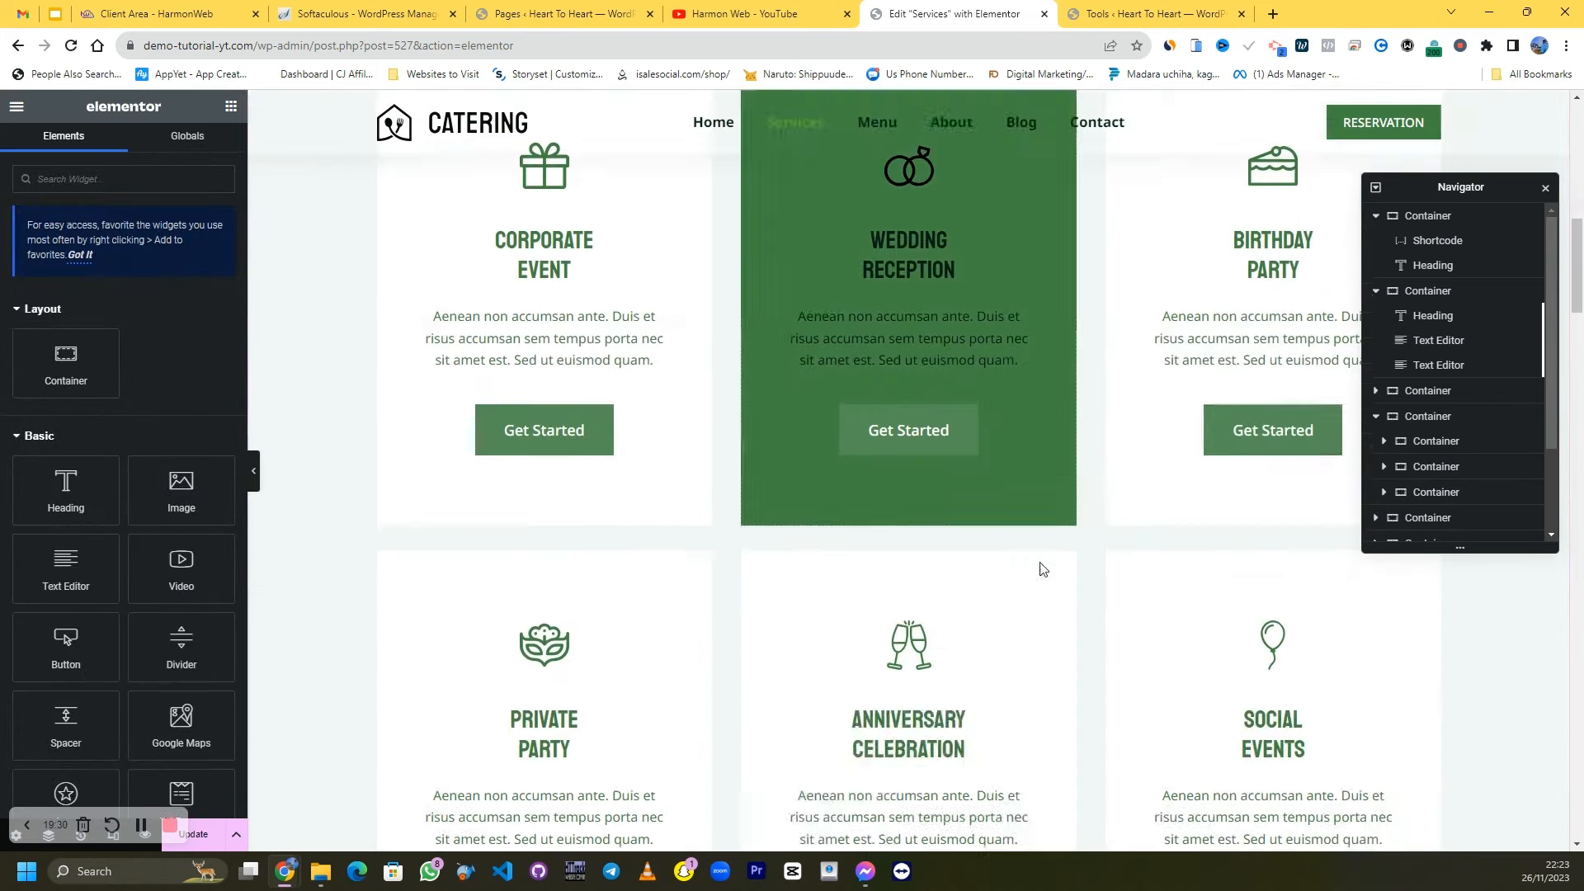
scroll(1039, 470, "down", 15)
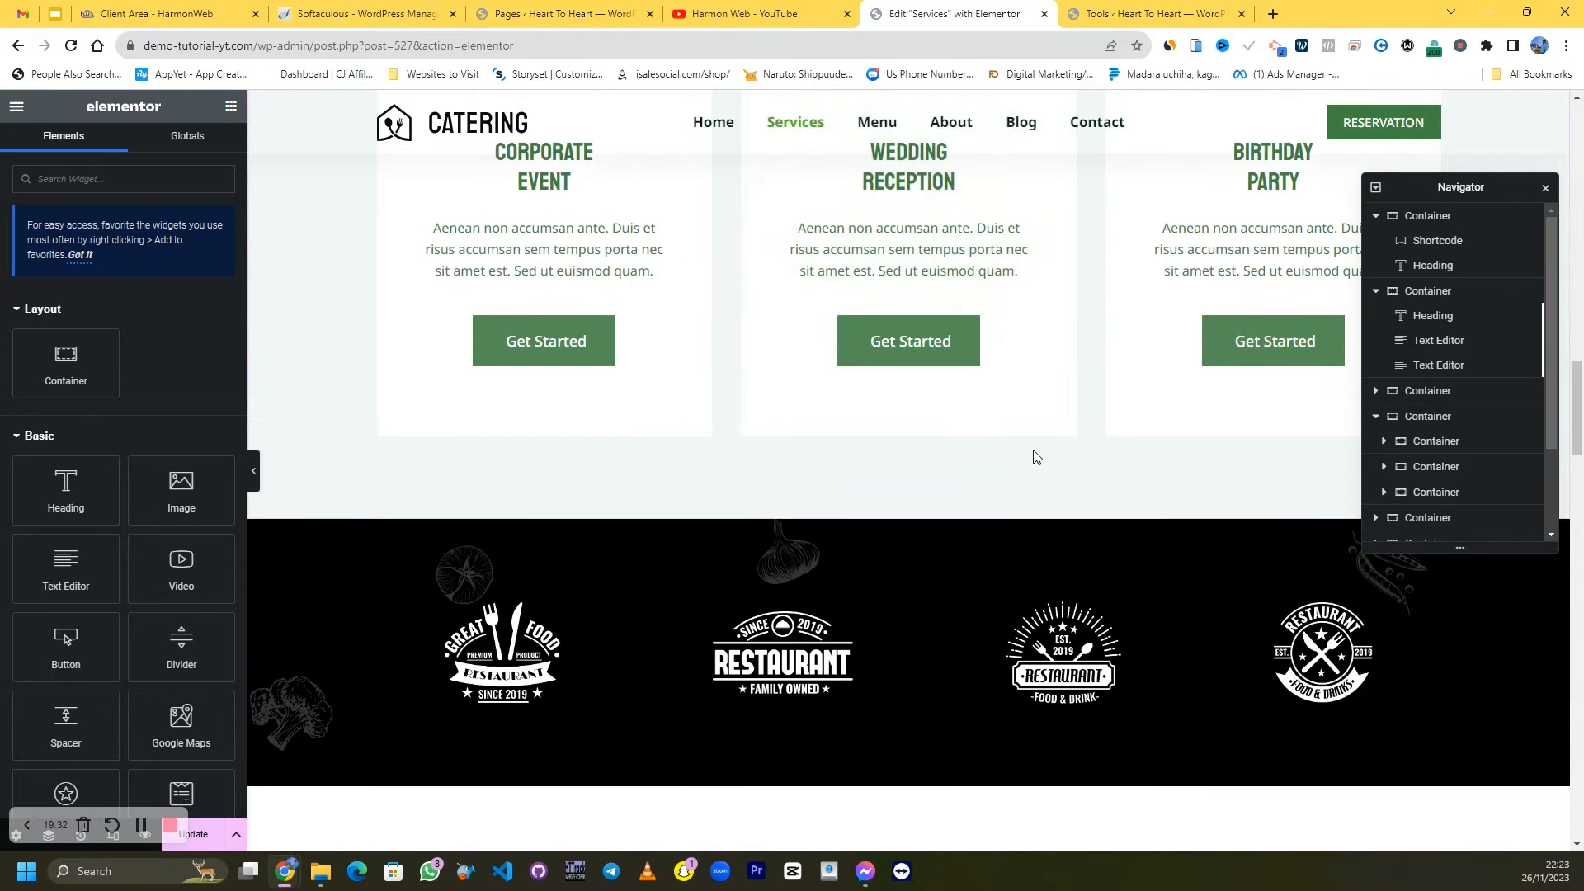
scroll(1028, 453, "up", 4)
scroll(1029, 453, "down", 5)
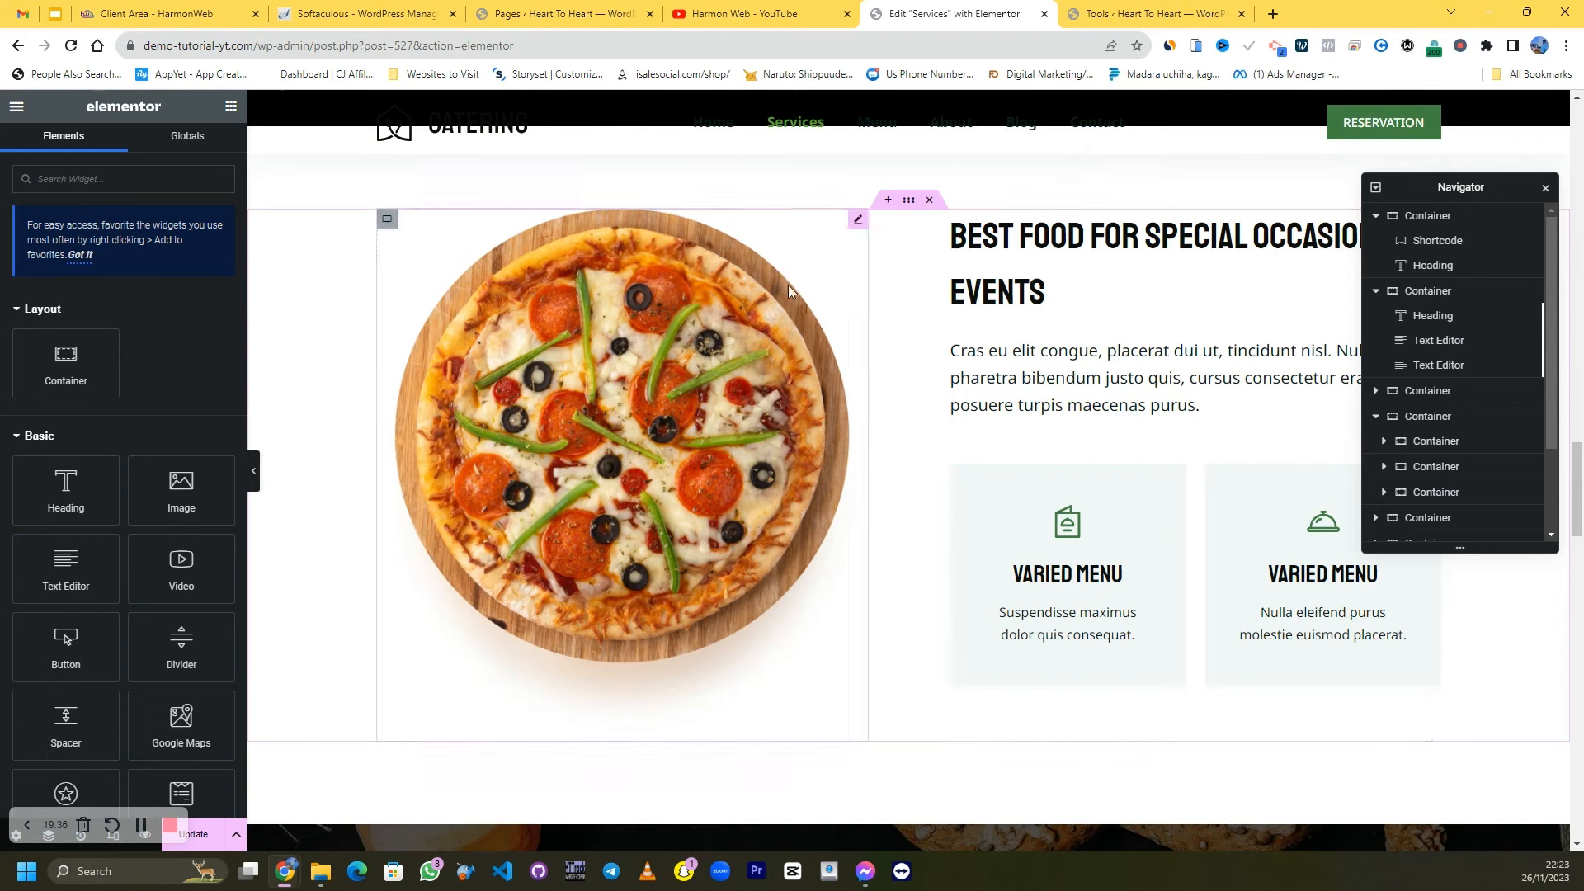
scroll(1079, 285, "down", 4)
scroll(1079, 285, "up", 2)
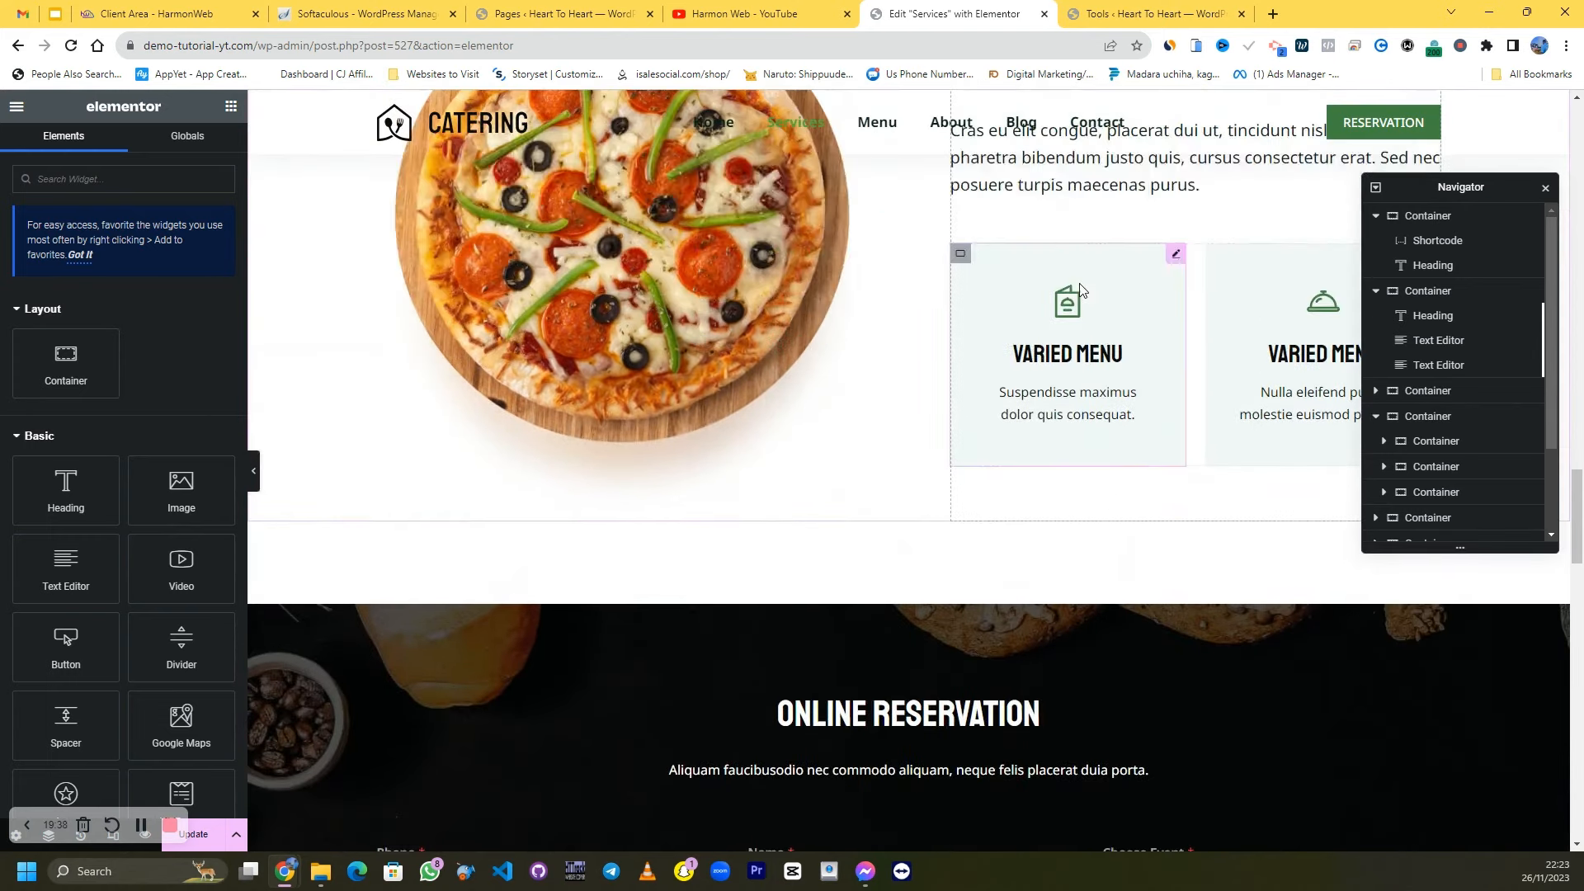
scroll(1079, 284, "down", 6)
Select the Online Reservation section's WPForms widget and check the WPForms options in the WordPress dashboard
left_click(848, 328)
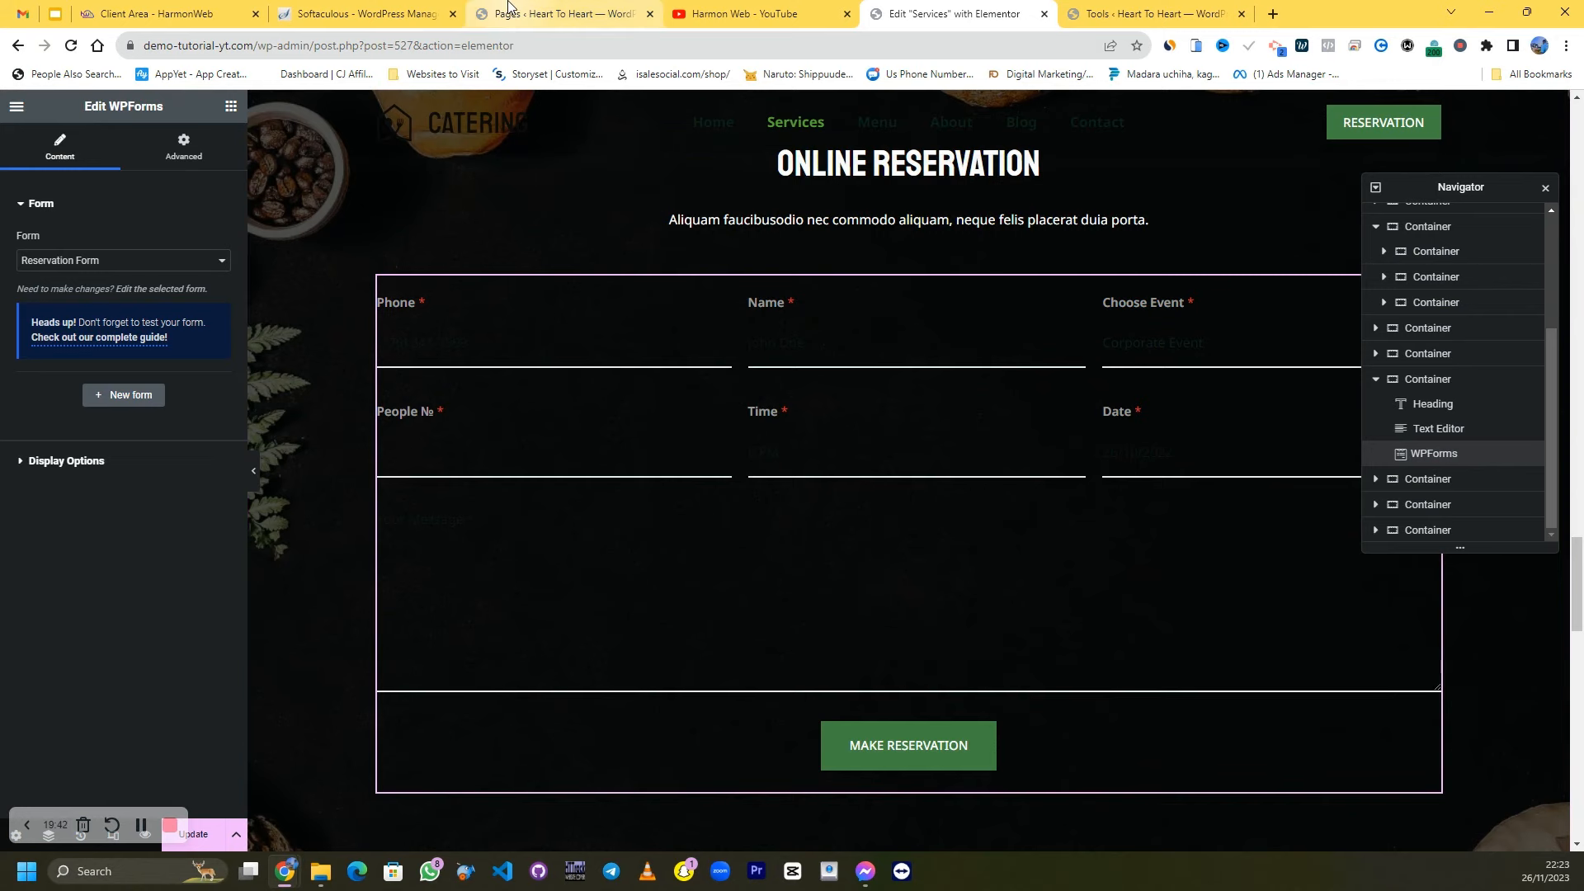
left_click(564, 13)
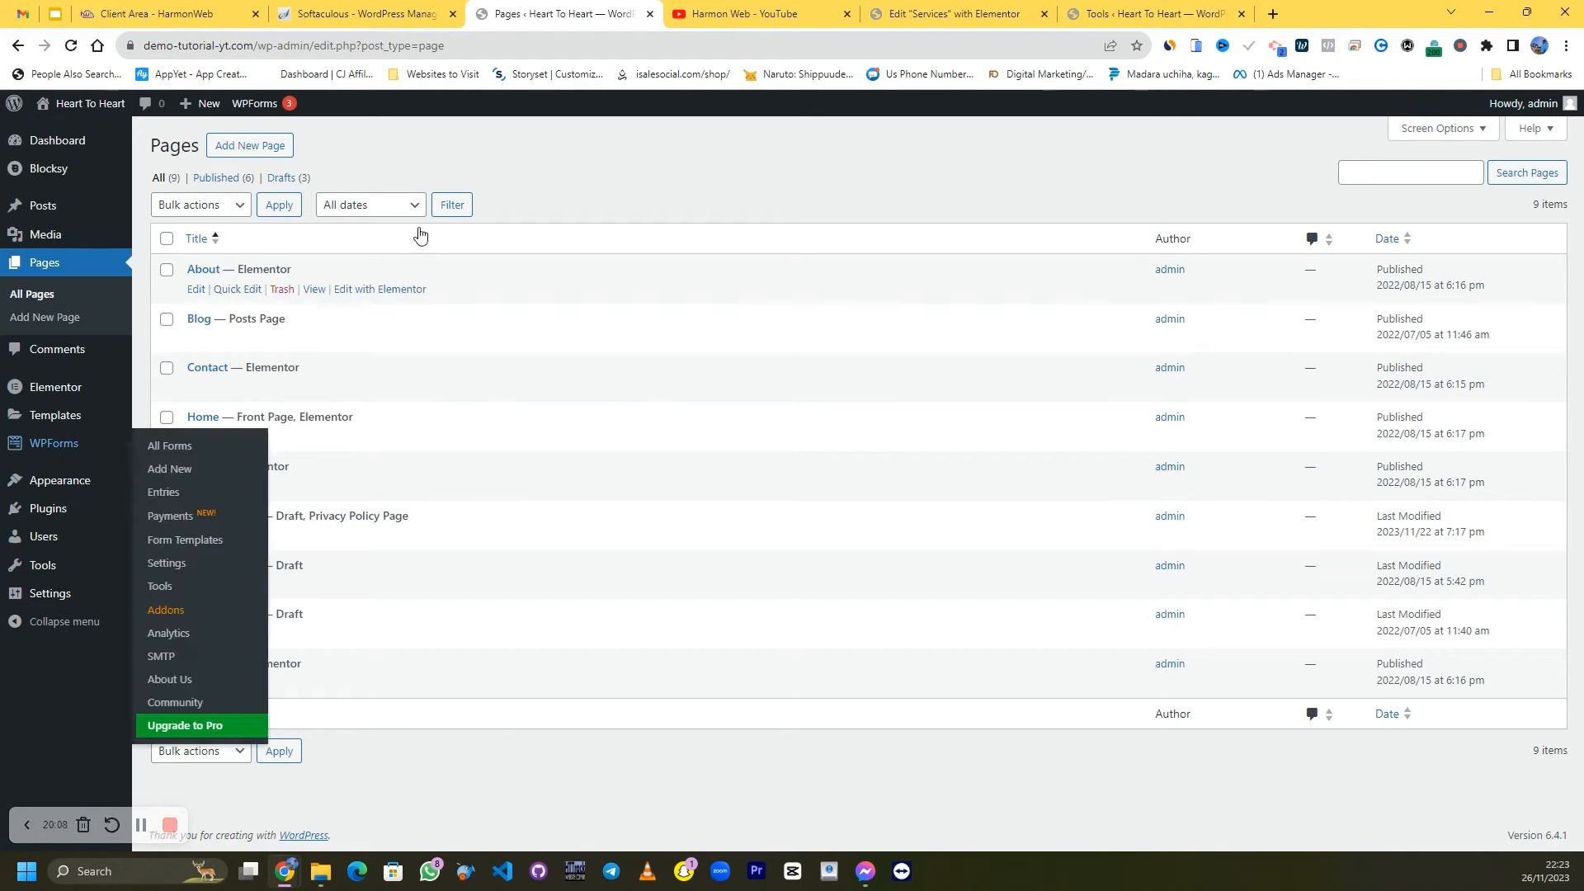
left_click(974, 15)
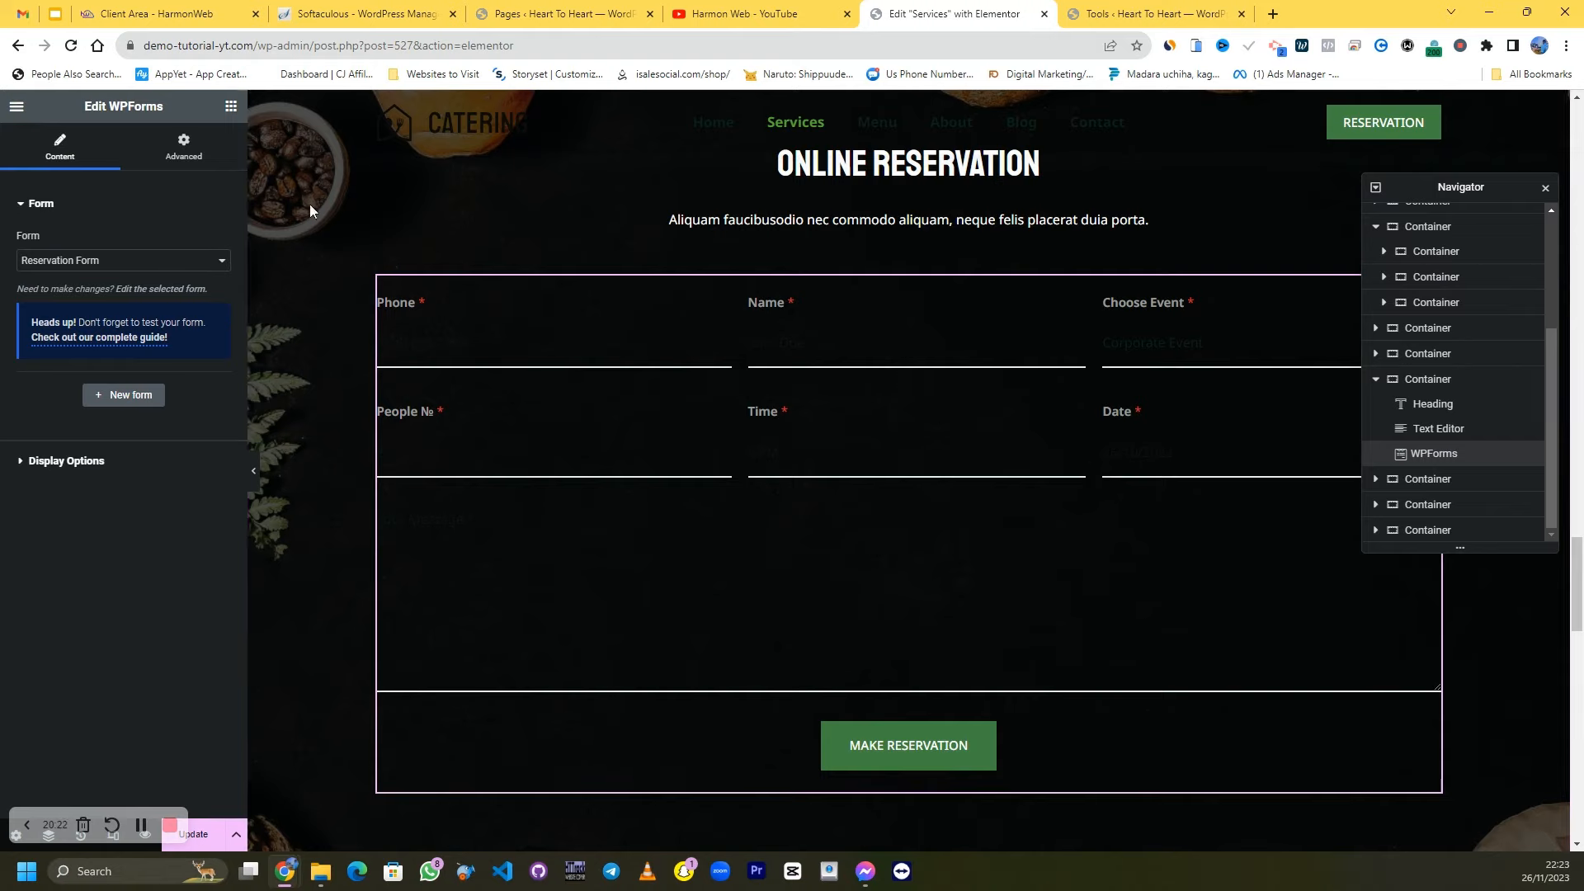
Review the widget's form choices with Reservation Form selected, and find the WPForms entry in the WordPress dashboard
left_click(143, 262)
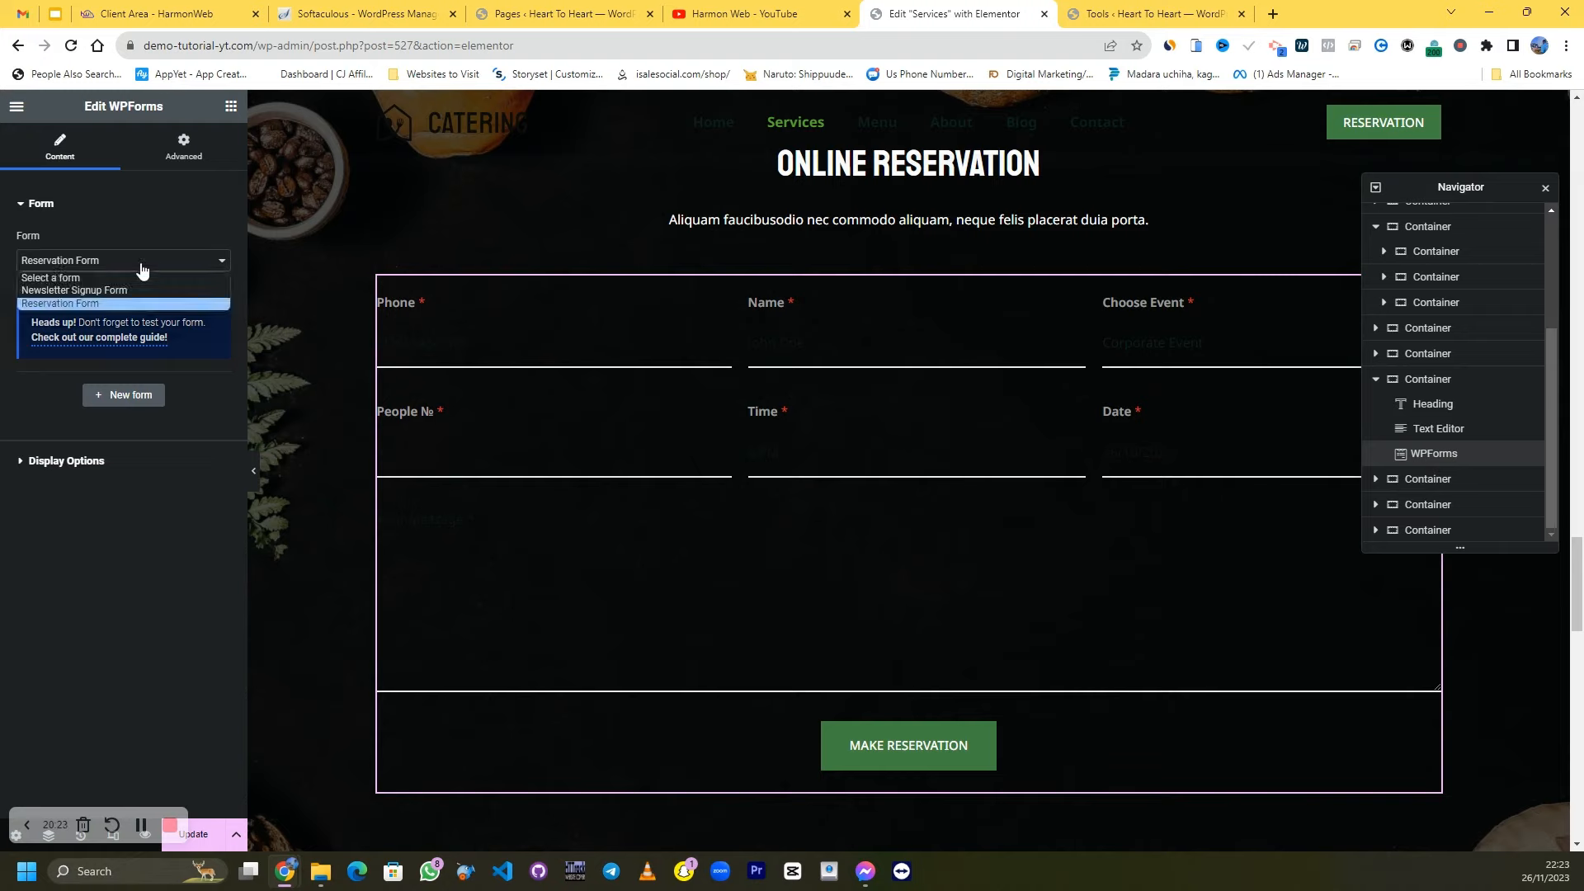
left_click(128, 304)
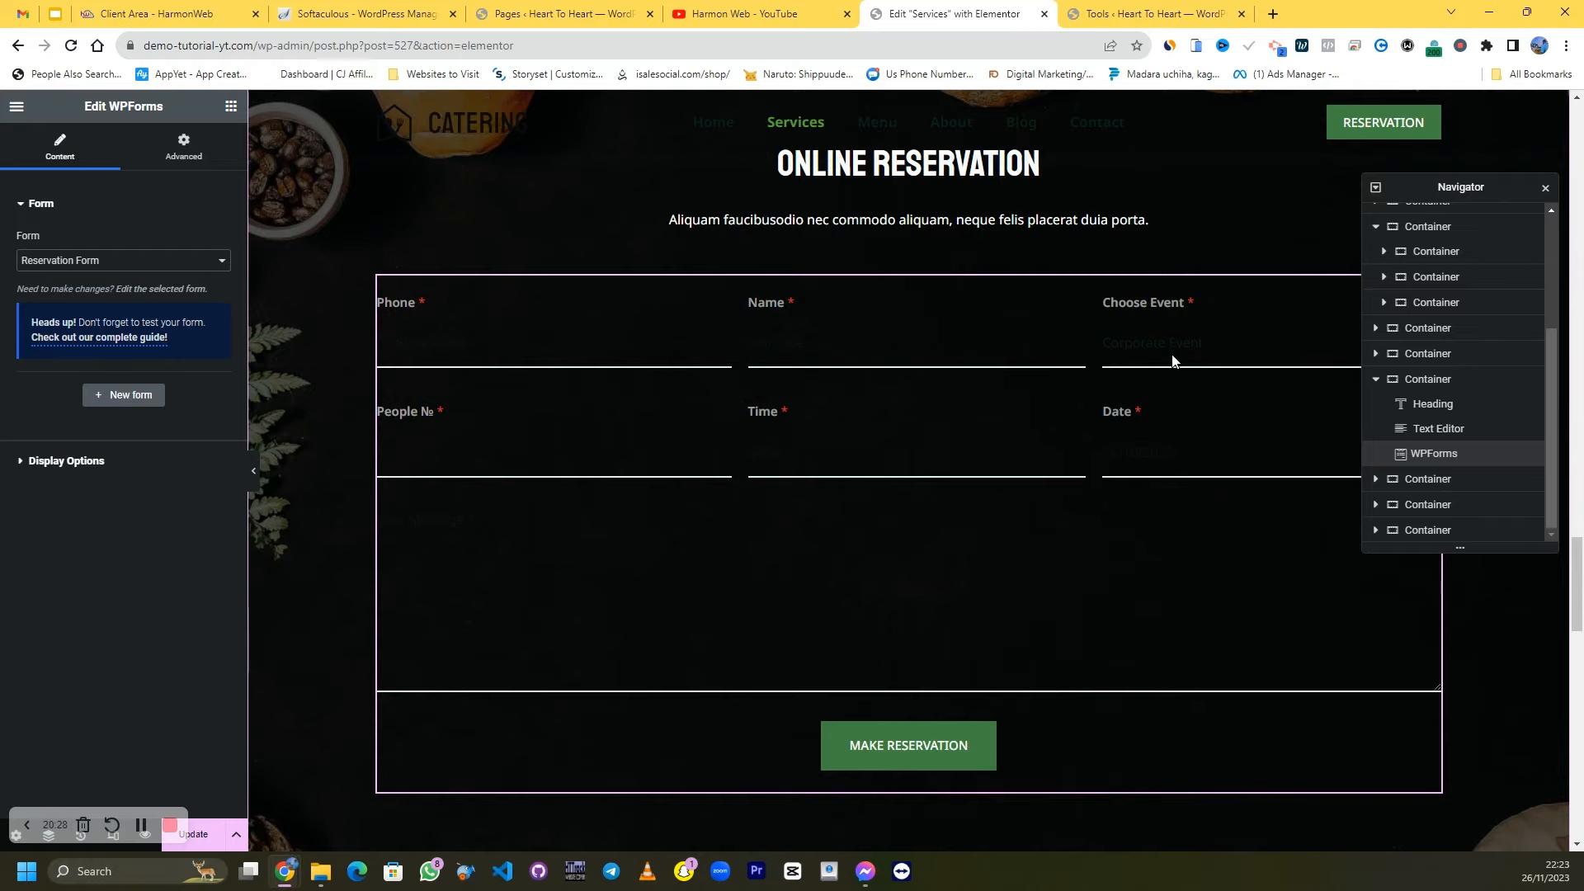
left_click(128, 264)
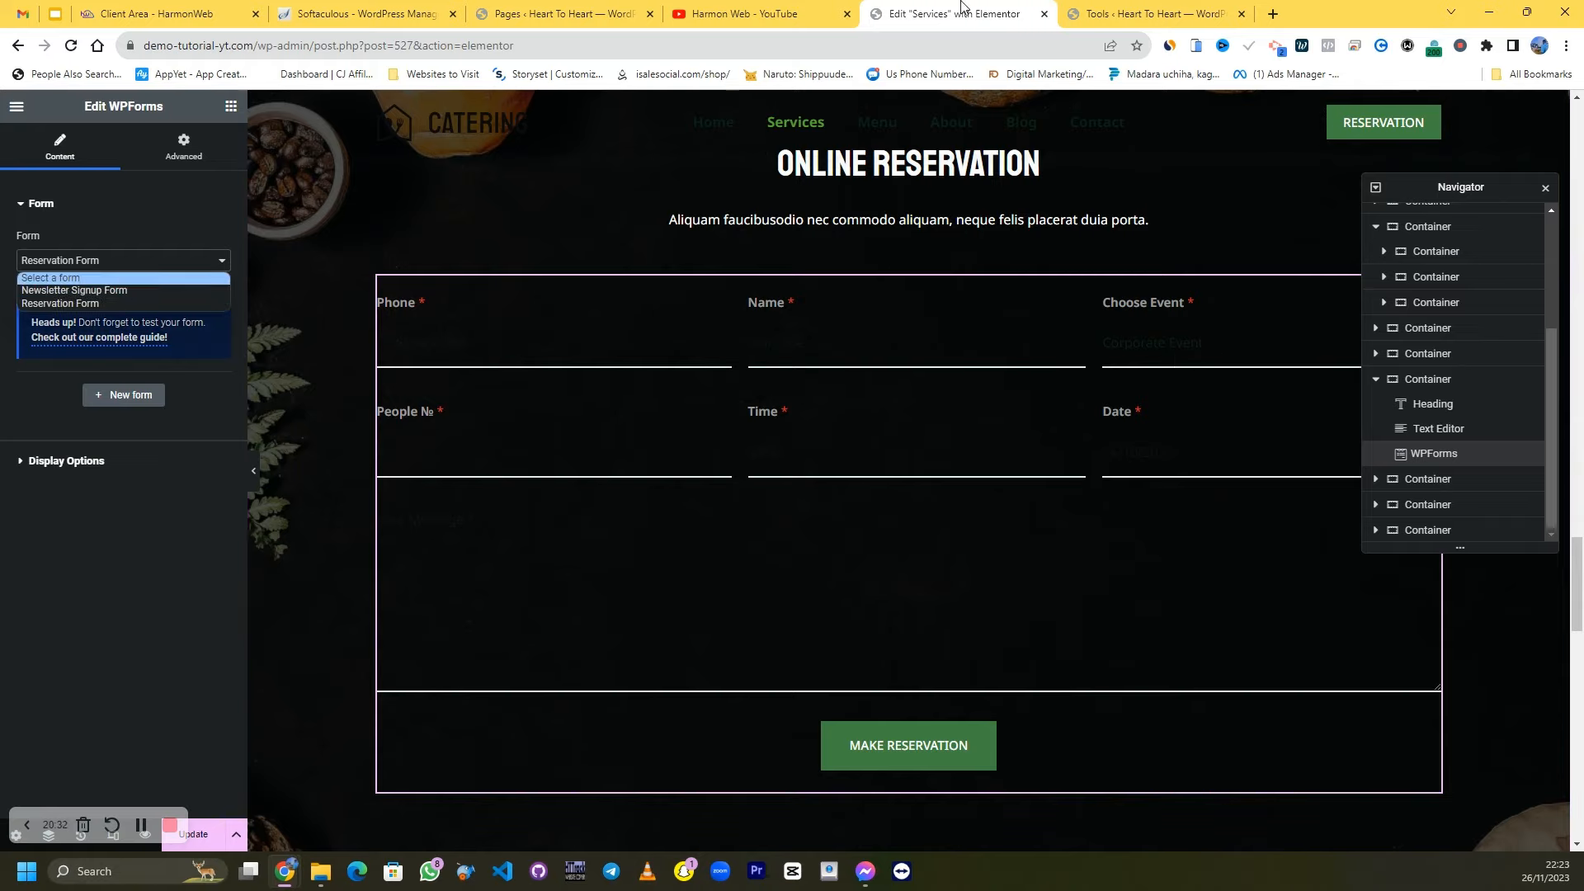
left_click(561, 13)
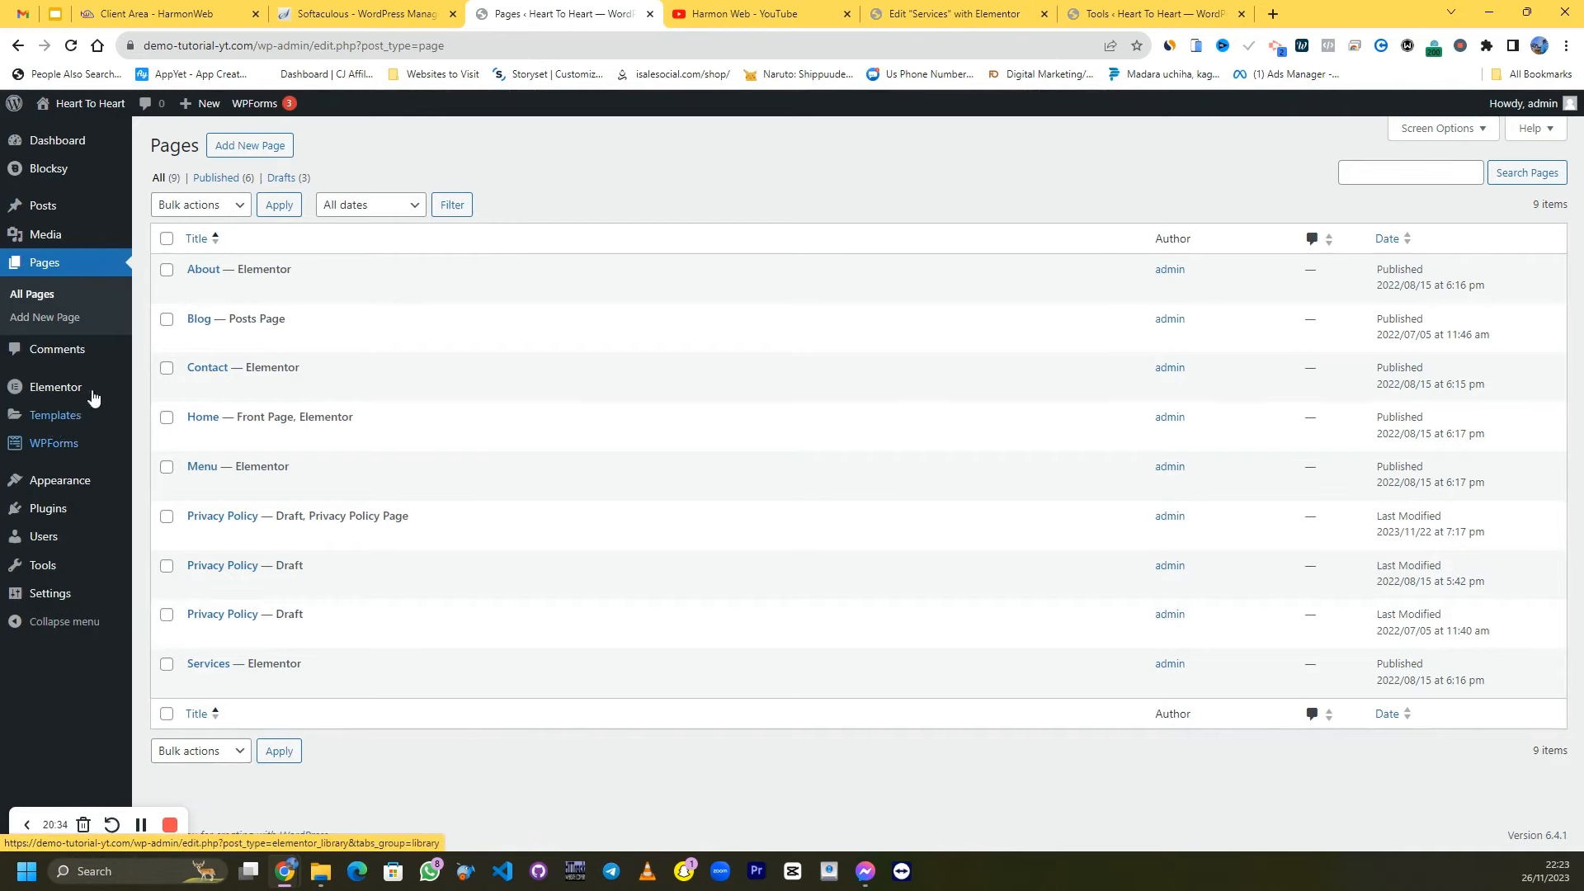
mouse_move(77, 444)
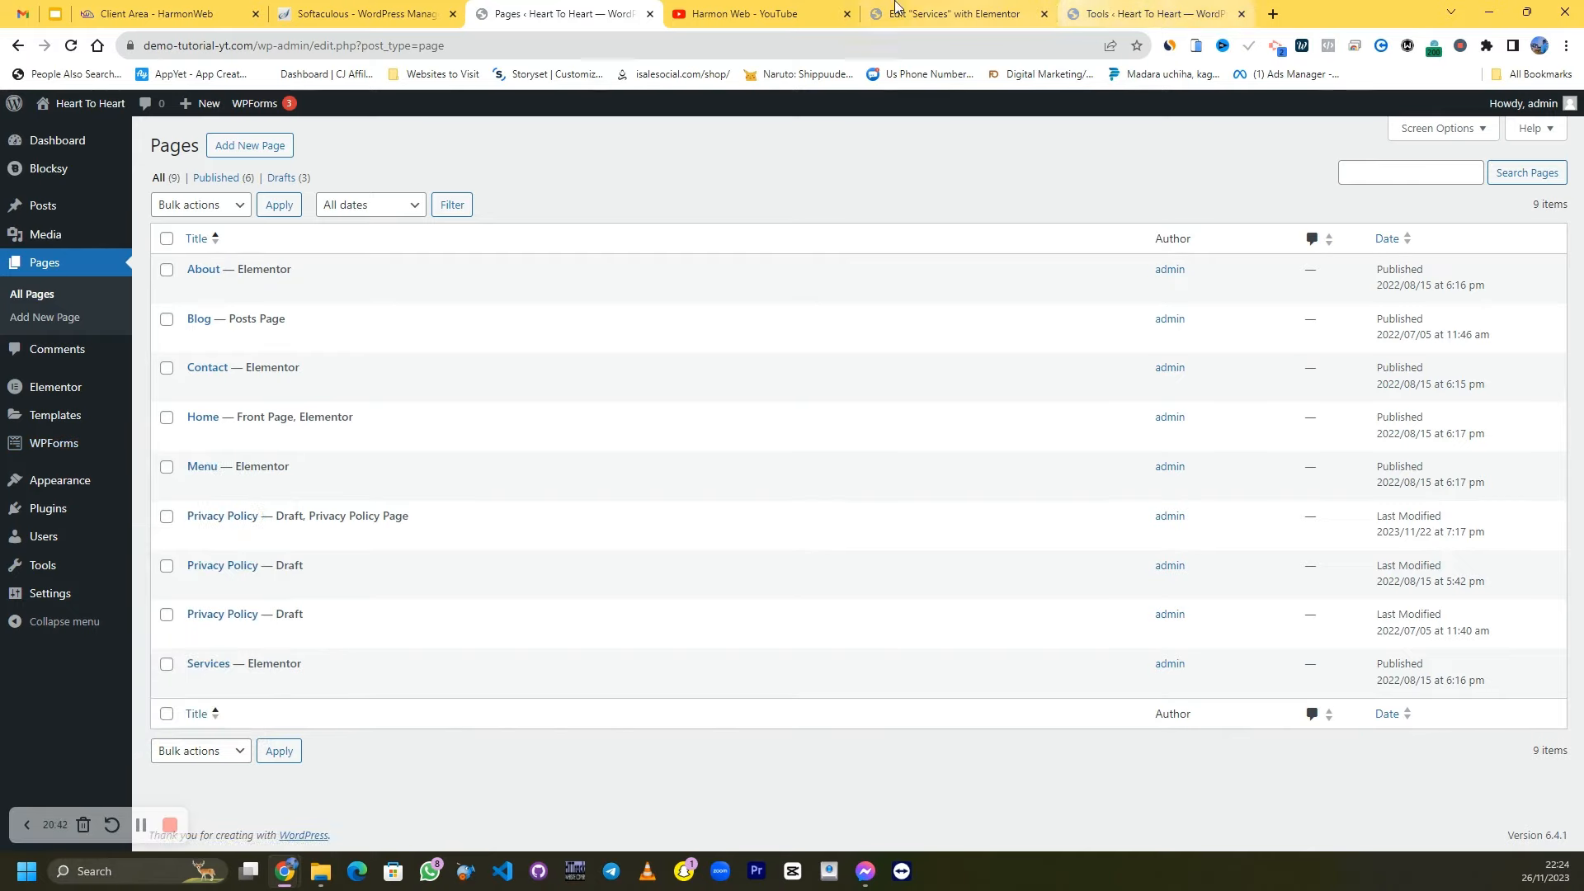
Return to the Services page editor and look over the Our Additional Services section below the reservation form
left_click(965, 13)
scroll(1064, 265, "down", 5)
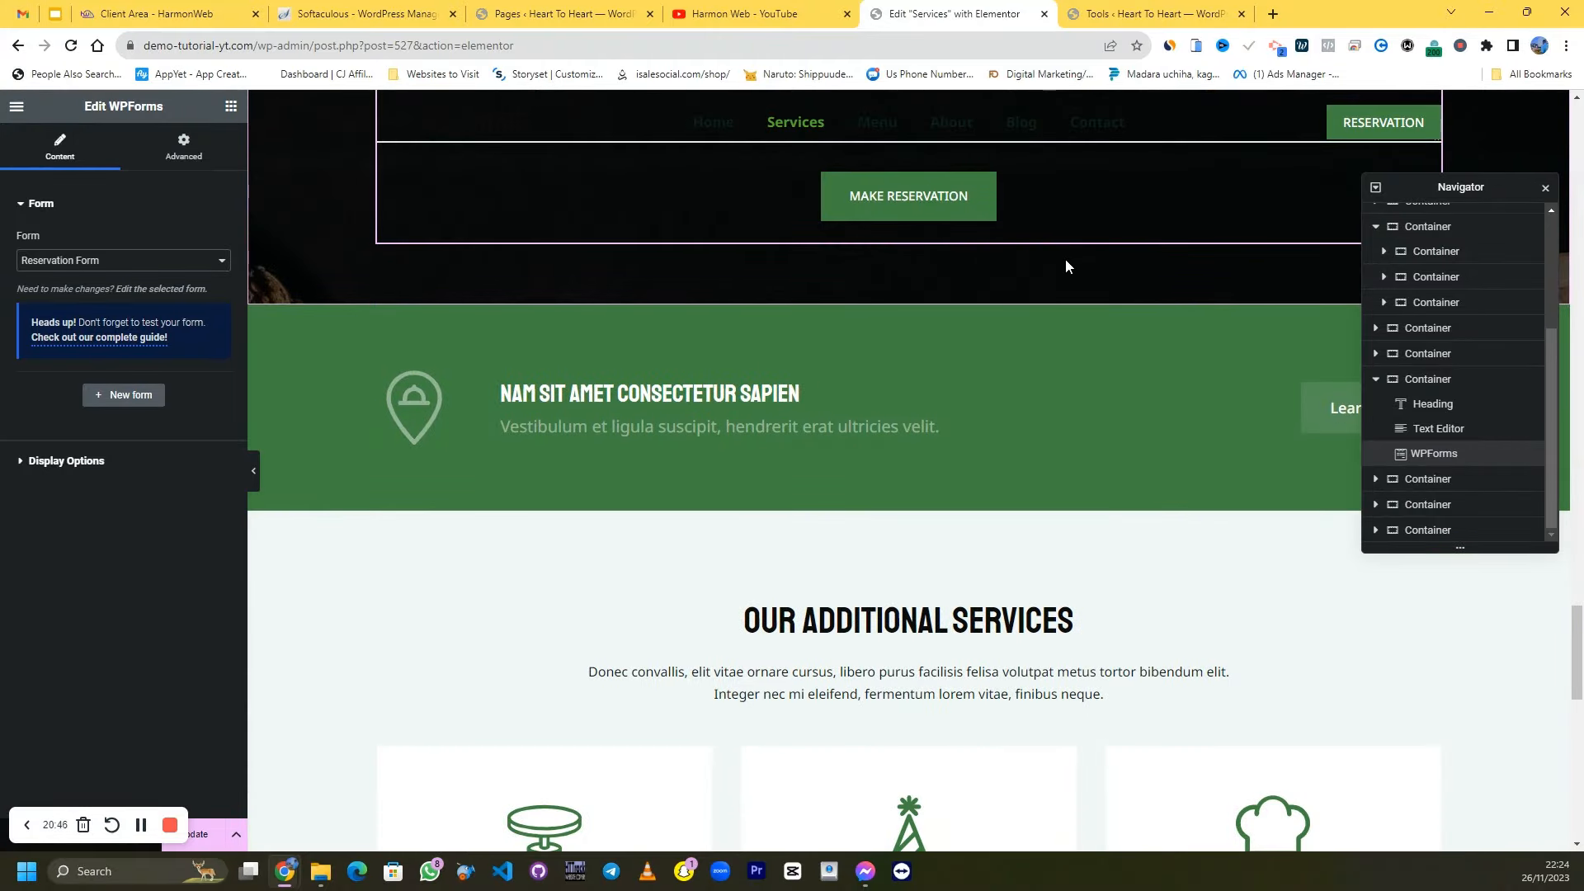
scroll(1066, 260, "down", 2)
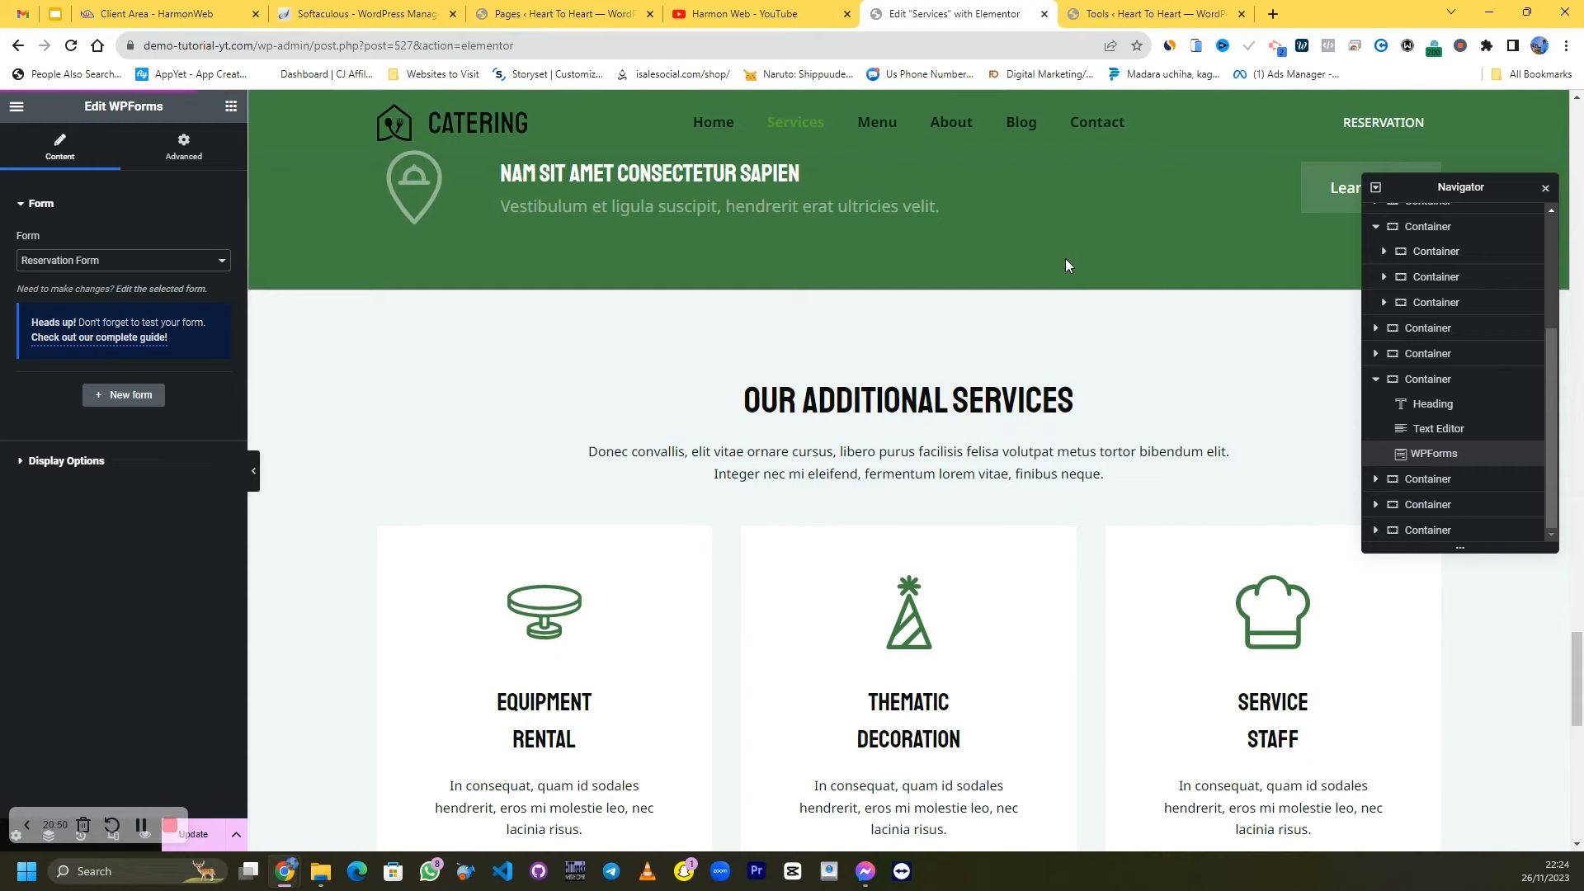
Switch to the HarmonWeb client area, then look over the Harmon Web YouTube channel and its videos
left_click(161, 10)
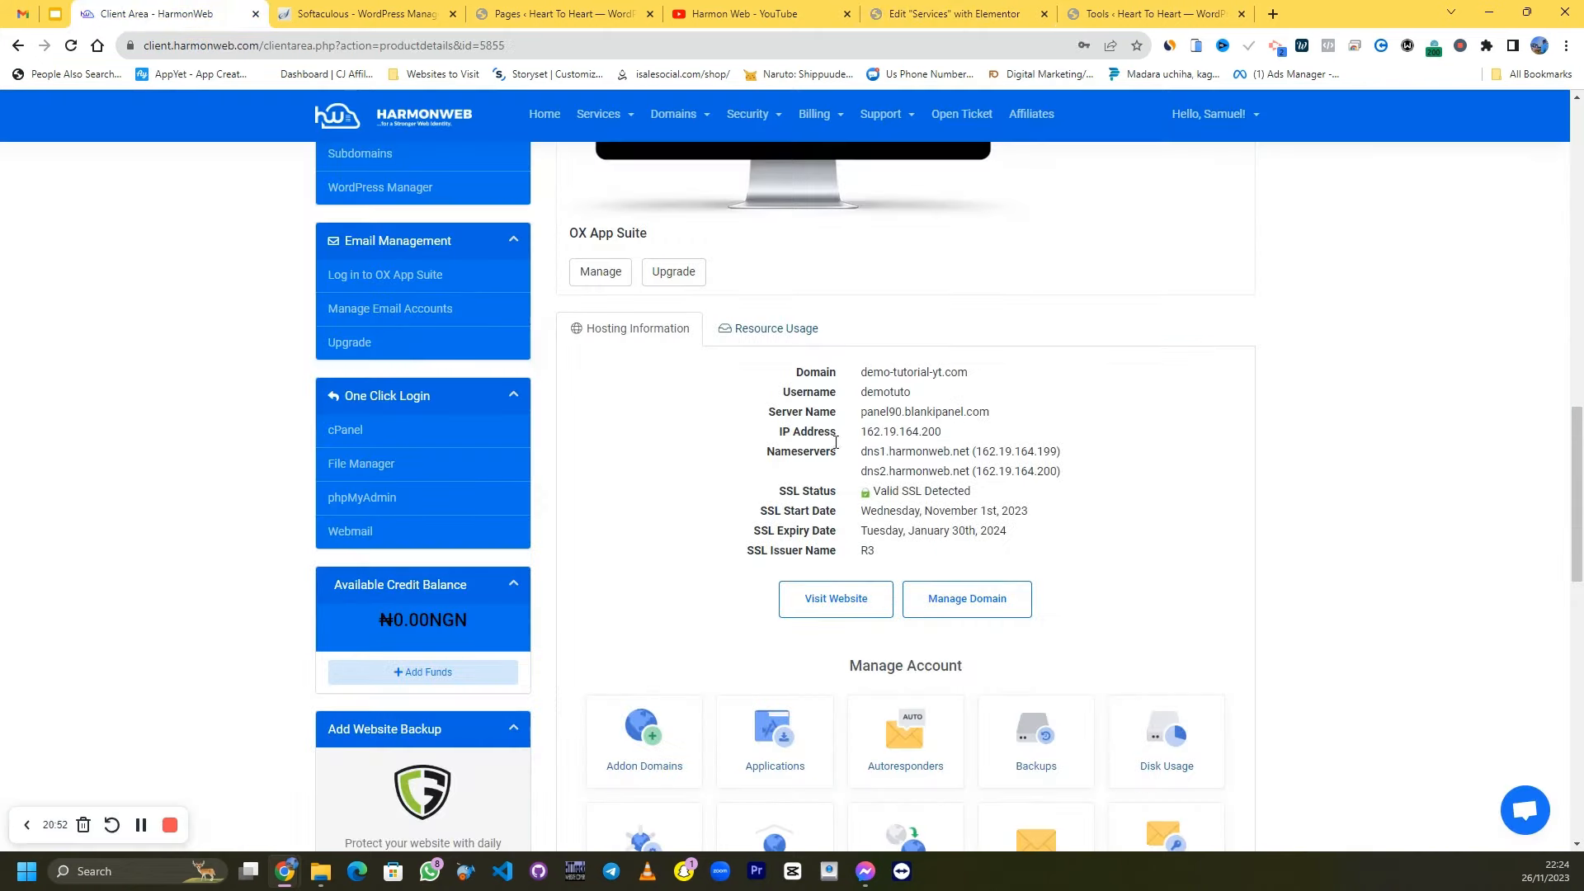
scroll(1136, 268, "up", 8)
left_click(759, 10)
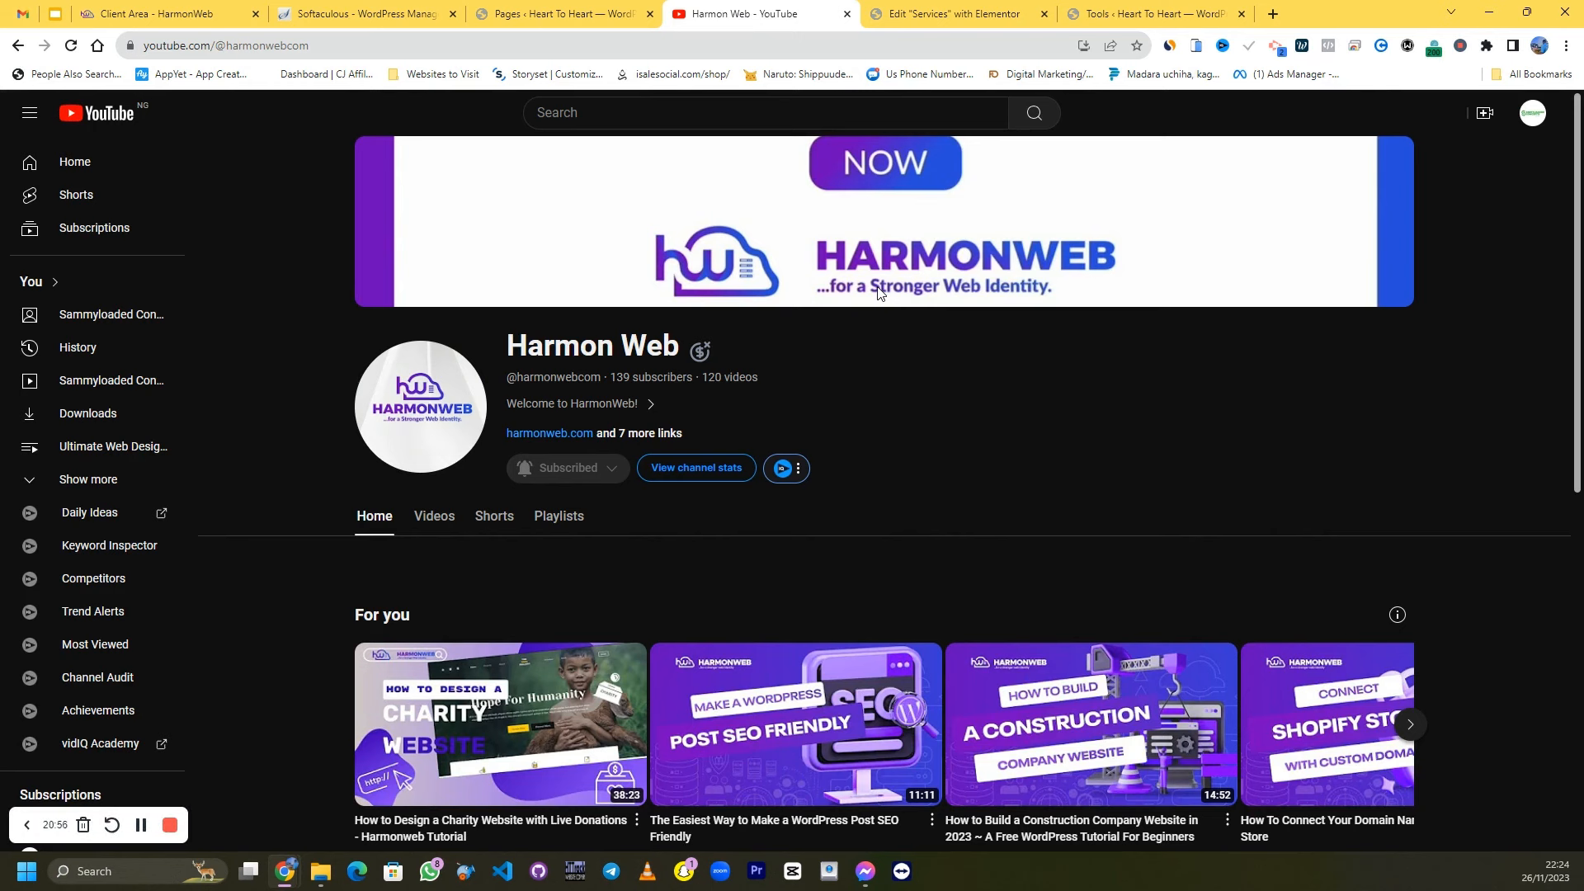
scroll(880, 293, "down", 5)
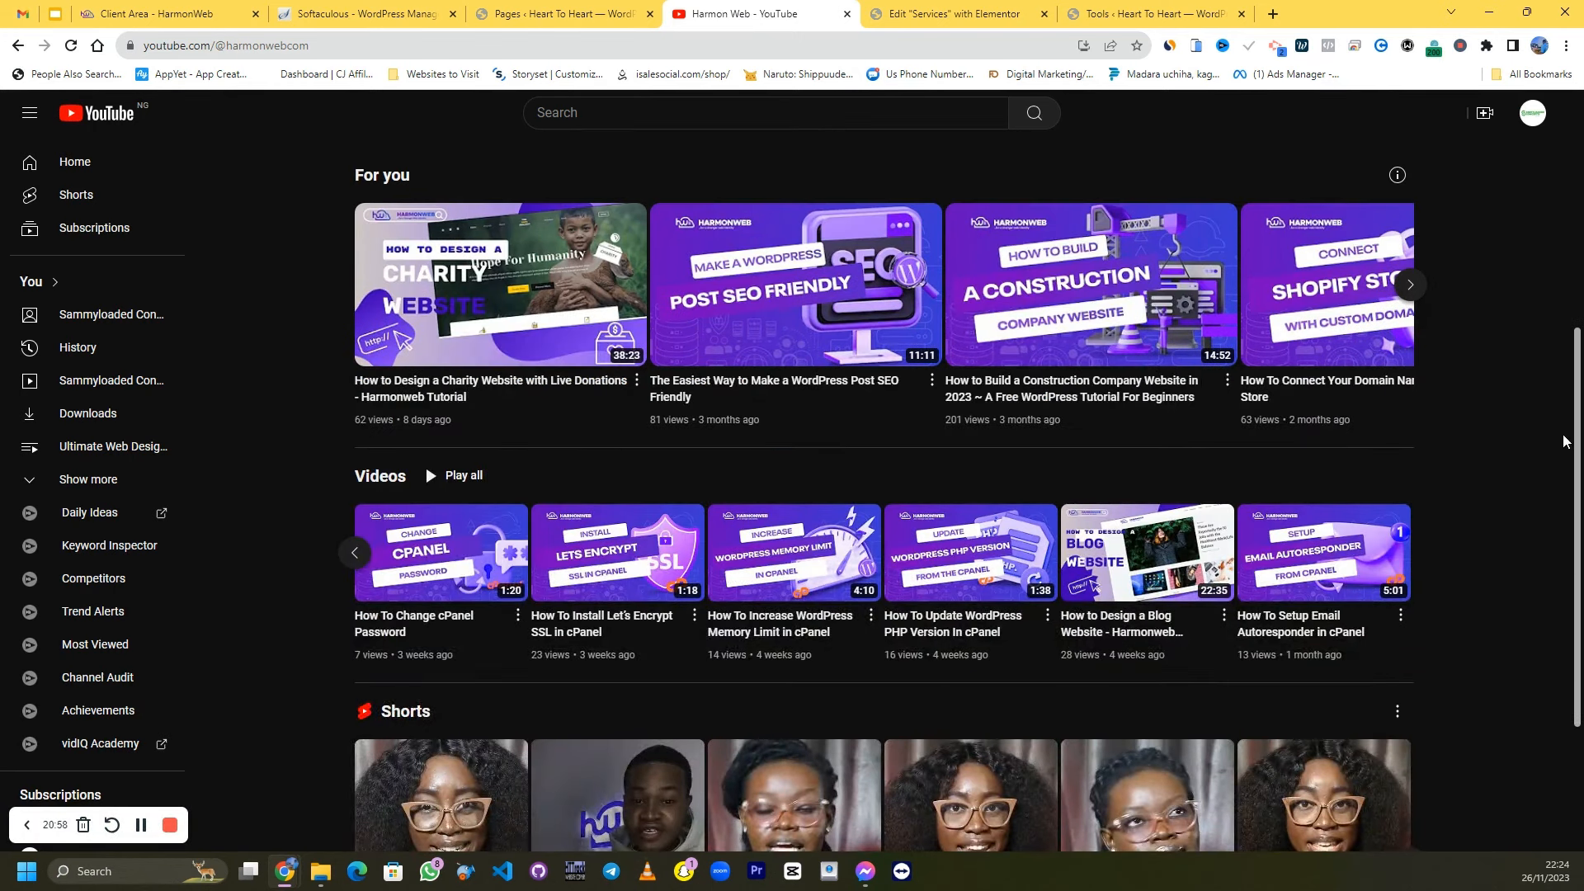
scroll(1565, 441, "up", 3)
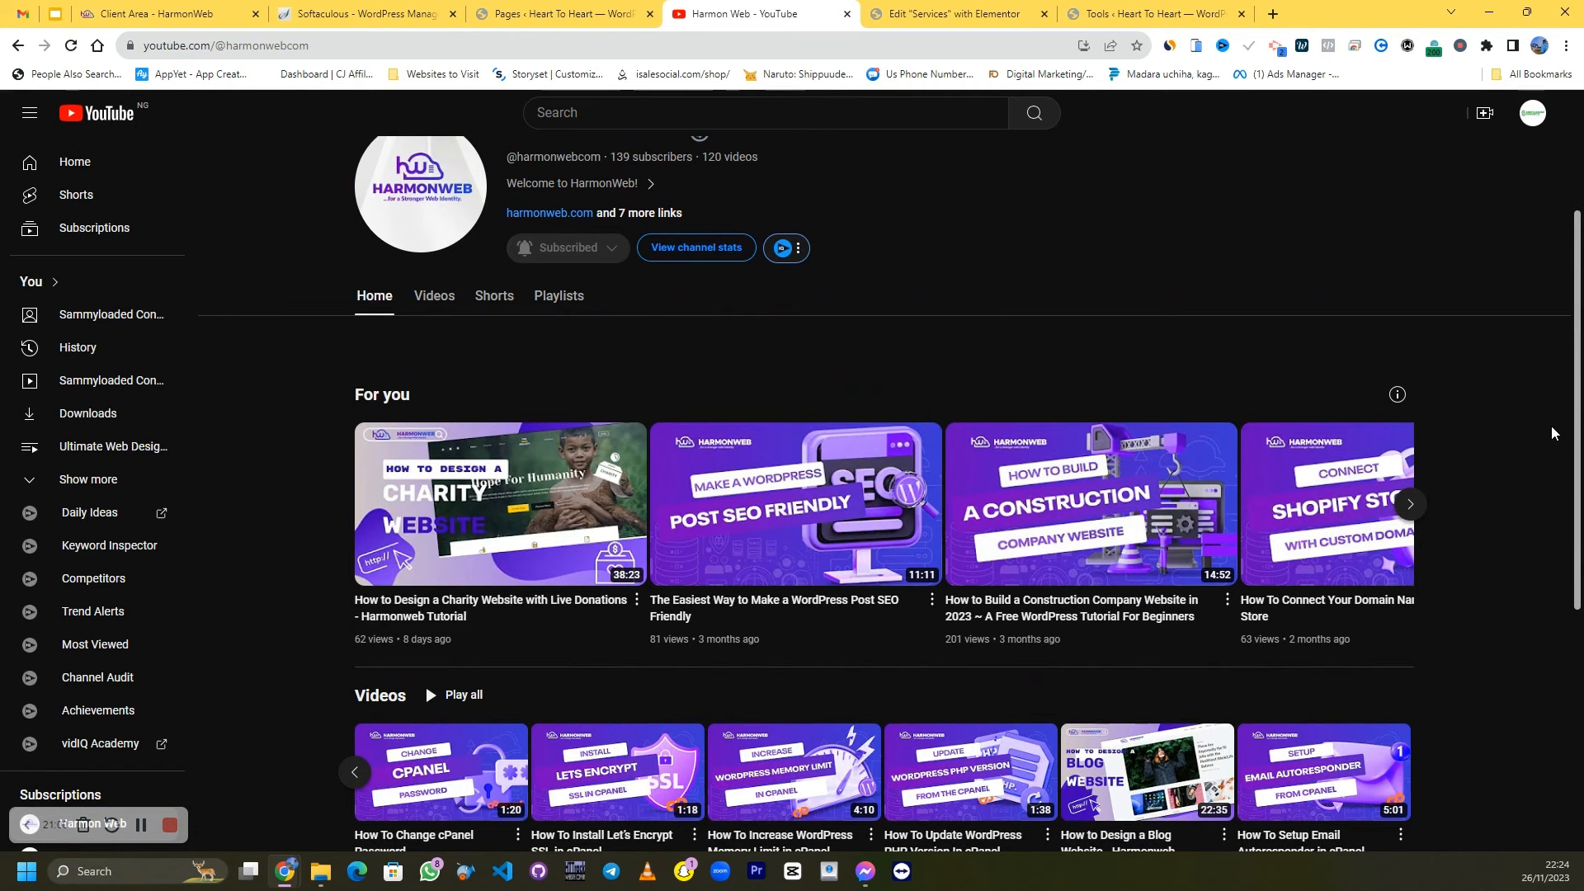